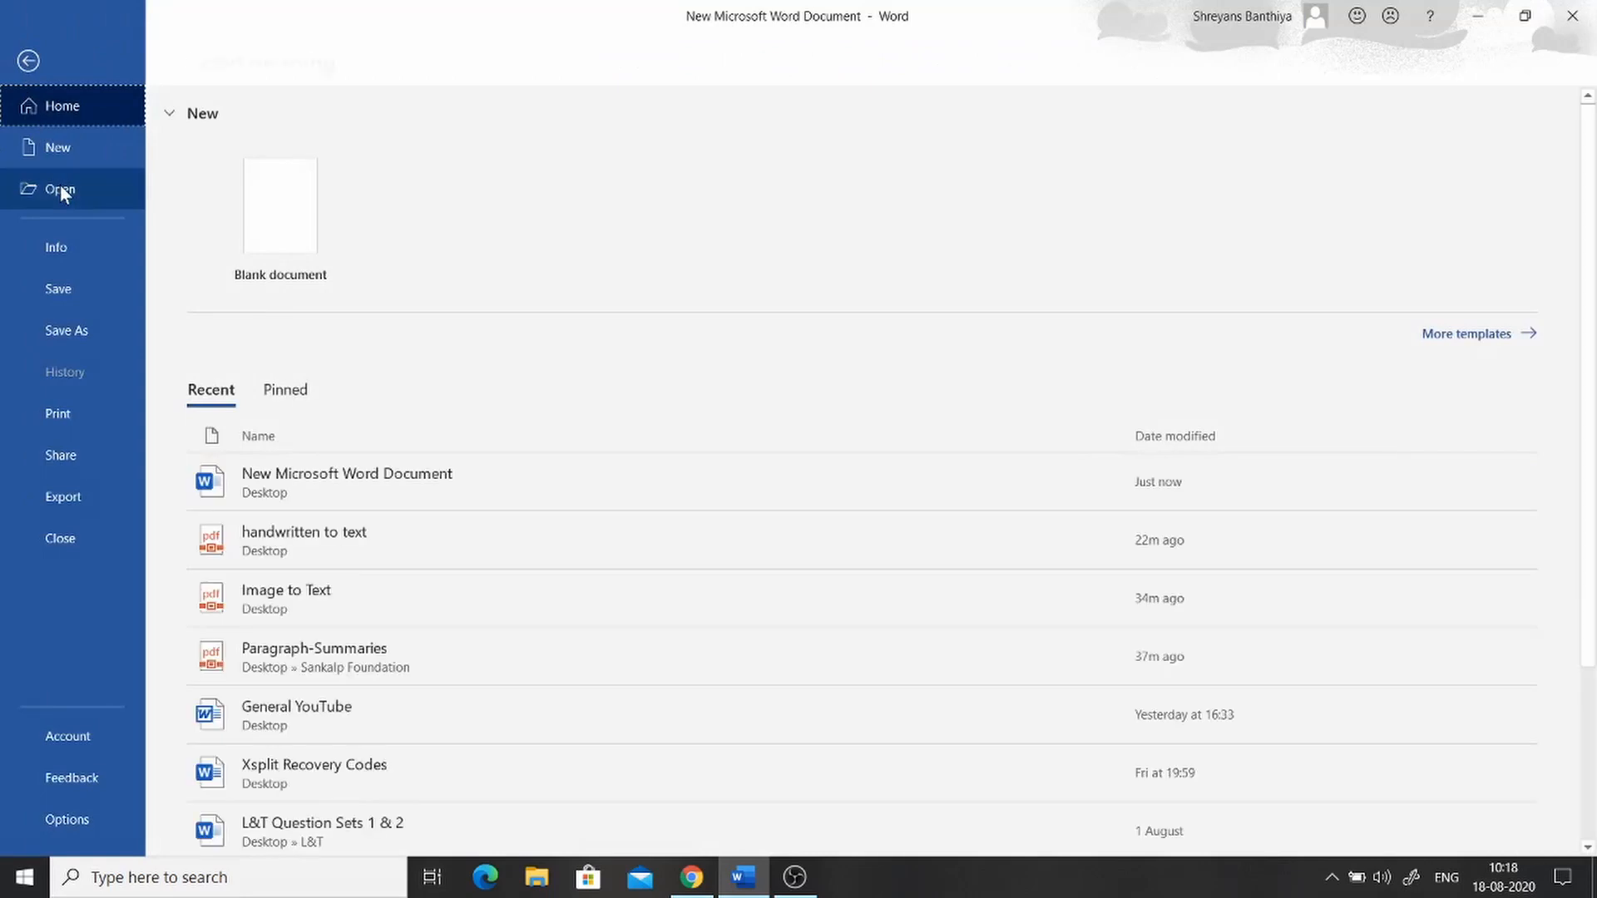
- Open the recent PDF Paragraph-Summaries and accept its conversion to an editable Word document
click(60, 188)
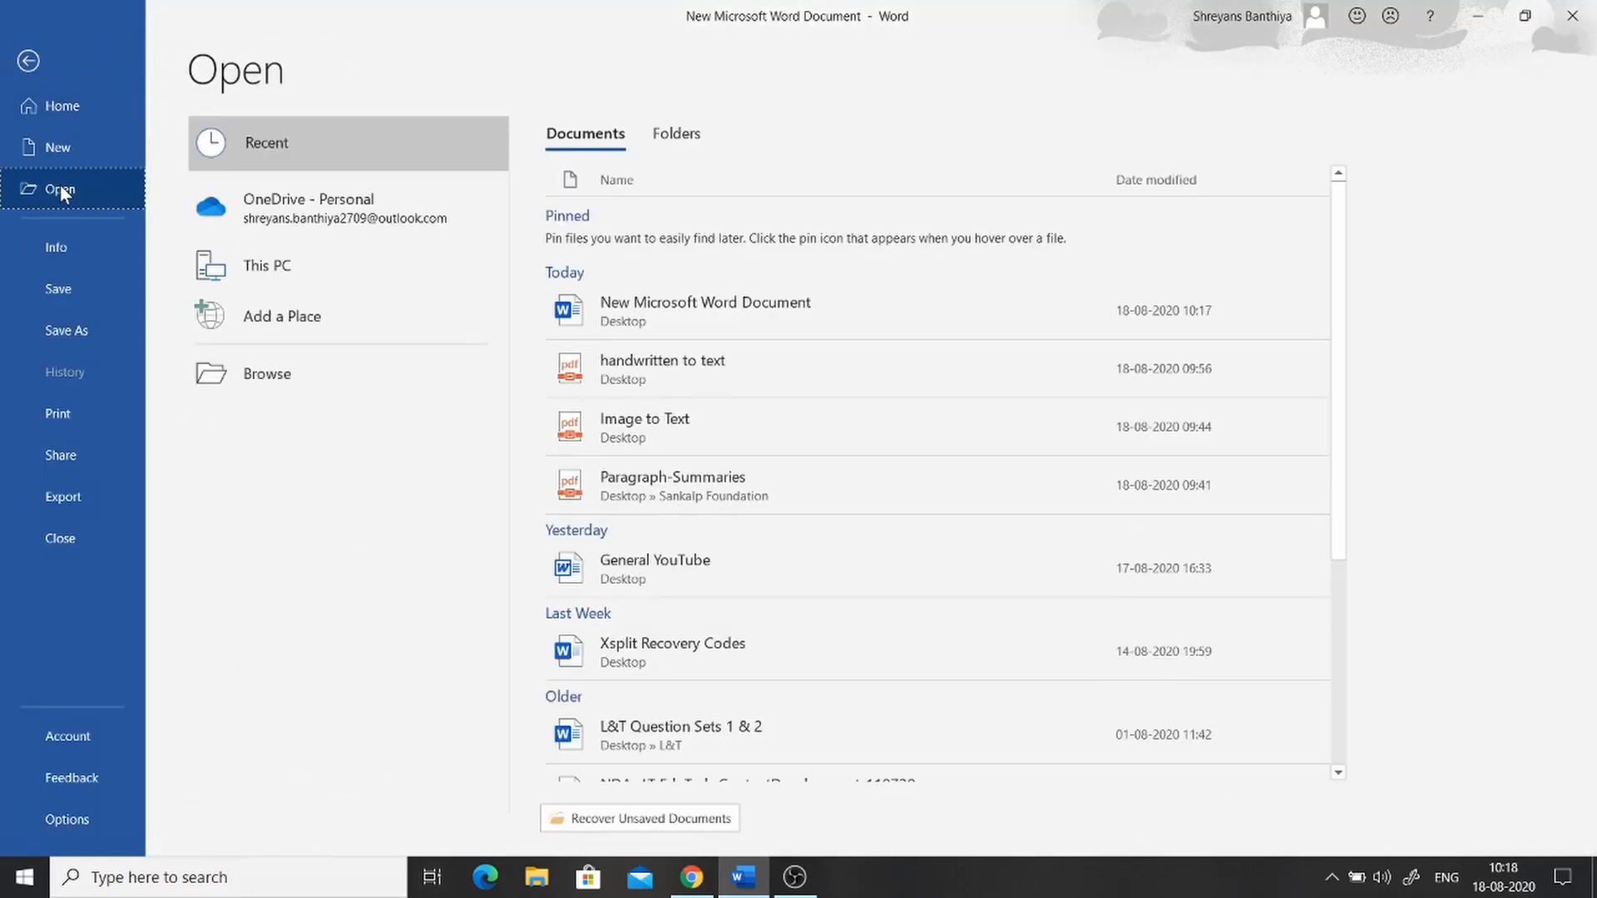
click(687, 493)
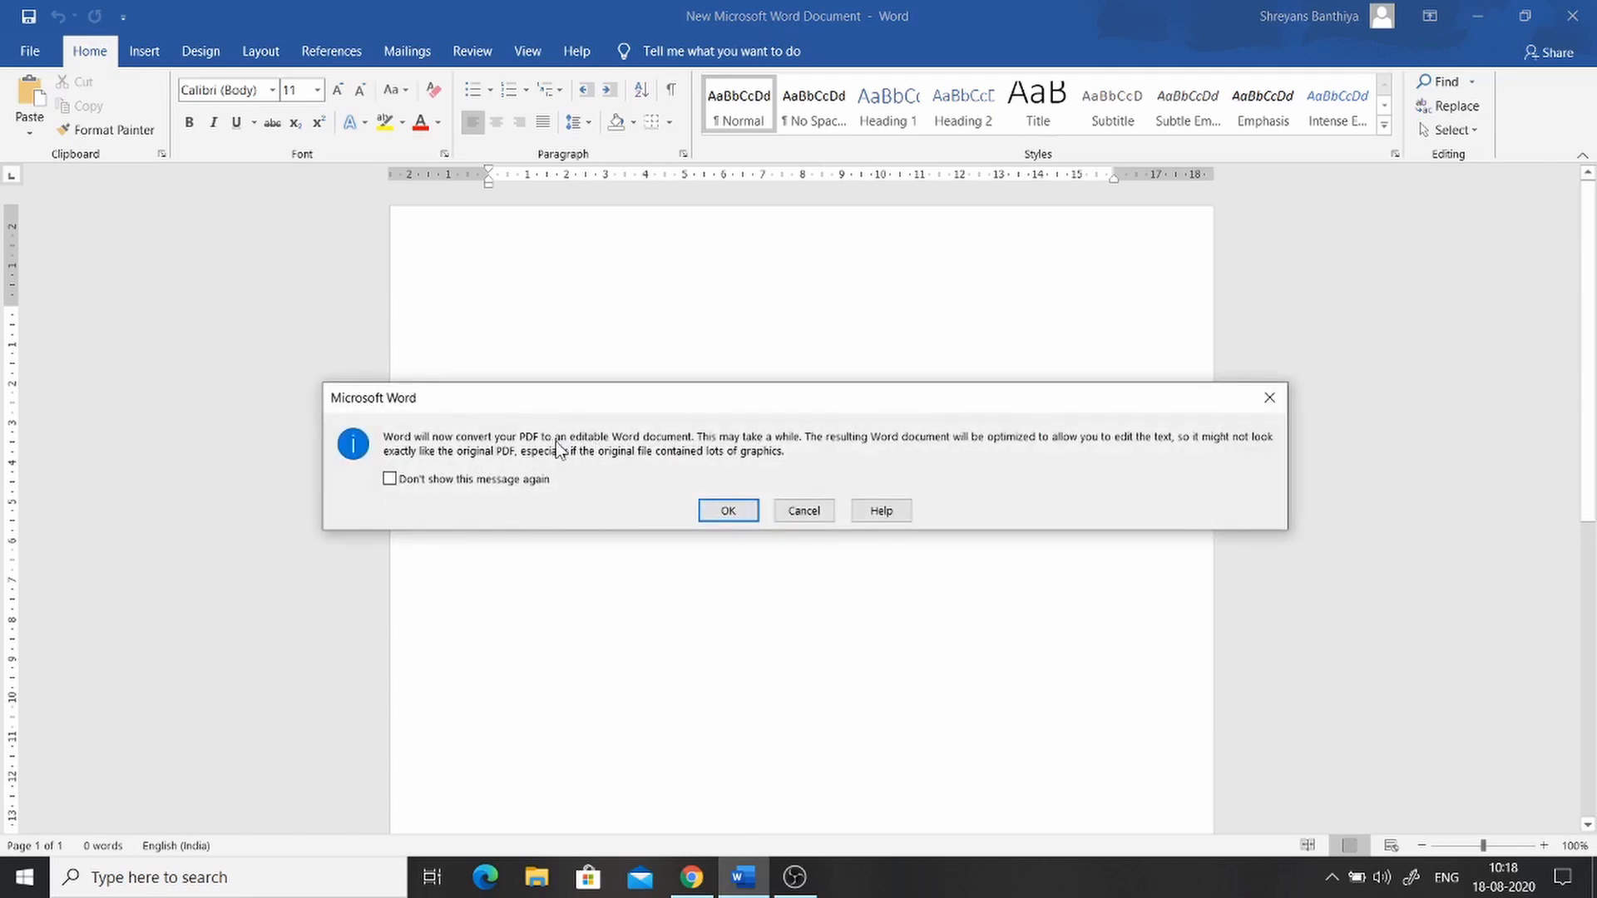
click(727, 513)
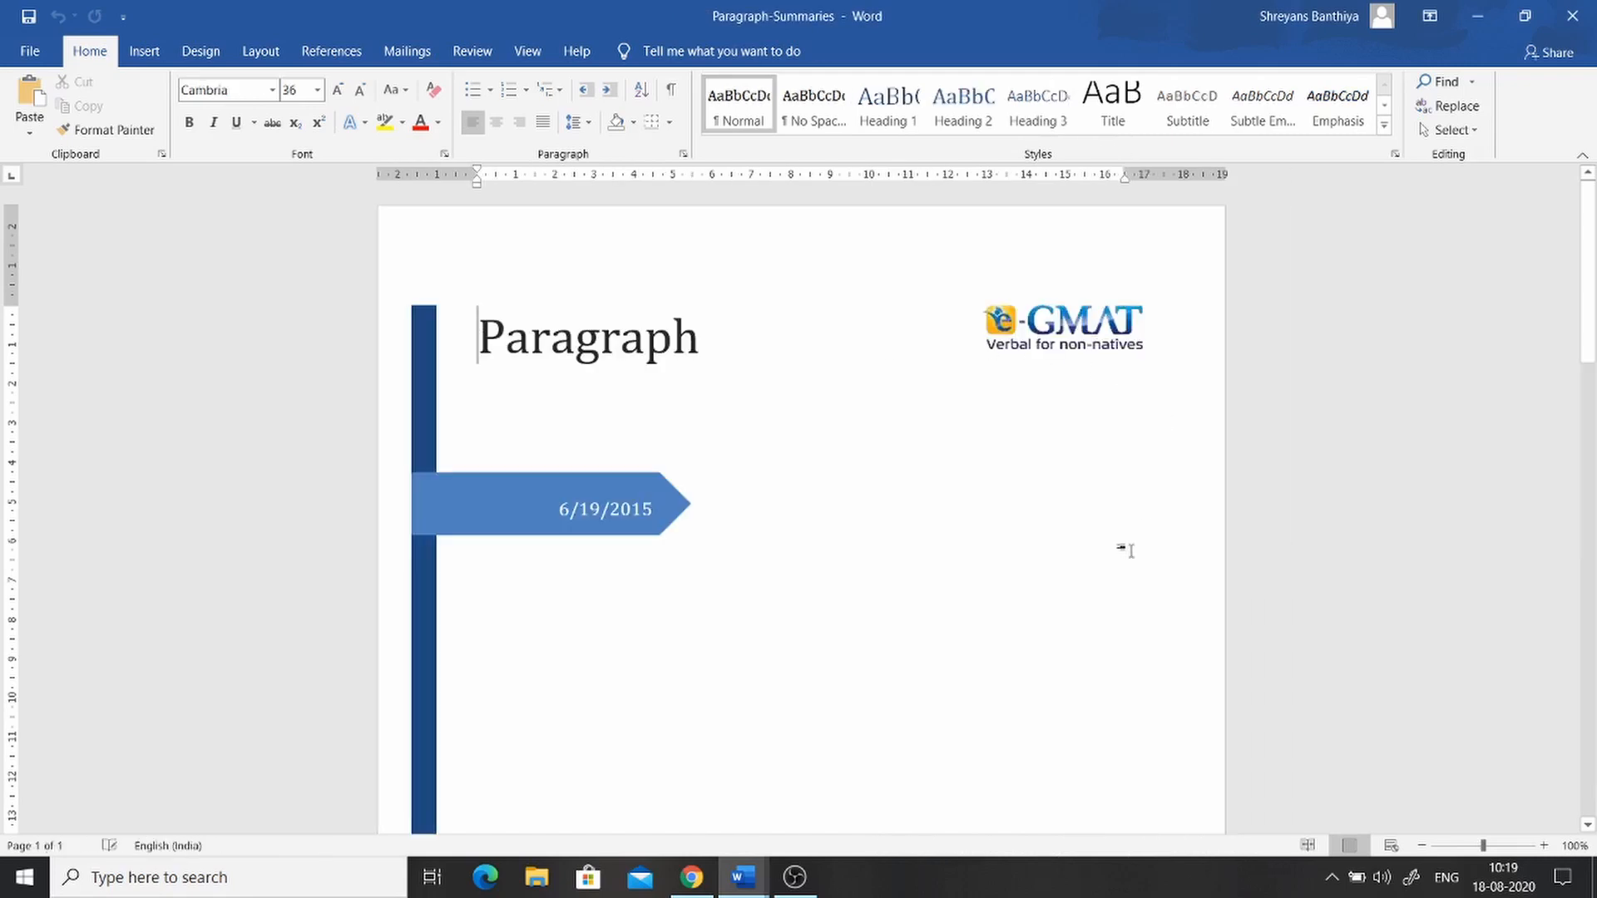
- Review the converted opening pages and test-select part of the word "expresses" in the first numbered item under Main Point of RC Passage
scroll(1140, 474, down, 8)
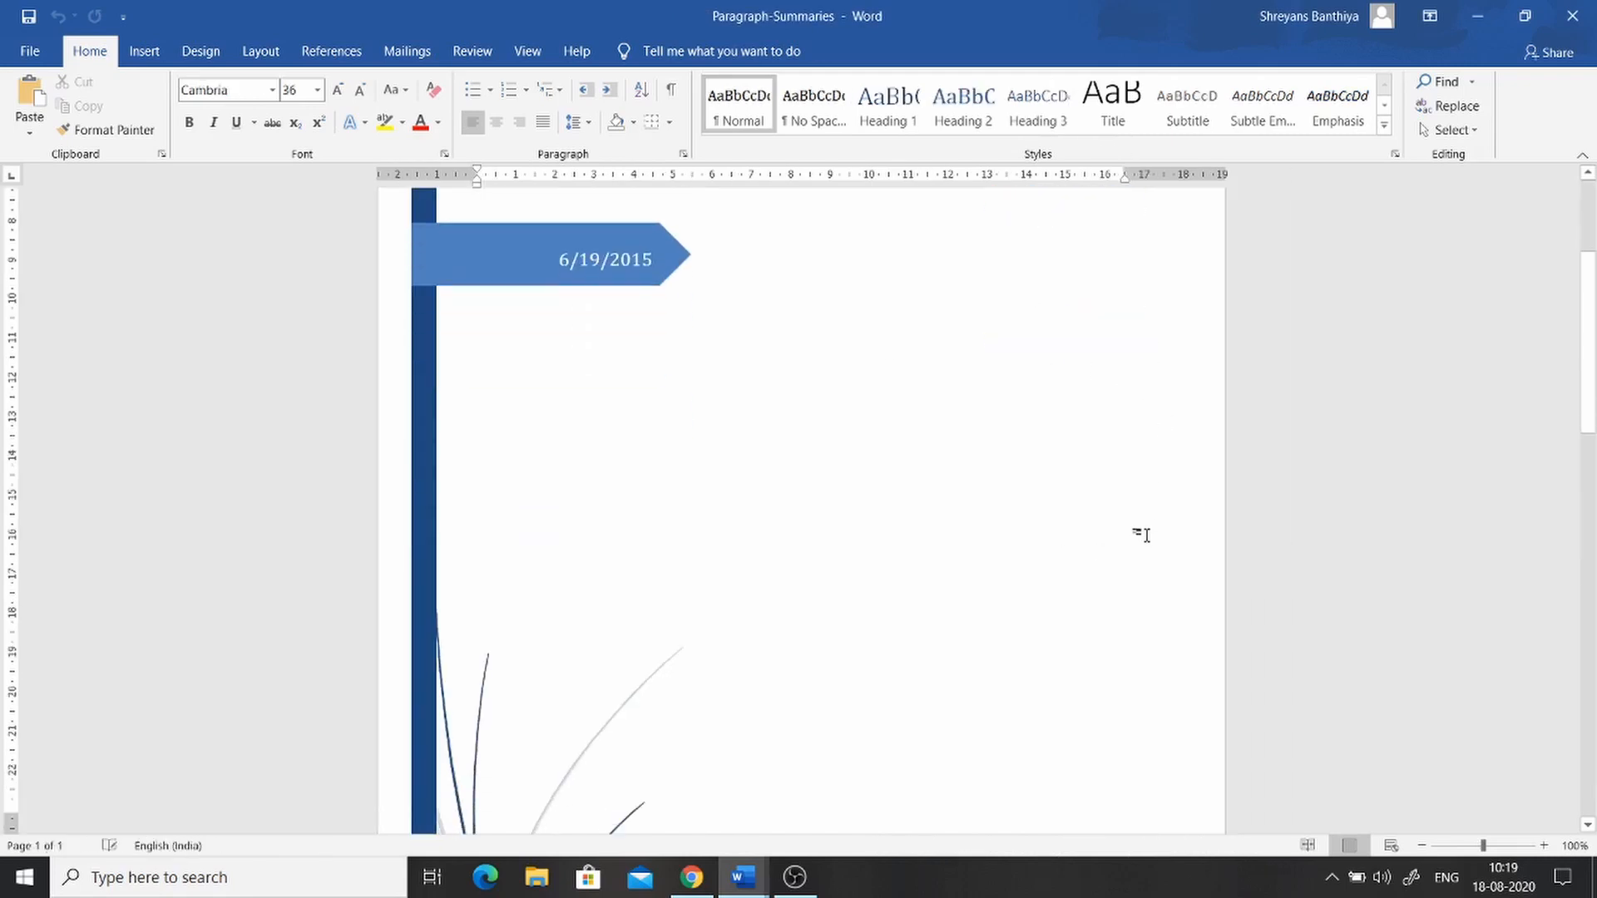
scroll(1131, 524, down, 15)
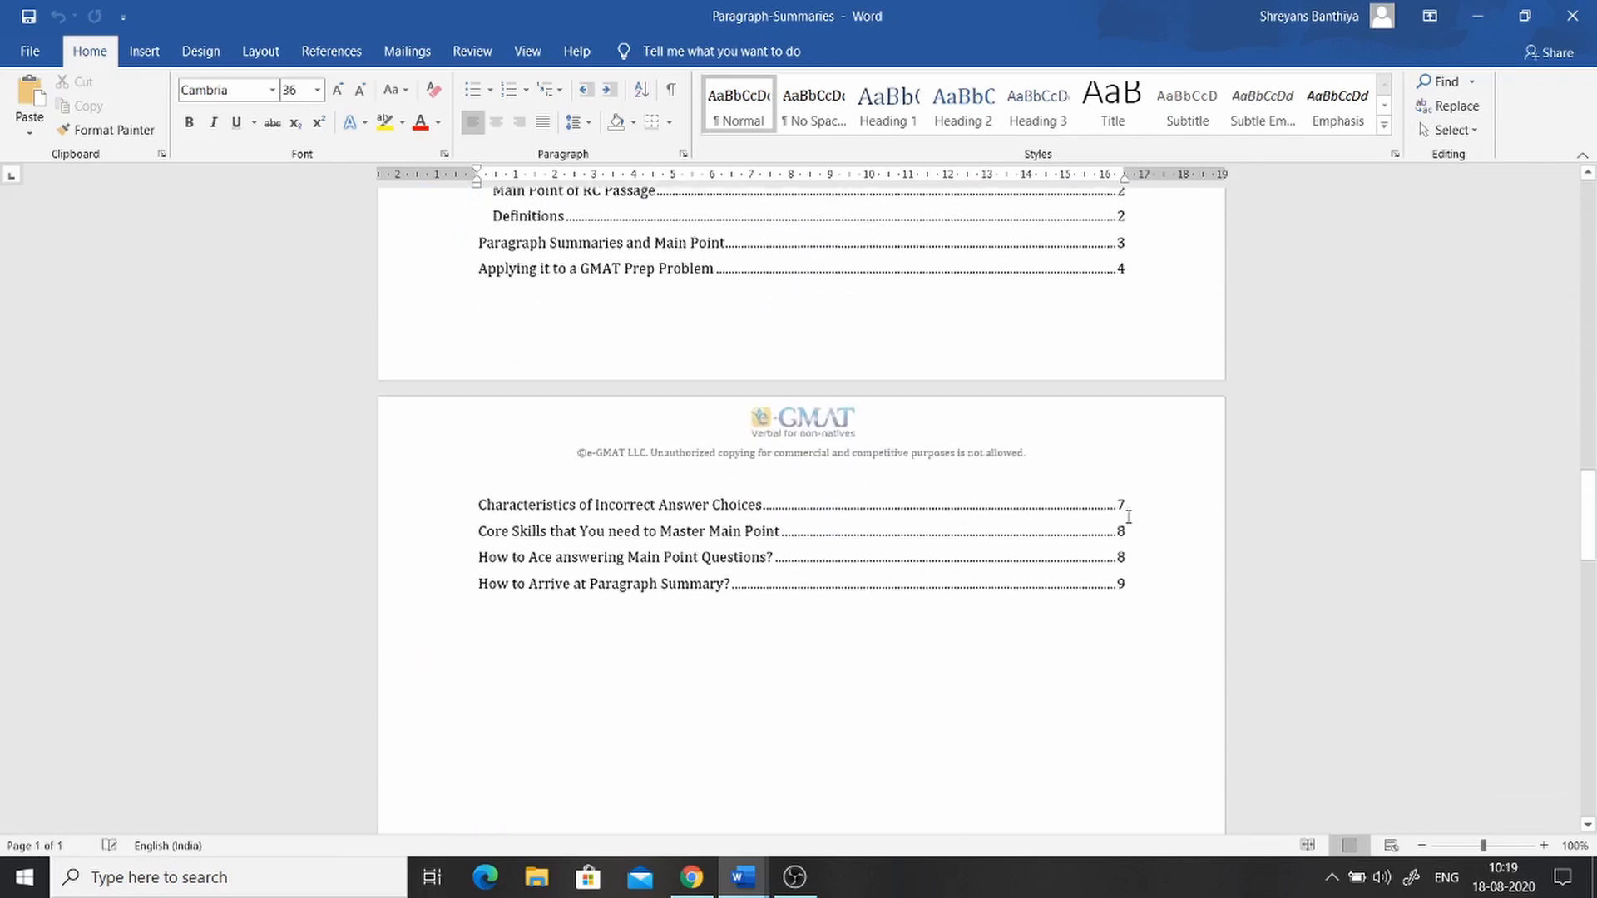
scroll(1128, 517, up, 3)
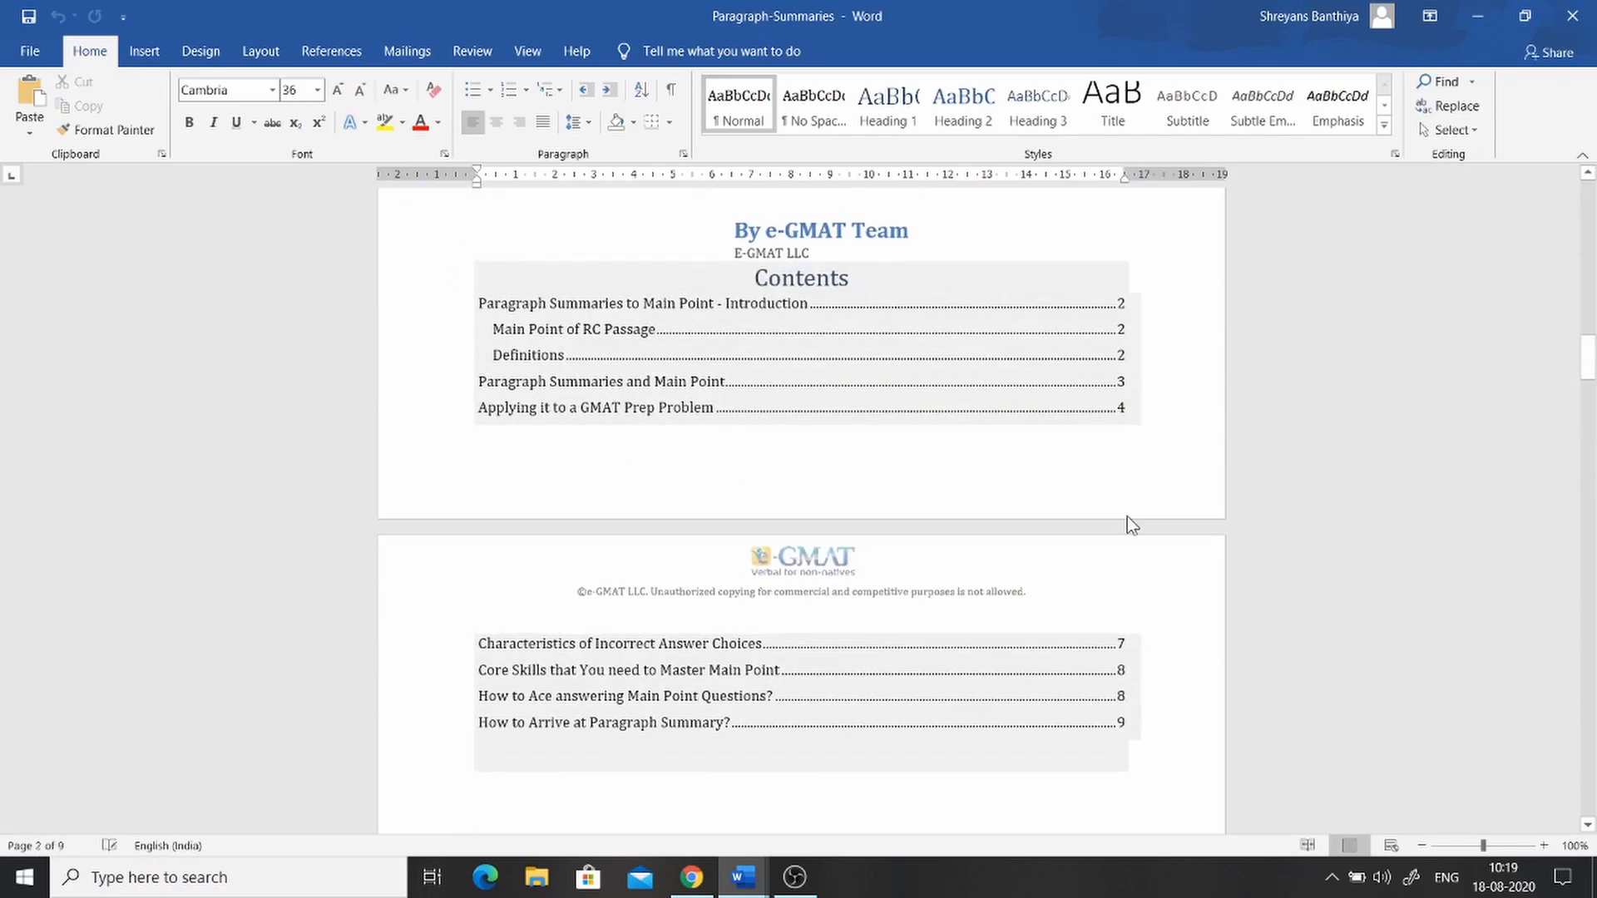
scroll(1285, 615, down, 9)
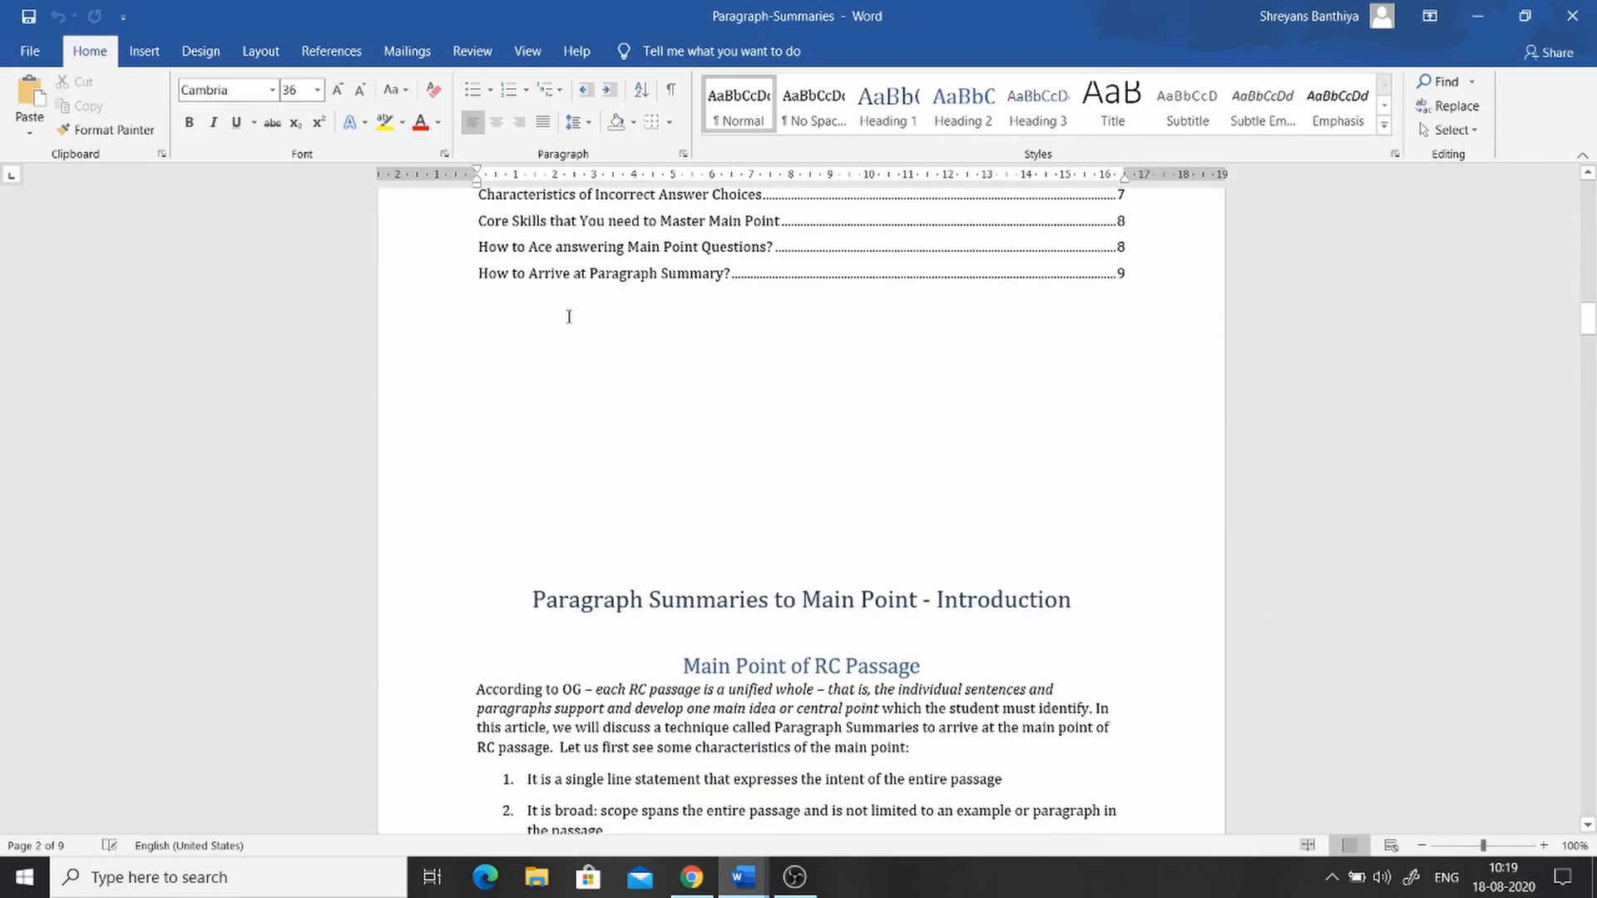
scroll(998, 549, down, 8)
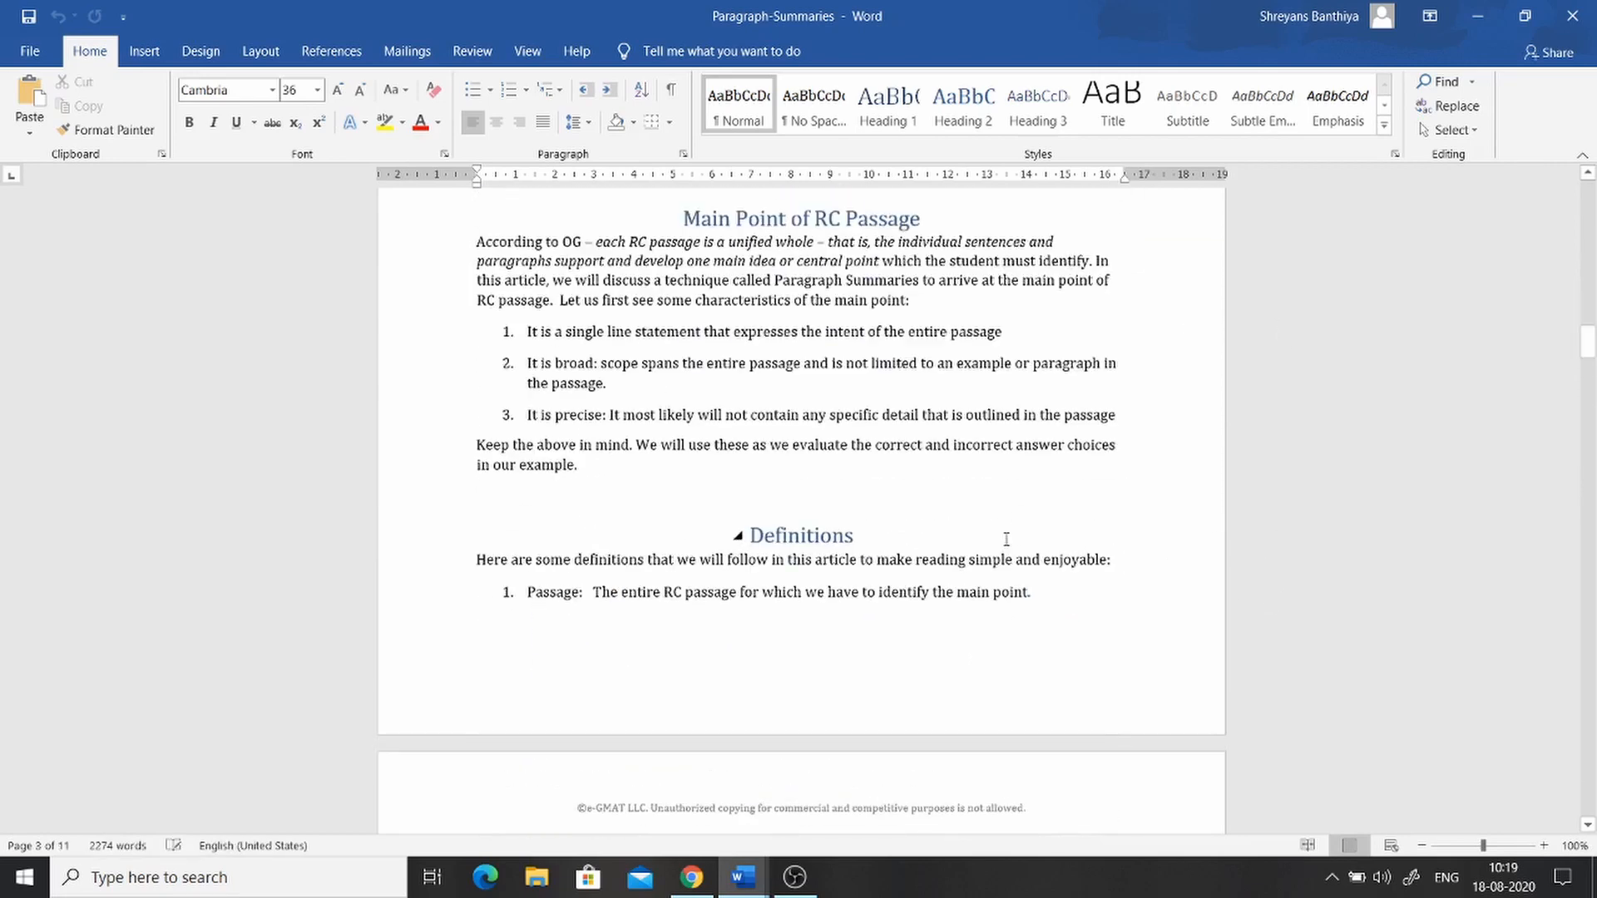
scroll(801, 494, up, 2)
click(749, 482)
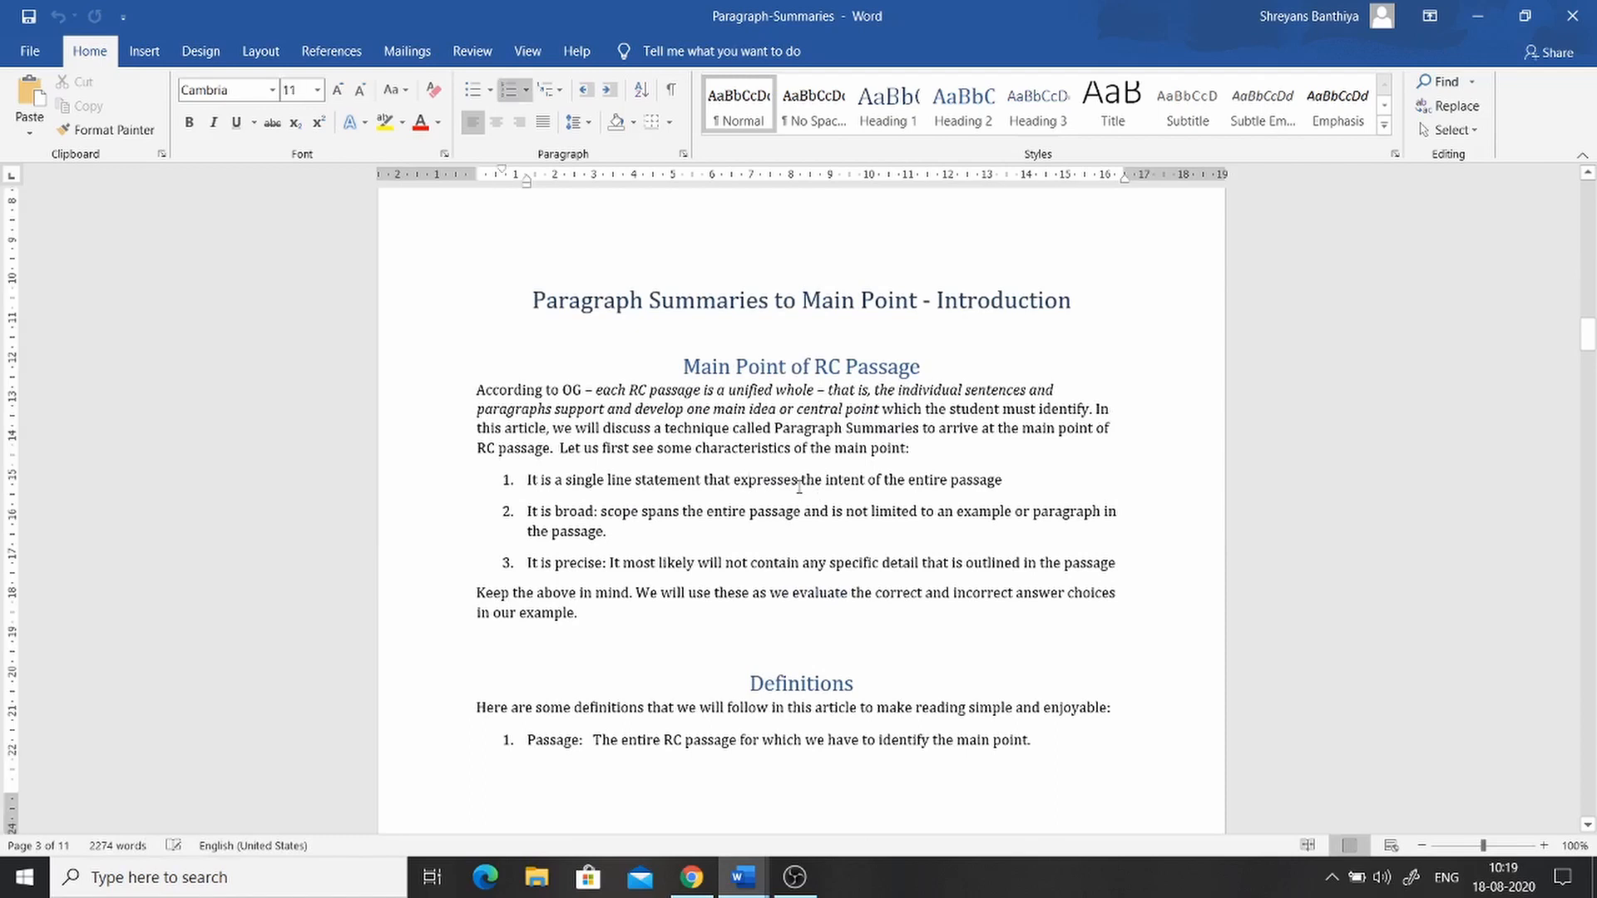
key(shift+Right)
key(shift+Right)
key(shift+Right)
key(shift+Right)
key(shift+Right)
key(shift+Right)
key(shift+Right)
key(shift+Right)
key(shift+Right)
key(shift+Right)
key(shift+Right)
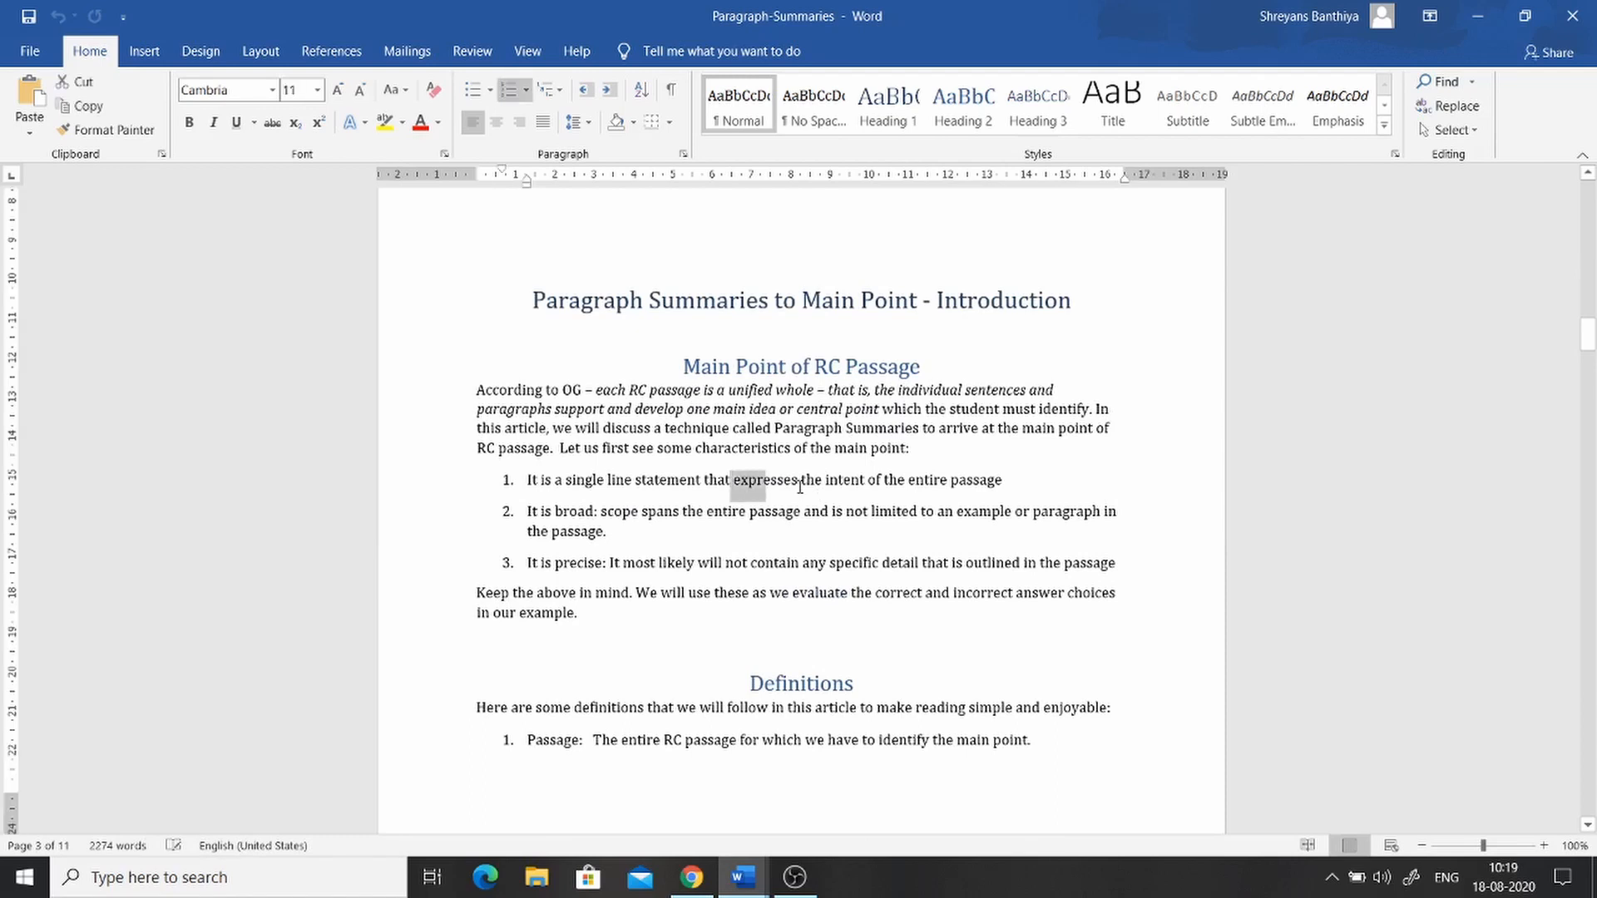
key(shift+Left)
key(shift+Left)
key(shift+Left)
key(shift+Left)
key(shift+Left)
key(shift+Left)
key(shift+Left)
key(shift+Left)
key(shift+Left)
key(shift+Left)
key(shift+Left)
key(Right)
key(Right)
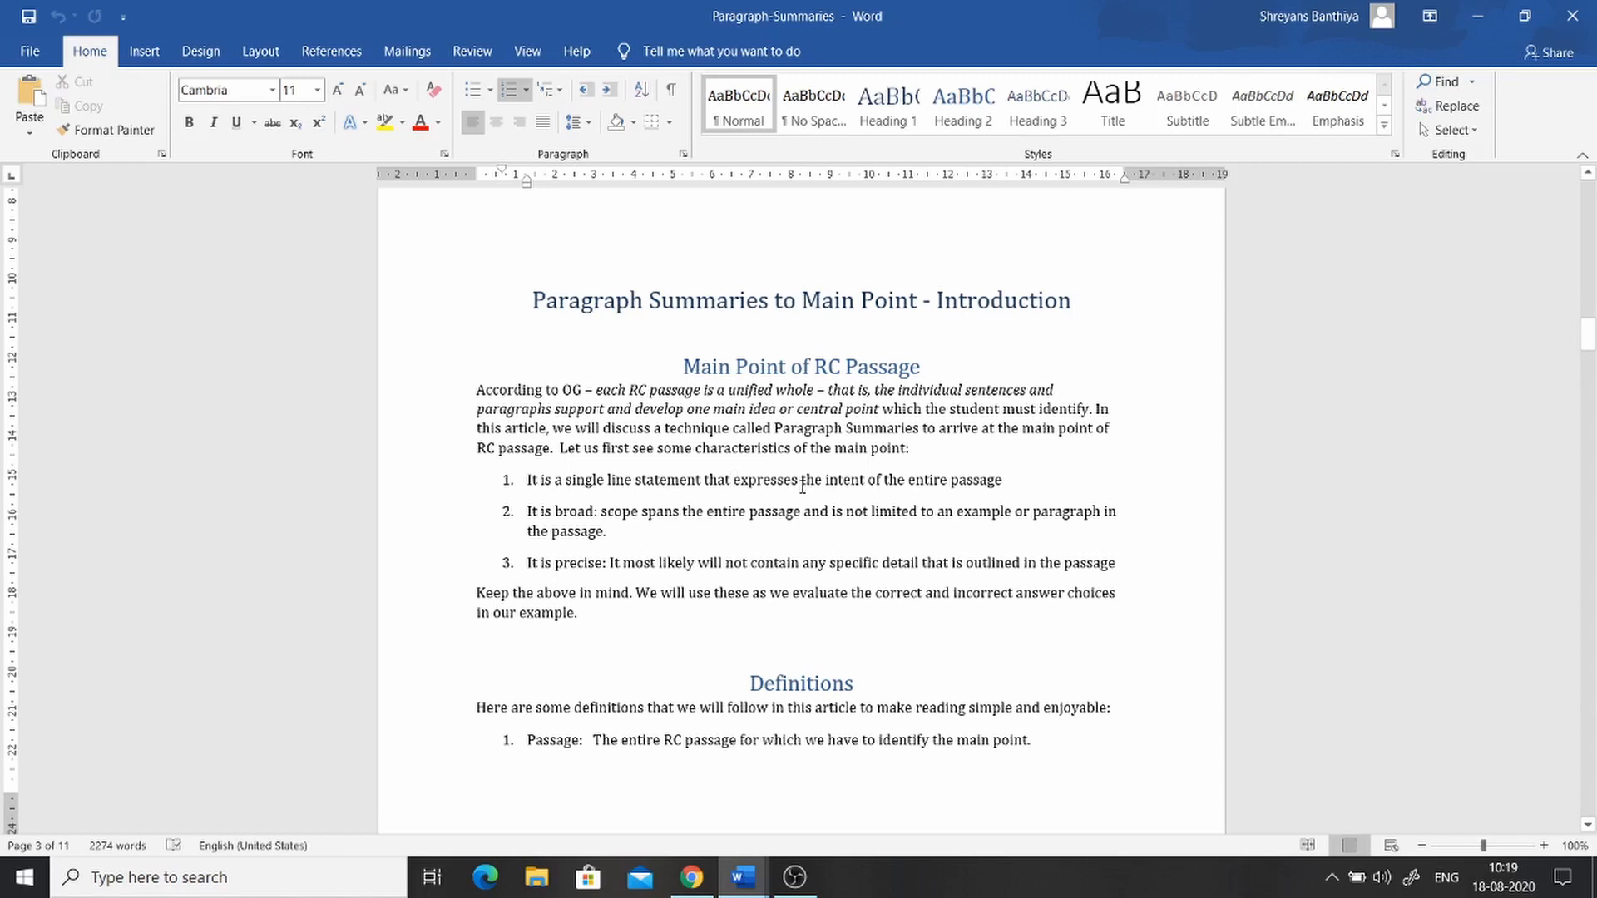
- Examine the converted definitions, summary flowchart, GMAT Prep problem and paragraph summary table, and close the Paragraph-Summaries document
scroll(802, 487, down, 10)
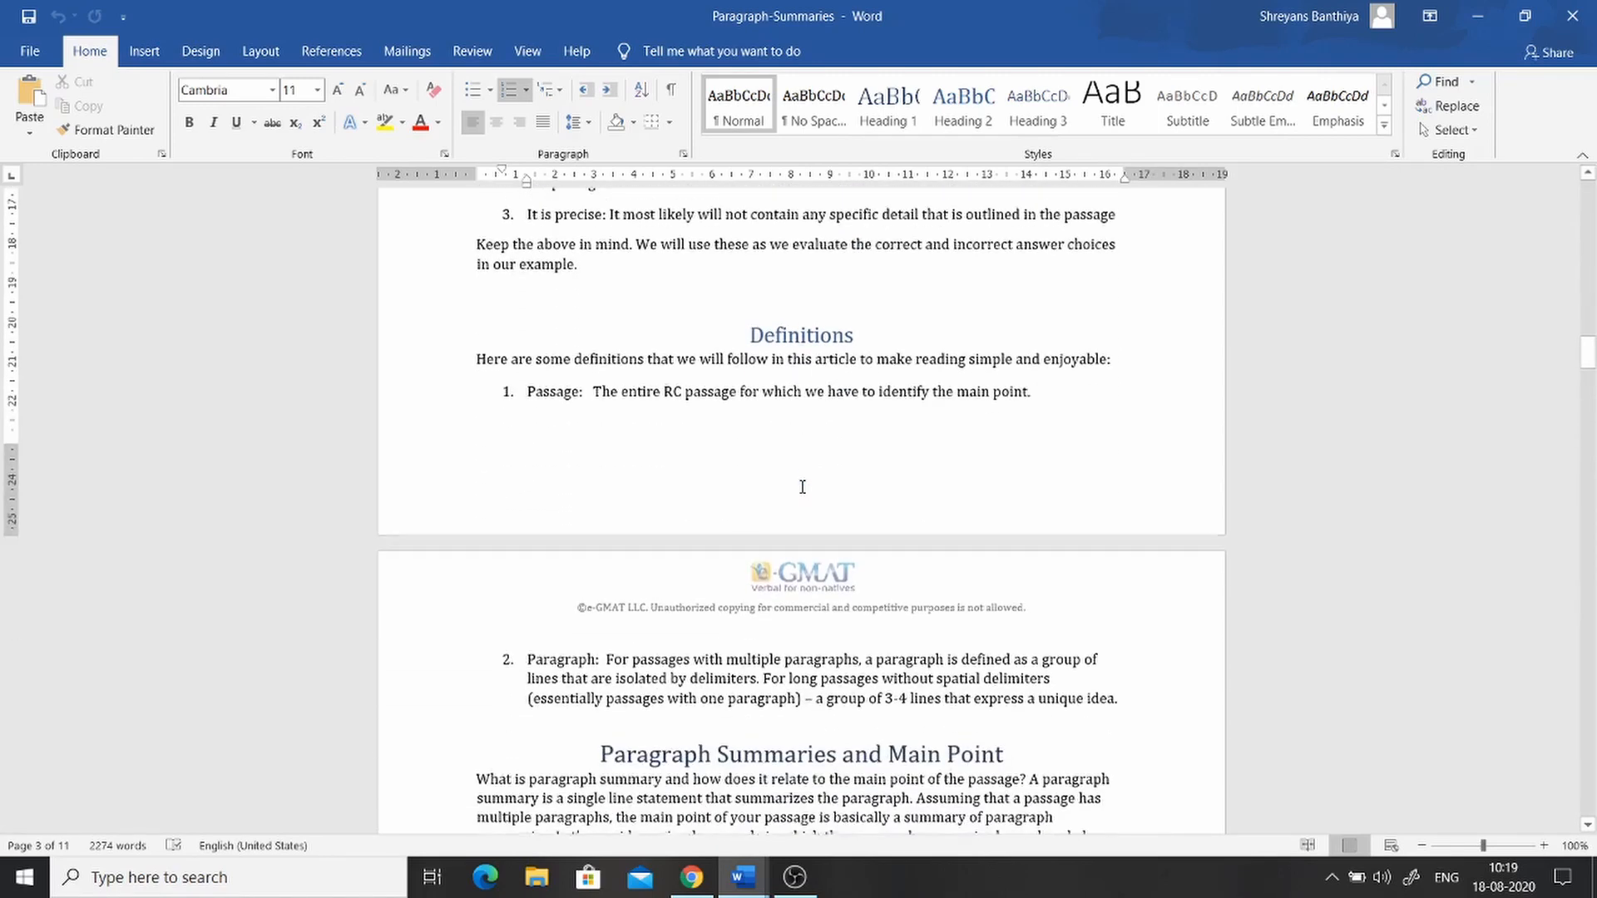
scroll(805, 488, down, 3)
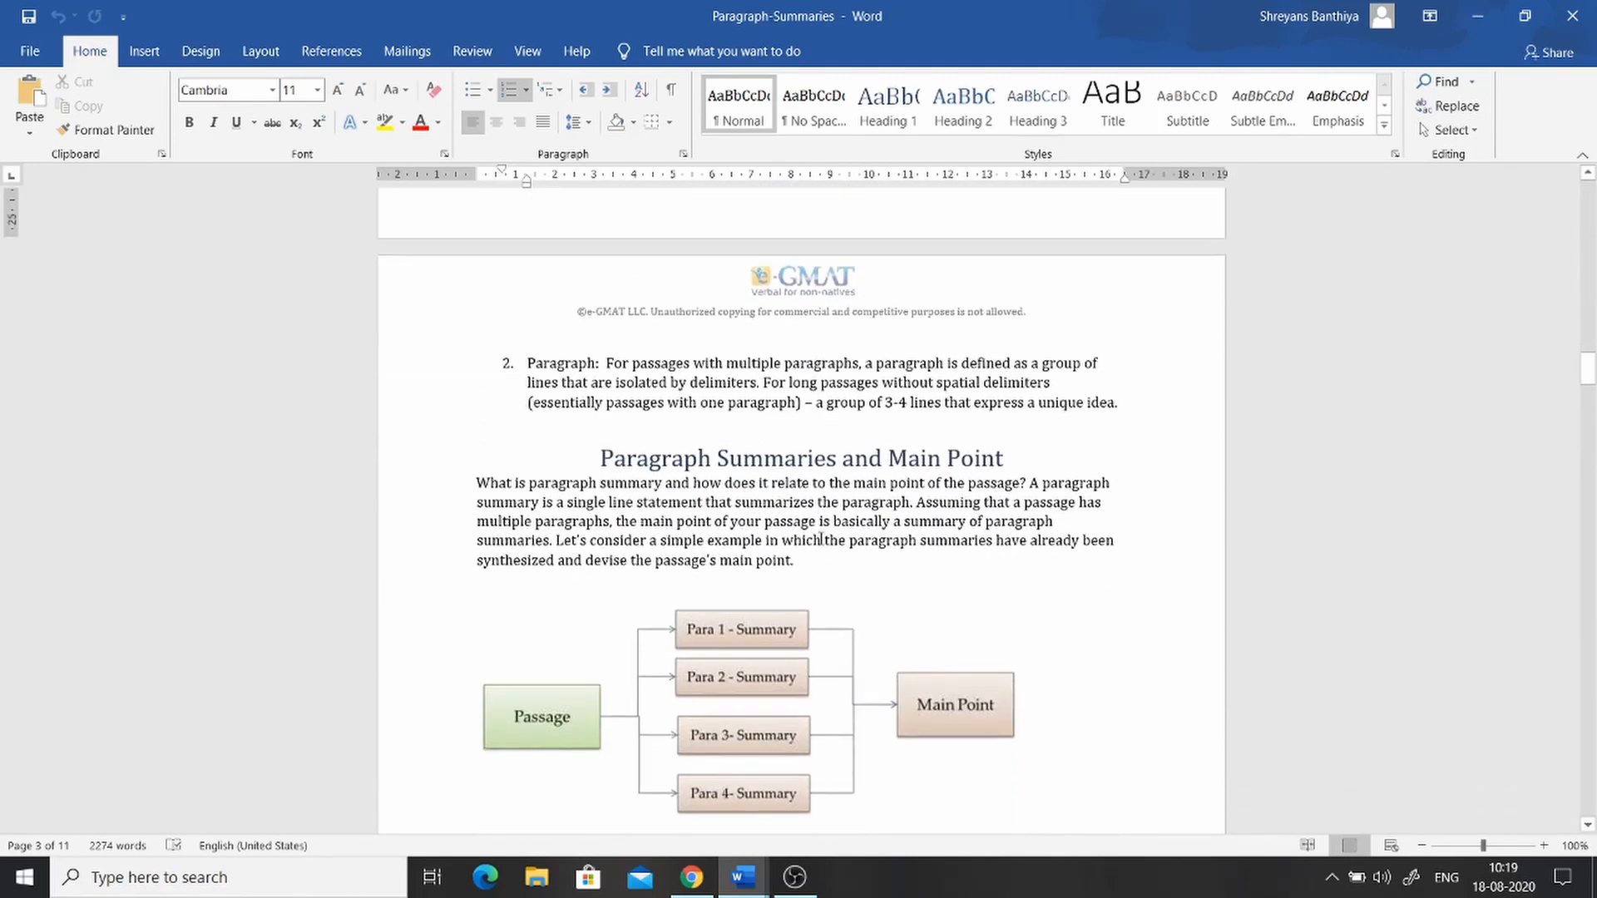
scroll(820, 542, down, 3)
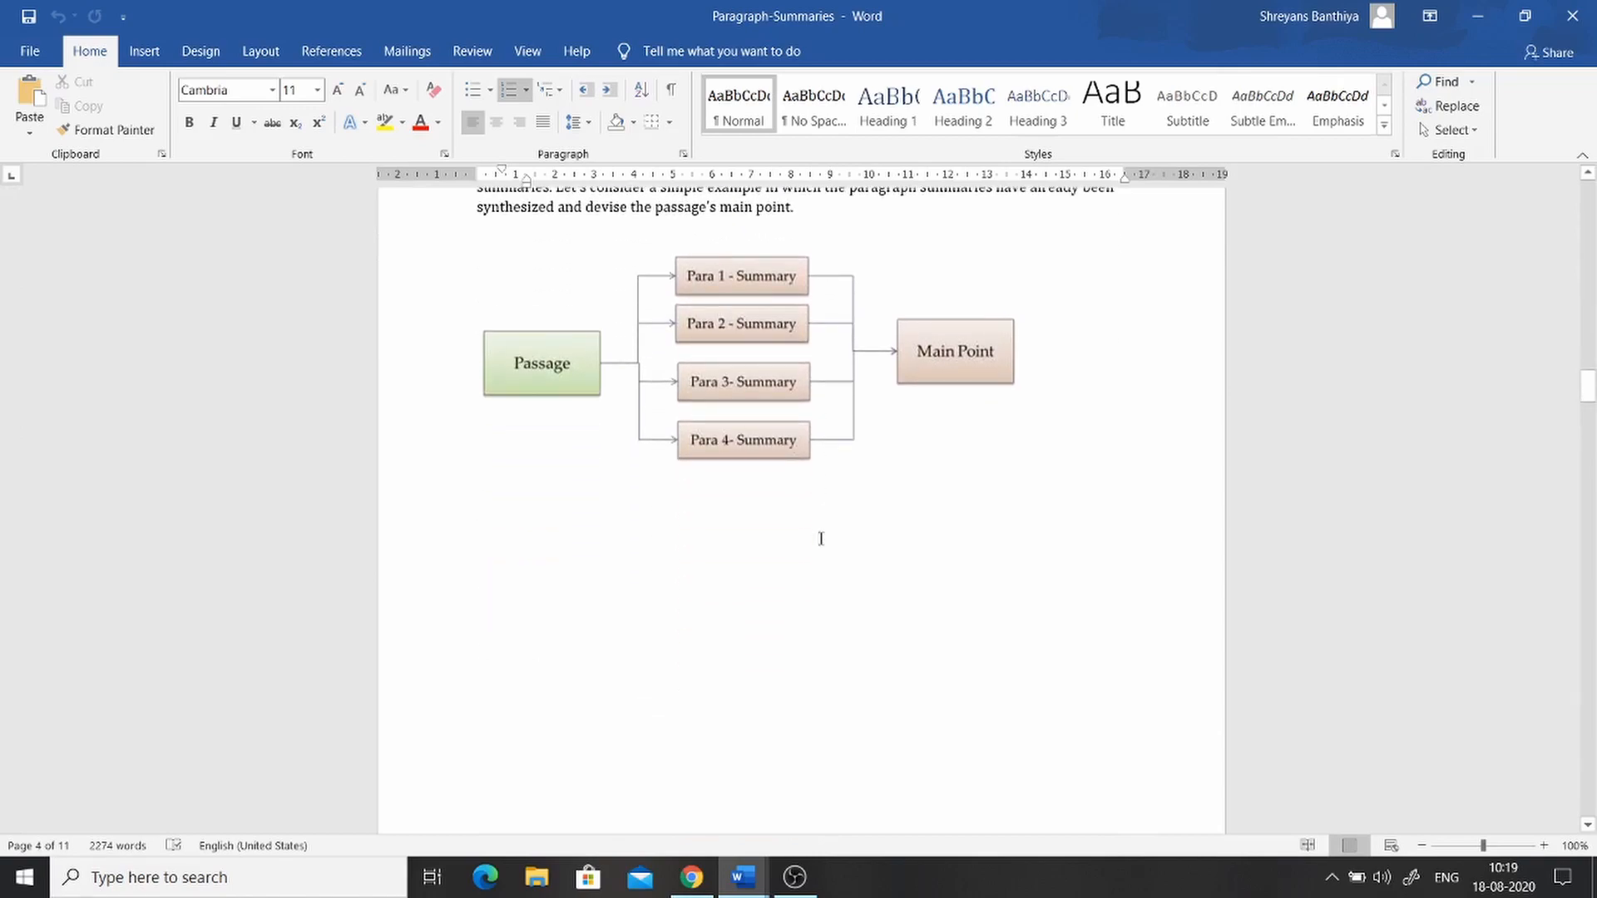
scroll(821, 538, down, 10)
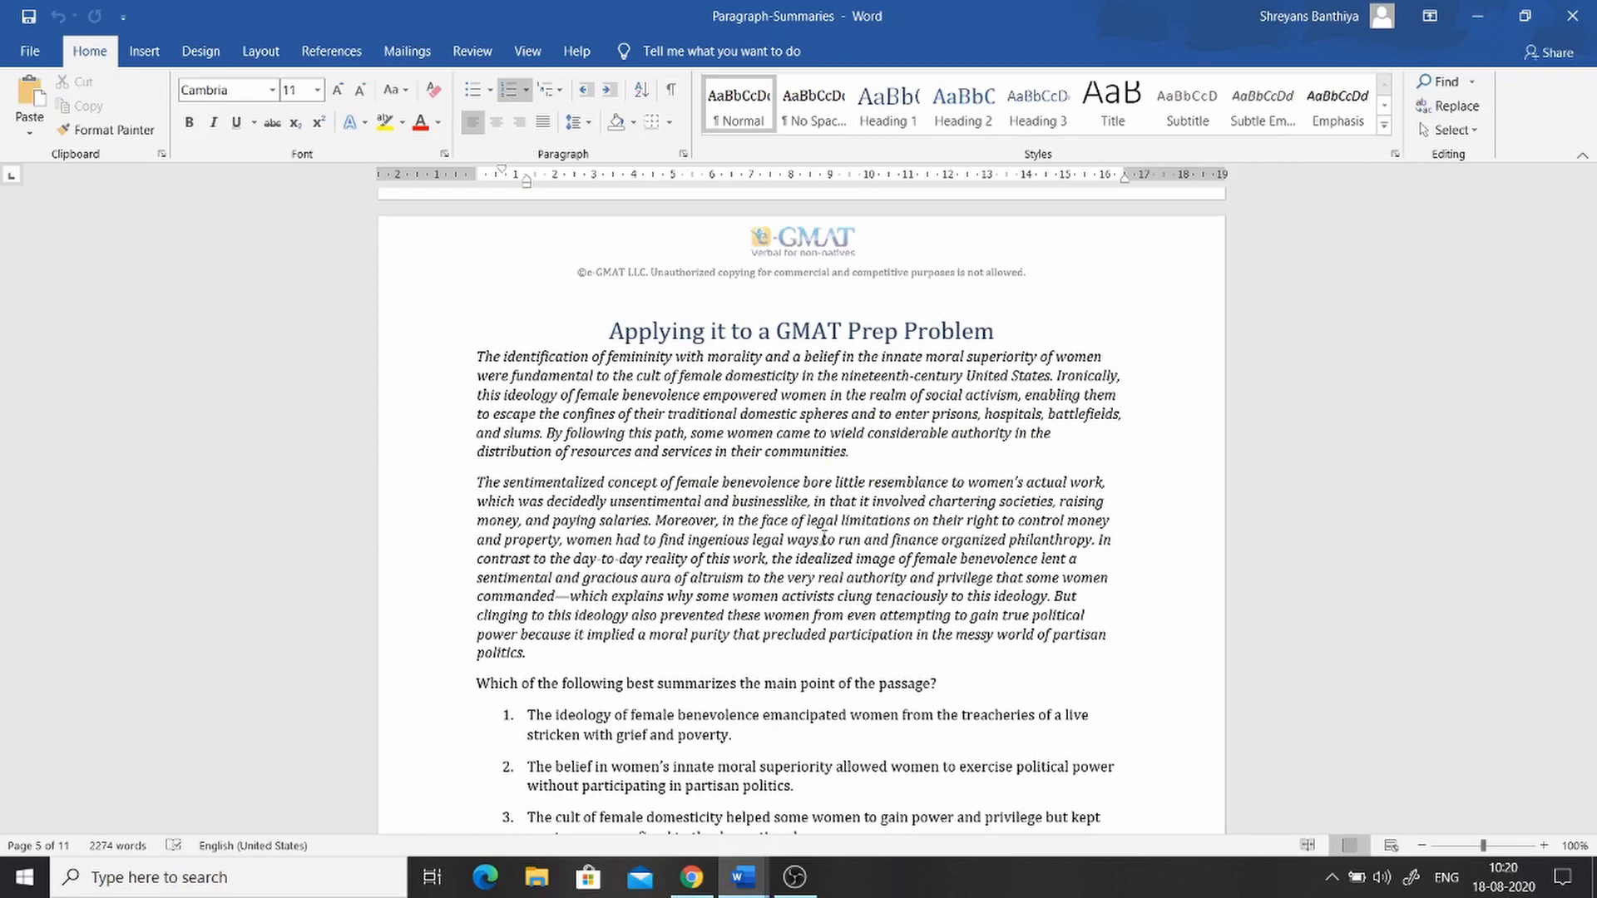
scroll(824, 538, down, 15)
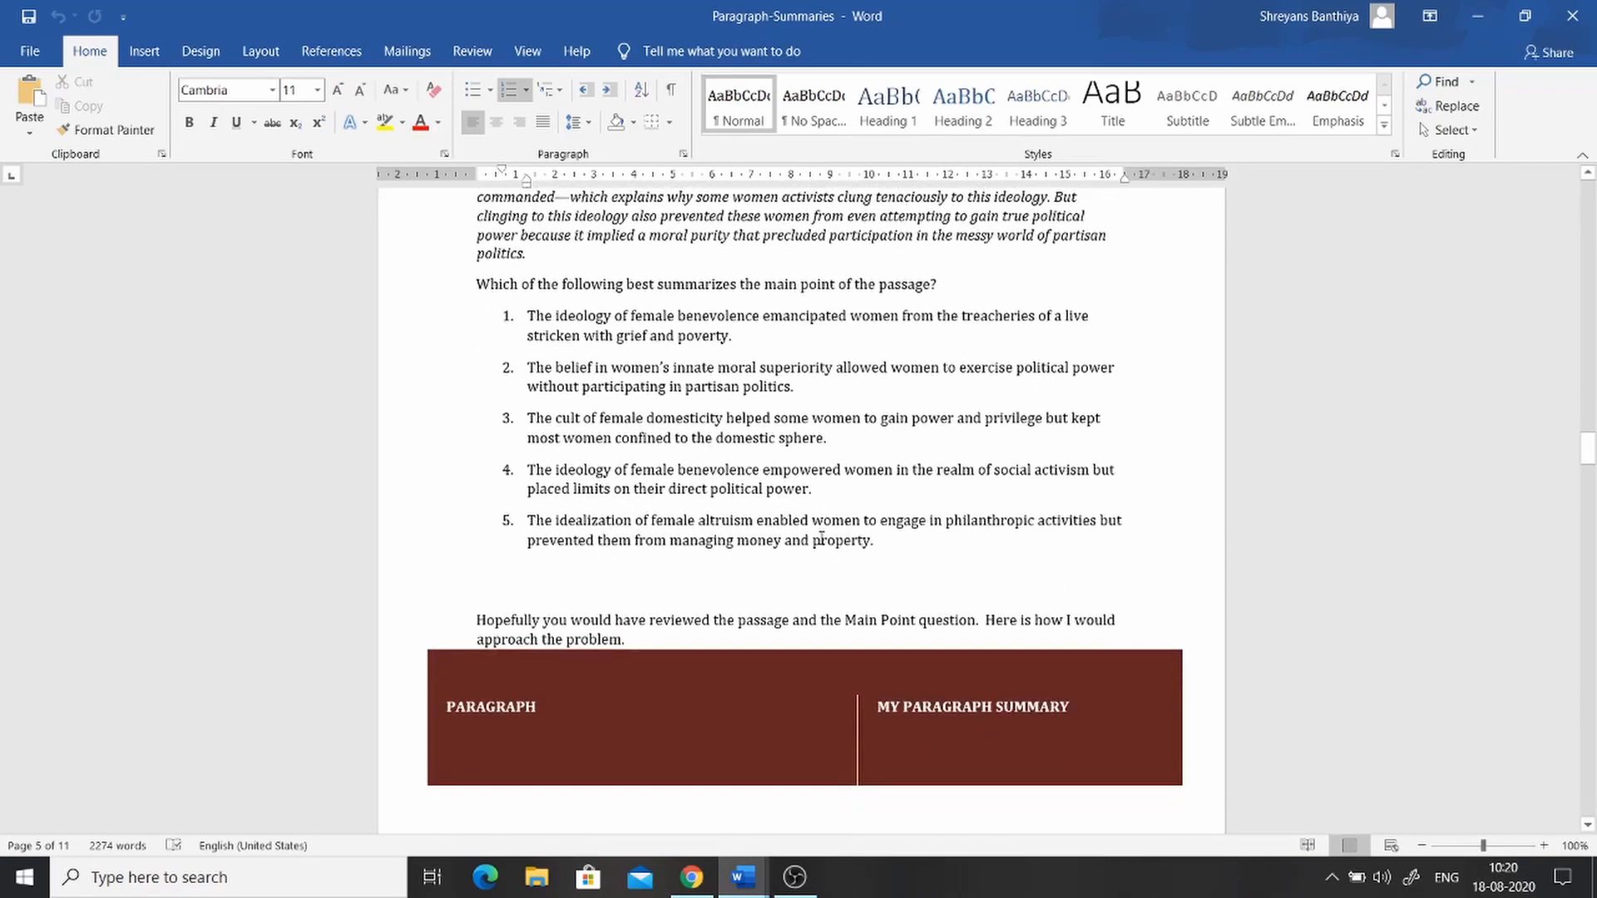
scroll(820, 537, down, 14)
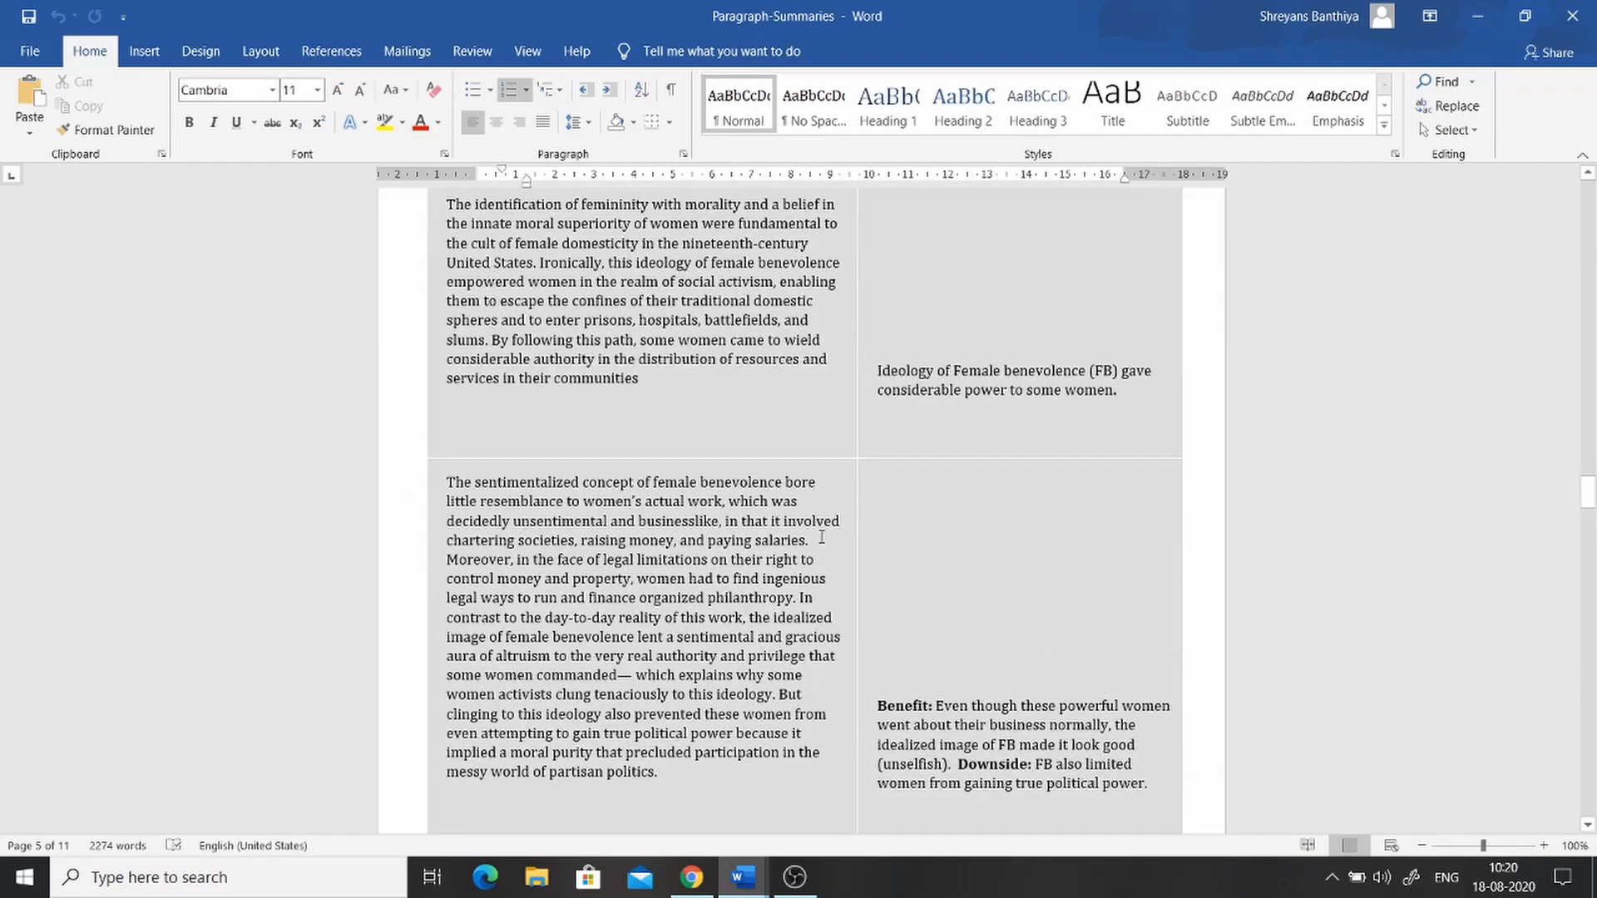
scroll(822, 539, up, 20)
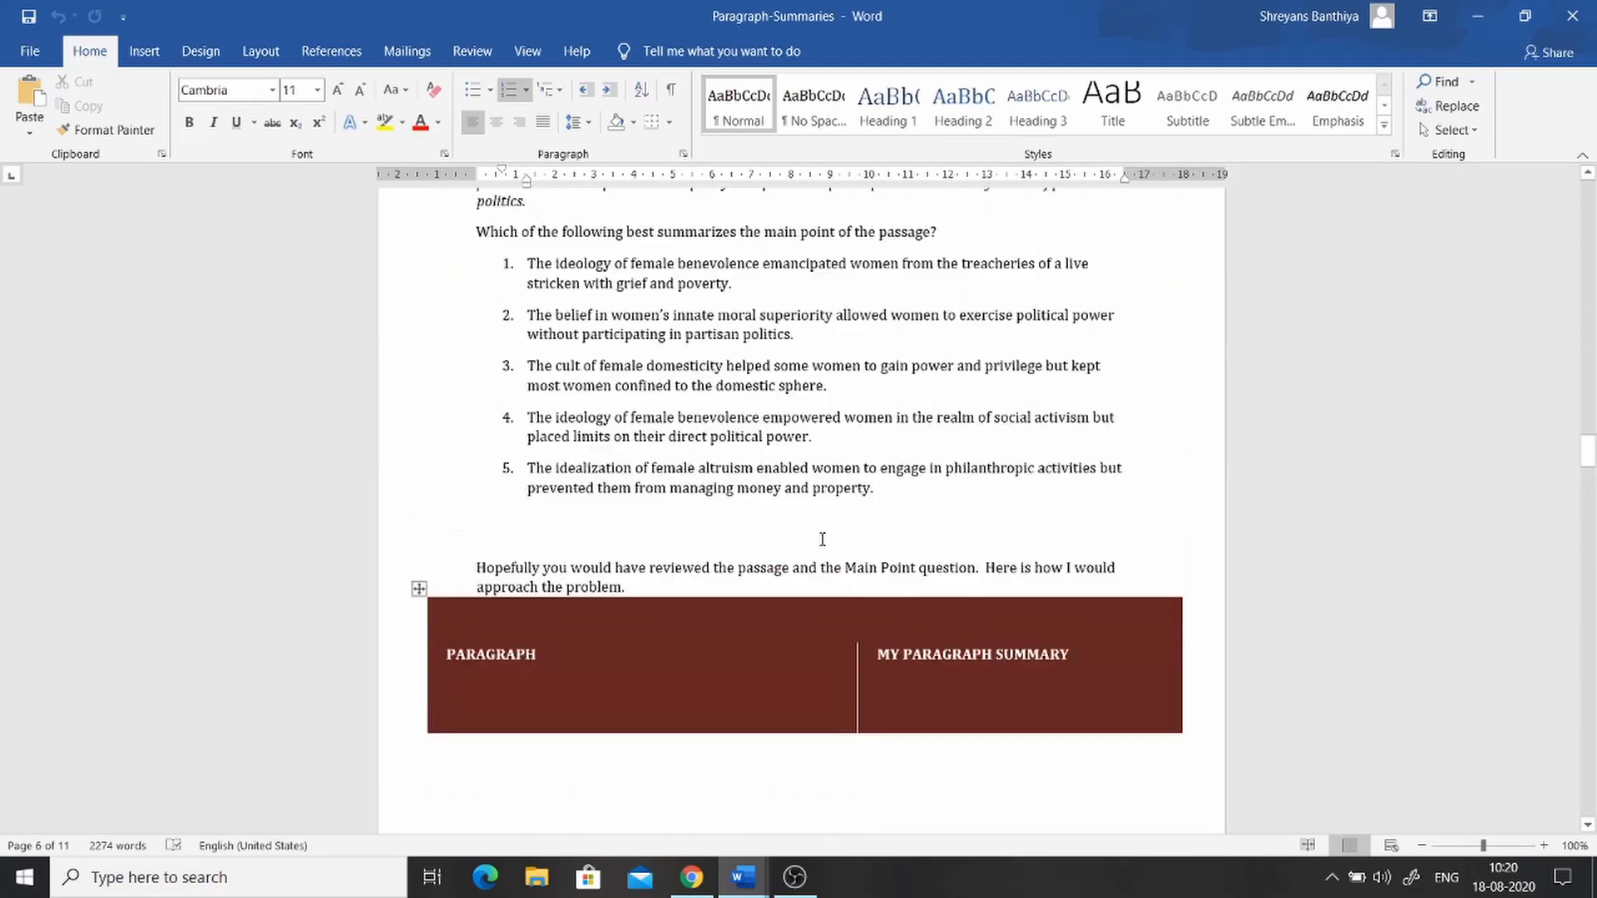
click(1572, 16)
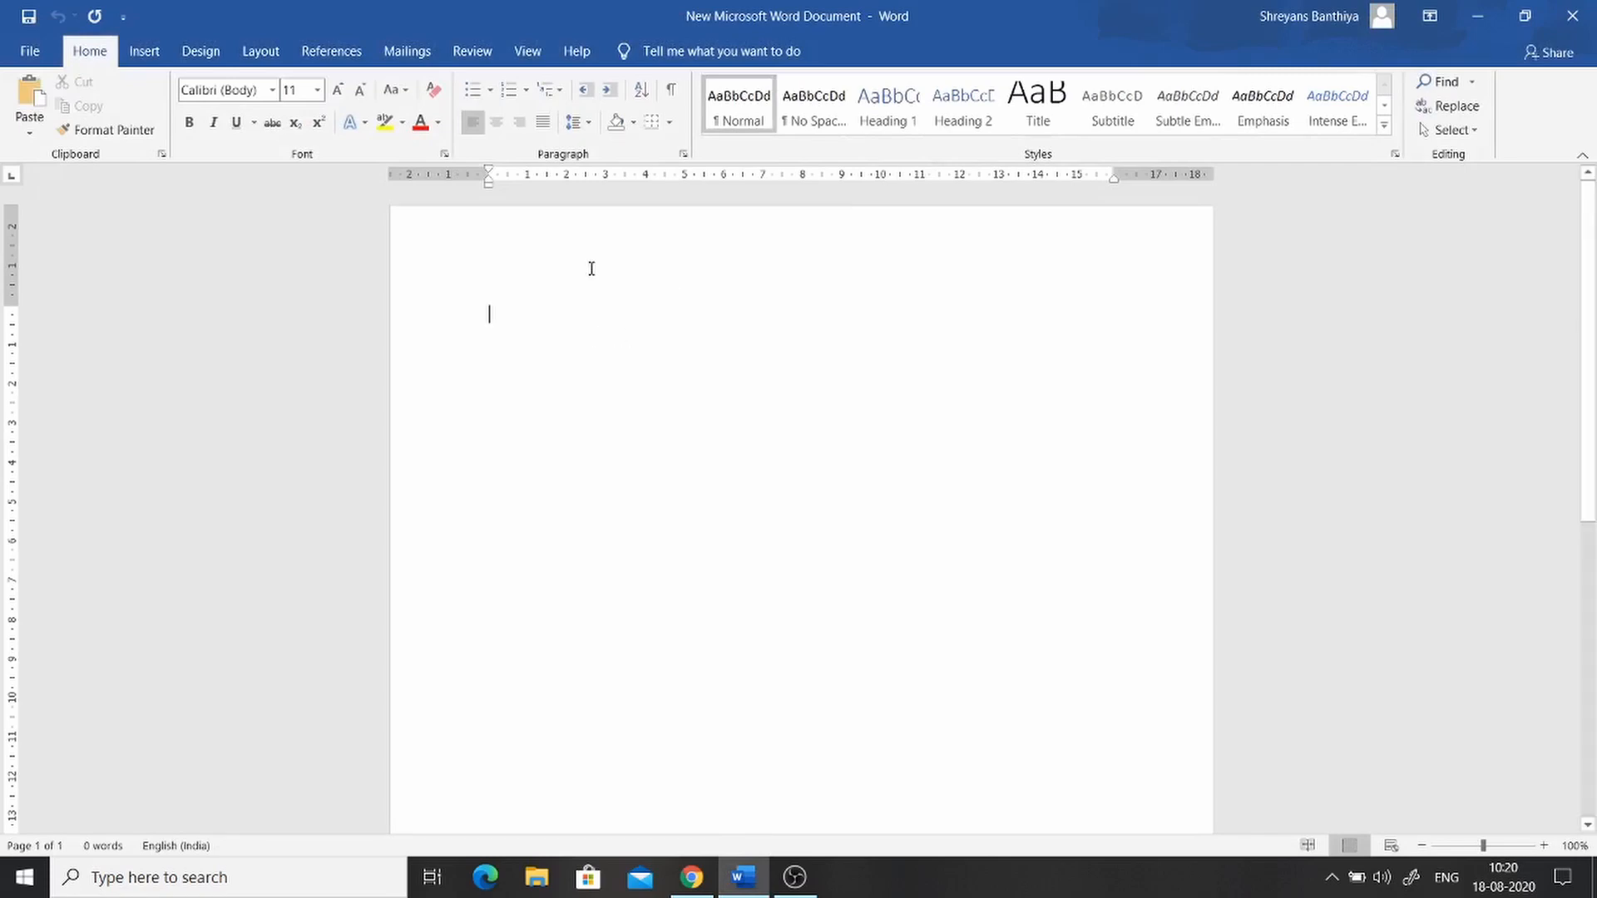
- Insert the picture Text Book Image from the Desktop into the blank document
click(131, 46)
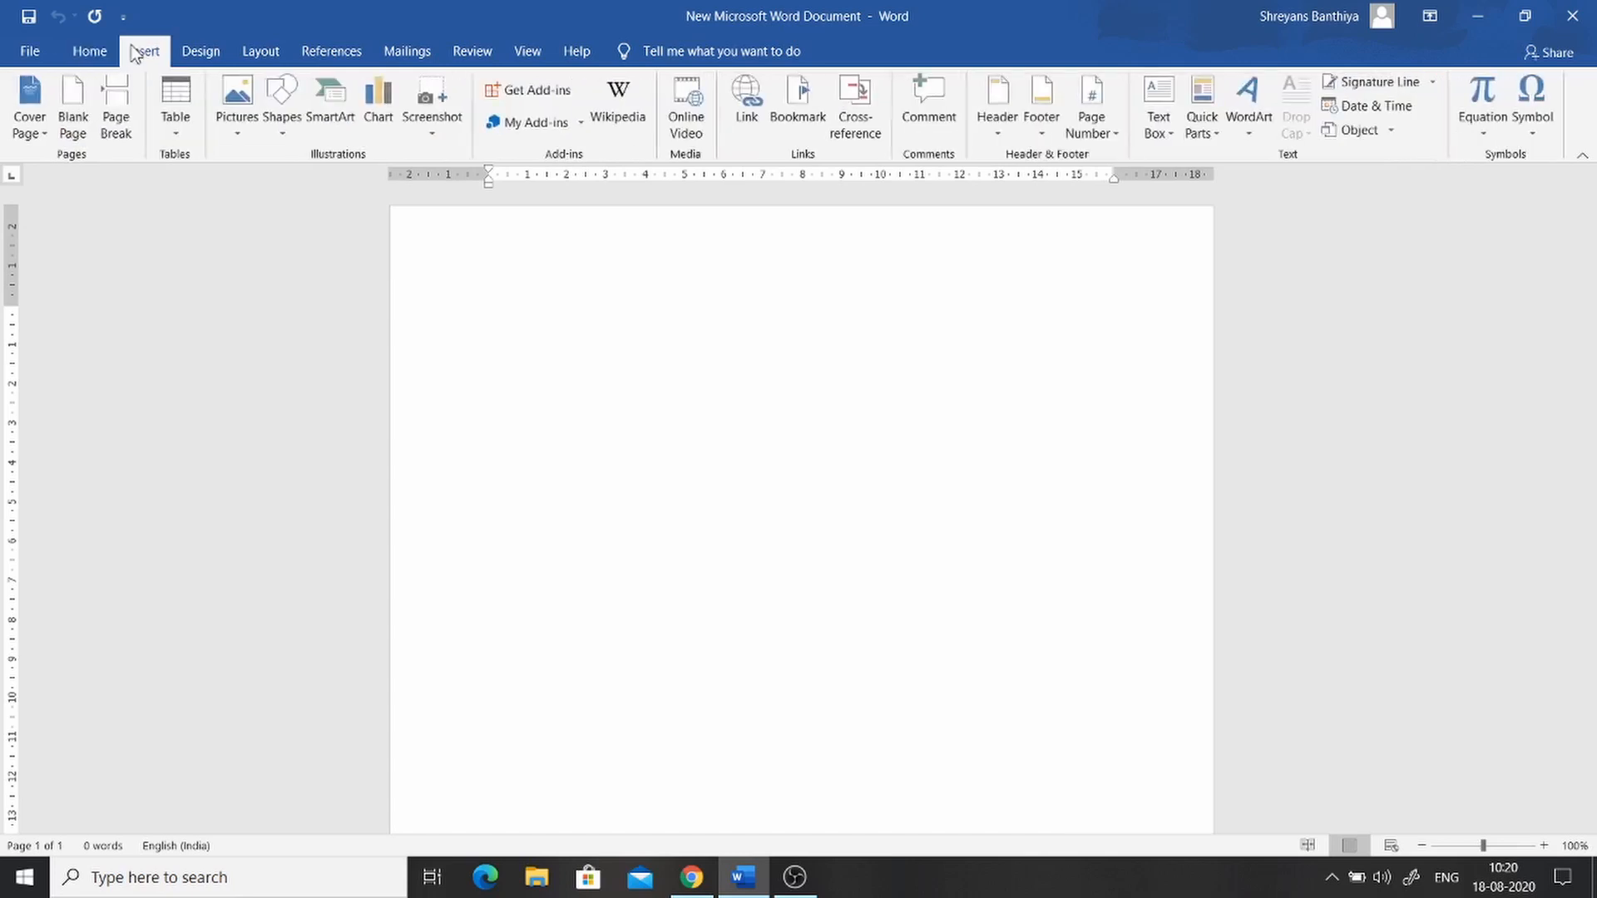
click(225, 137)
click(254, 181)
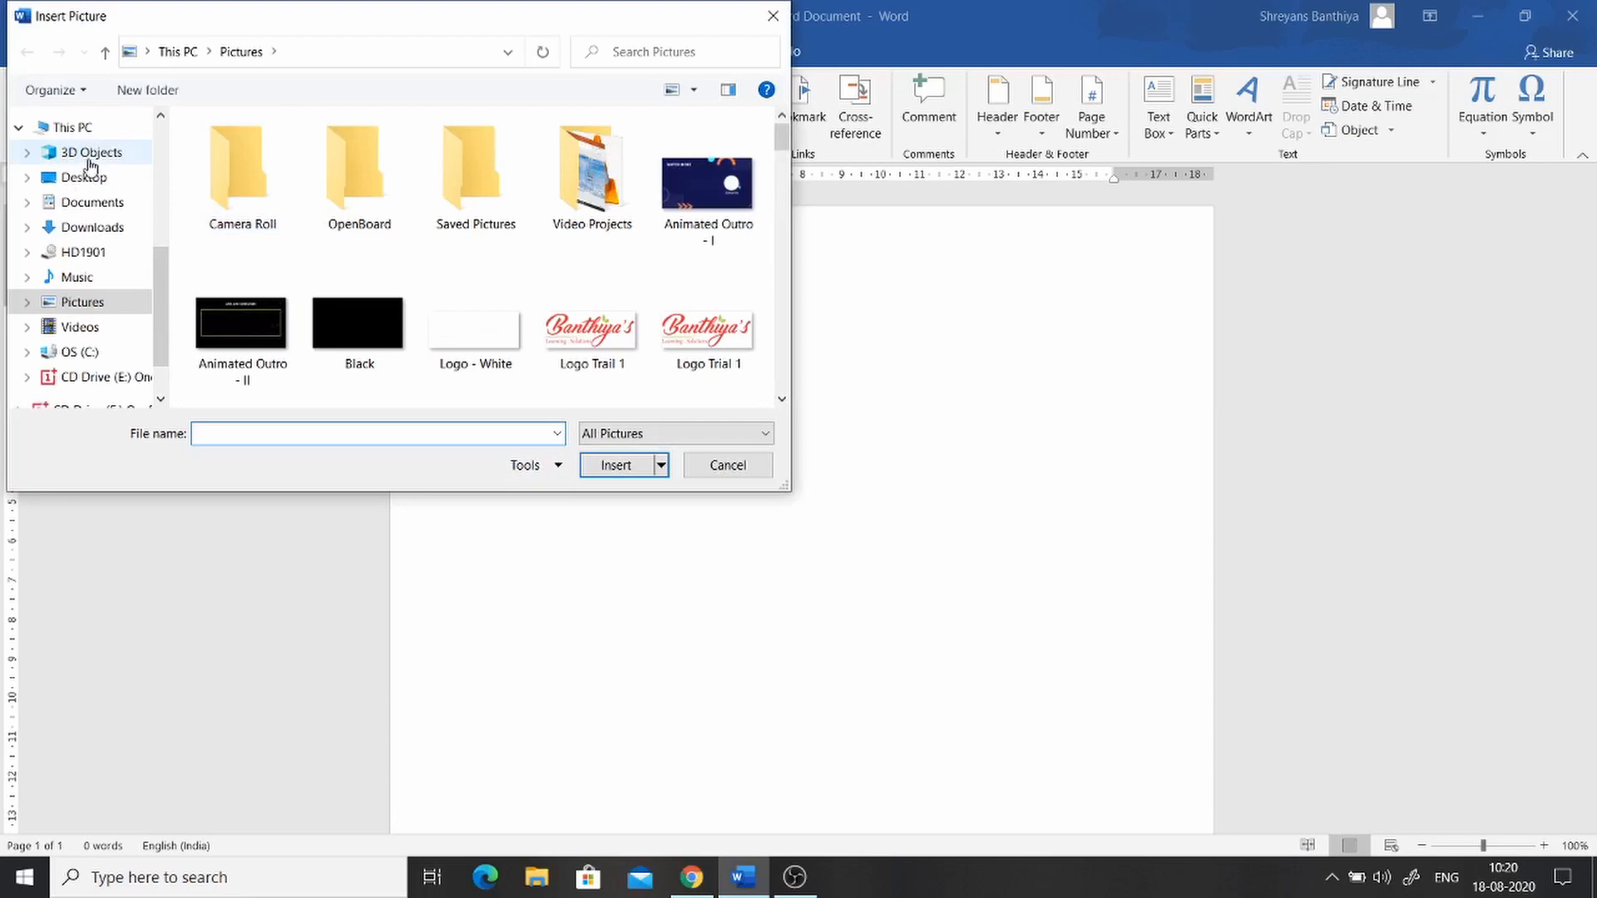
click(383, 359)
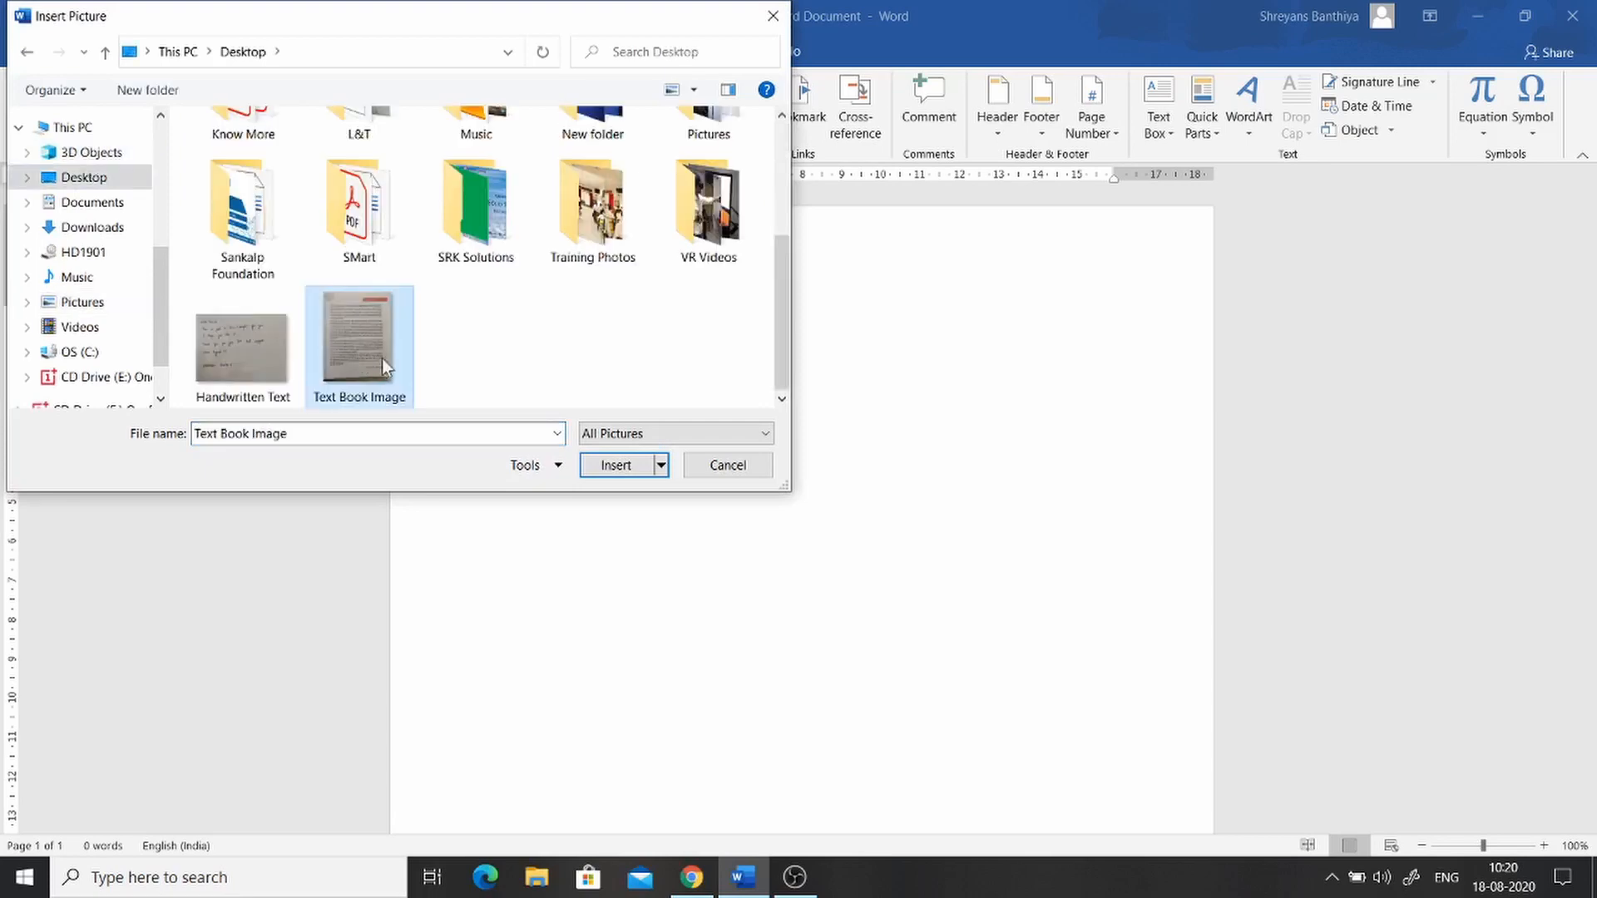
click(607, 469)
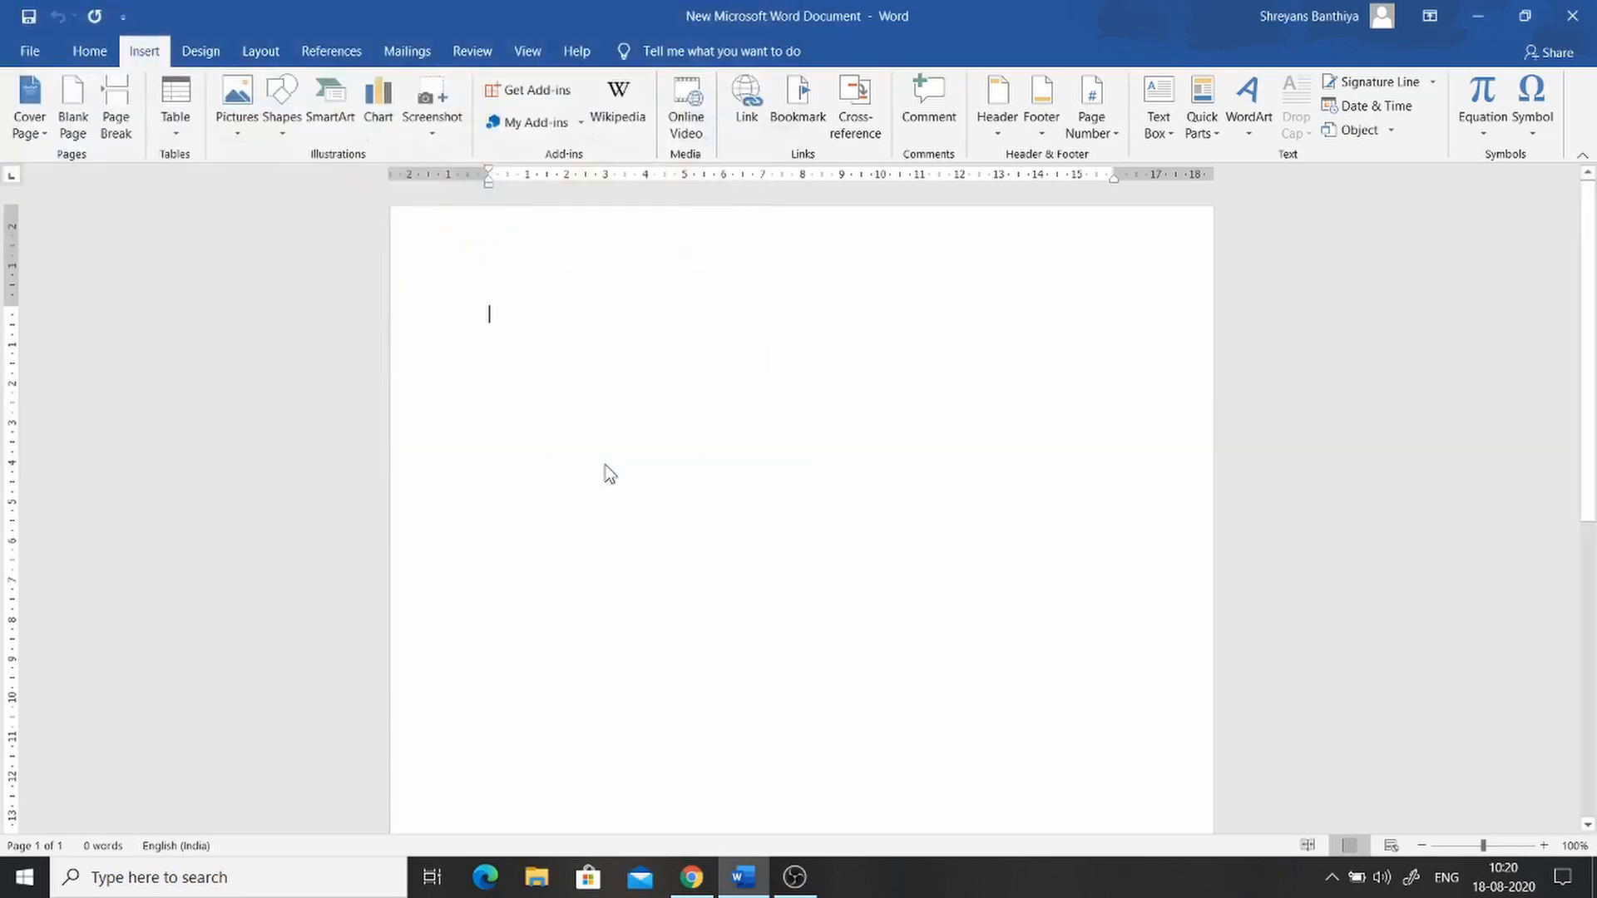
scroll(1075, 492, up, 3)
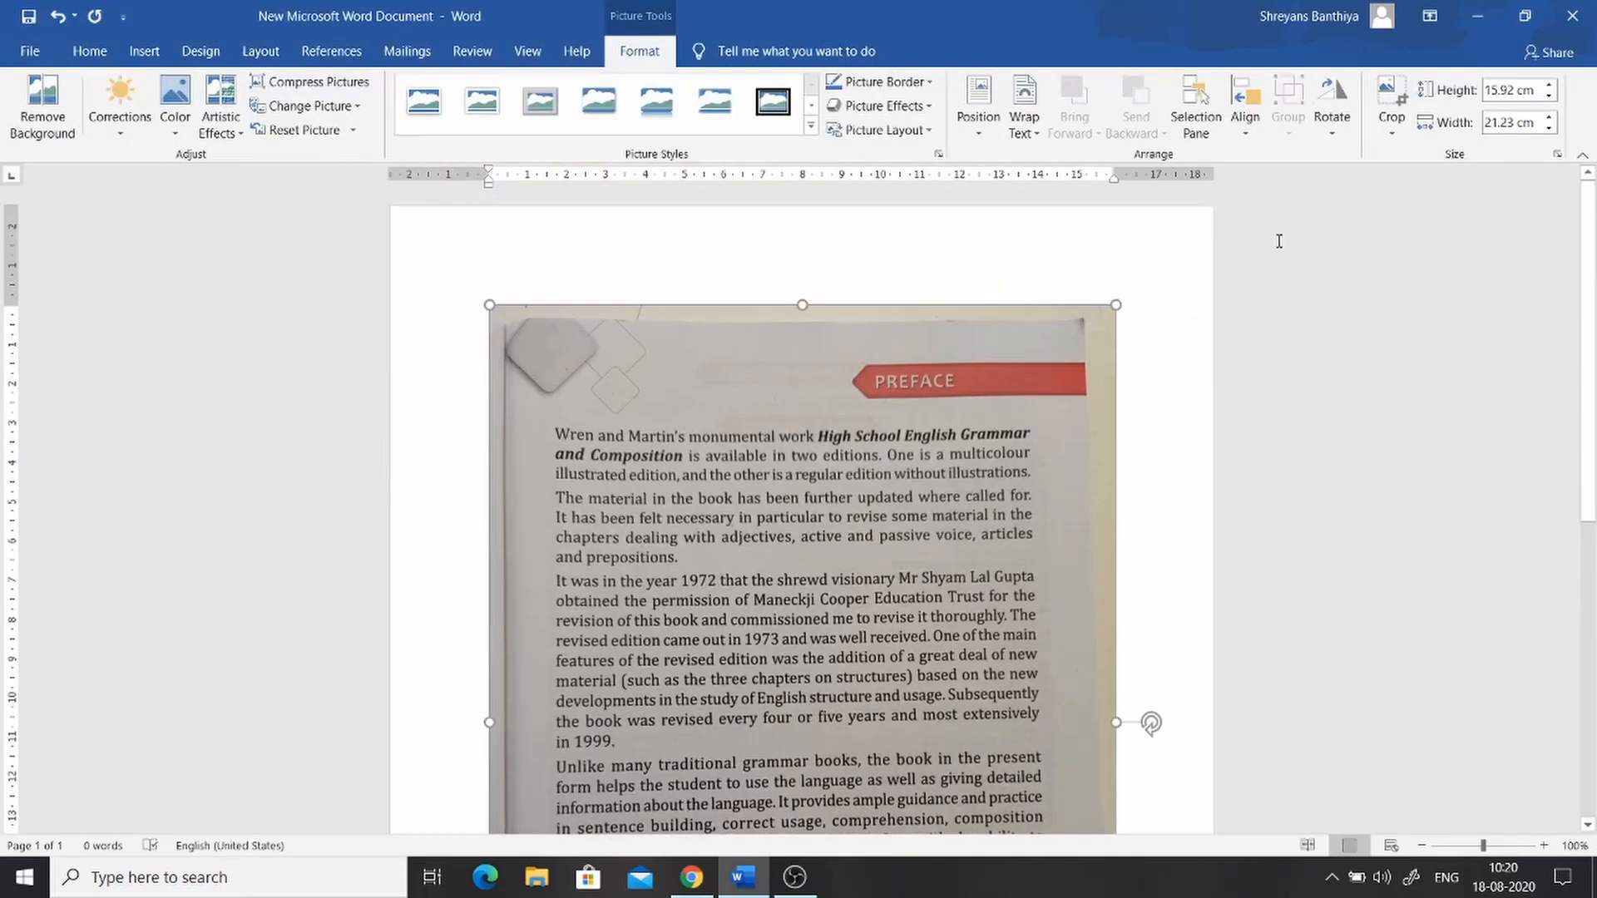
- Crop all four edges of the textbook picture close to the page text, leaving it about 13.7 by 17.7 cm
click(1387, 106)
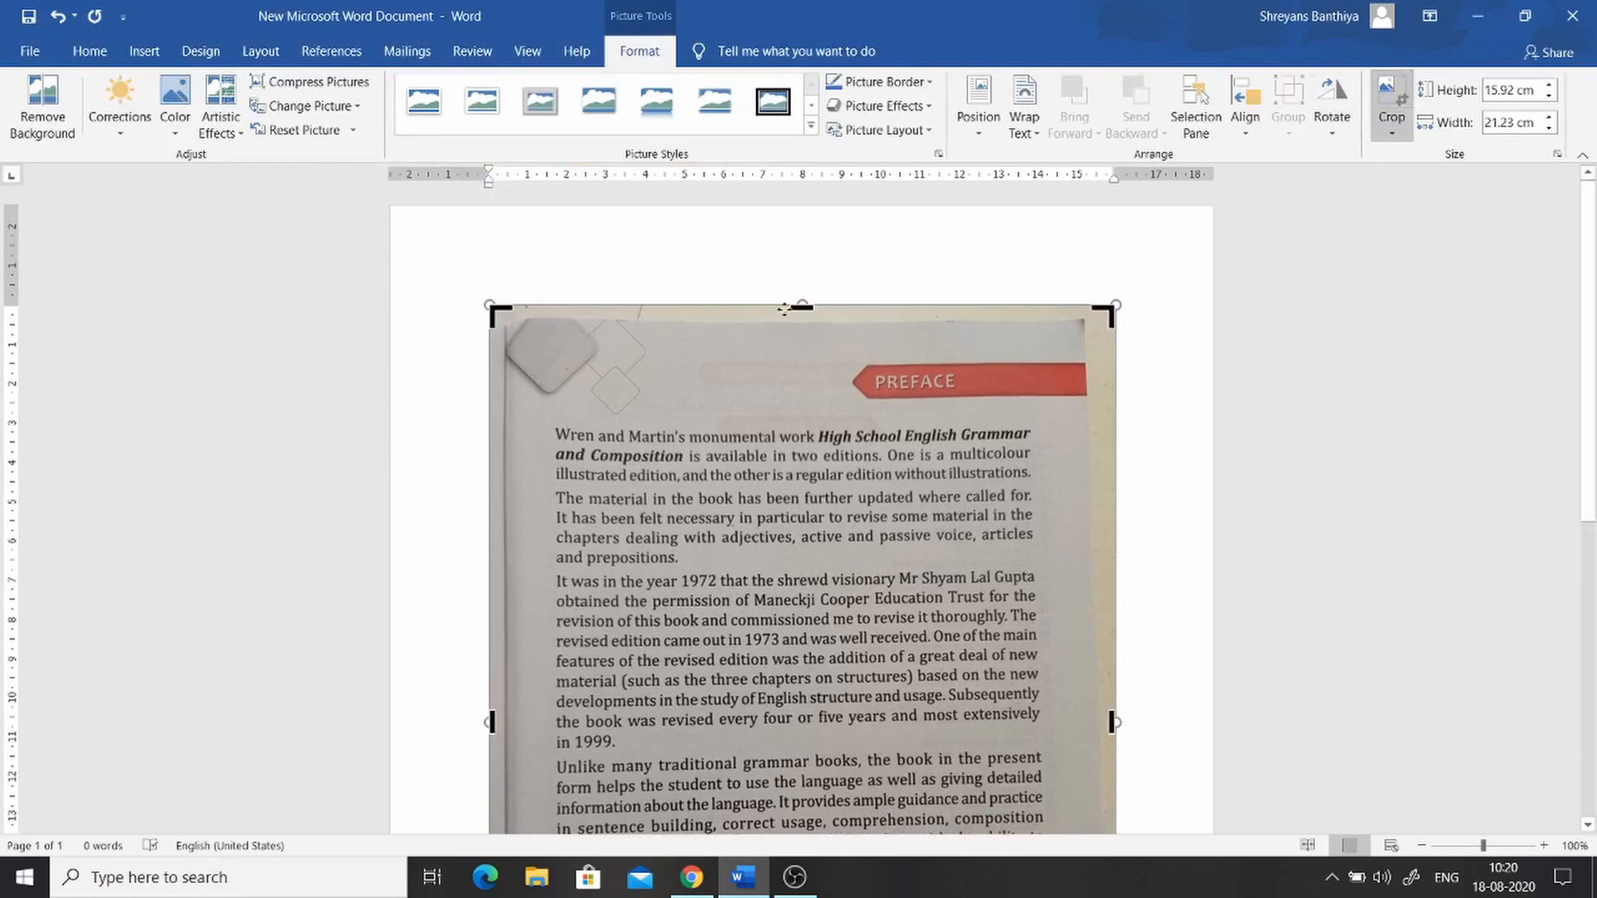
drag(800, 306, 796, 346)
drag(492, 703, 530, 701)
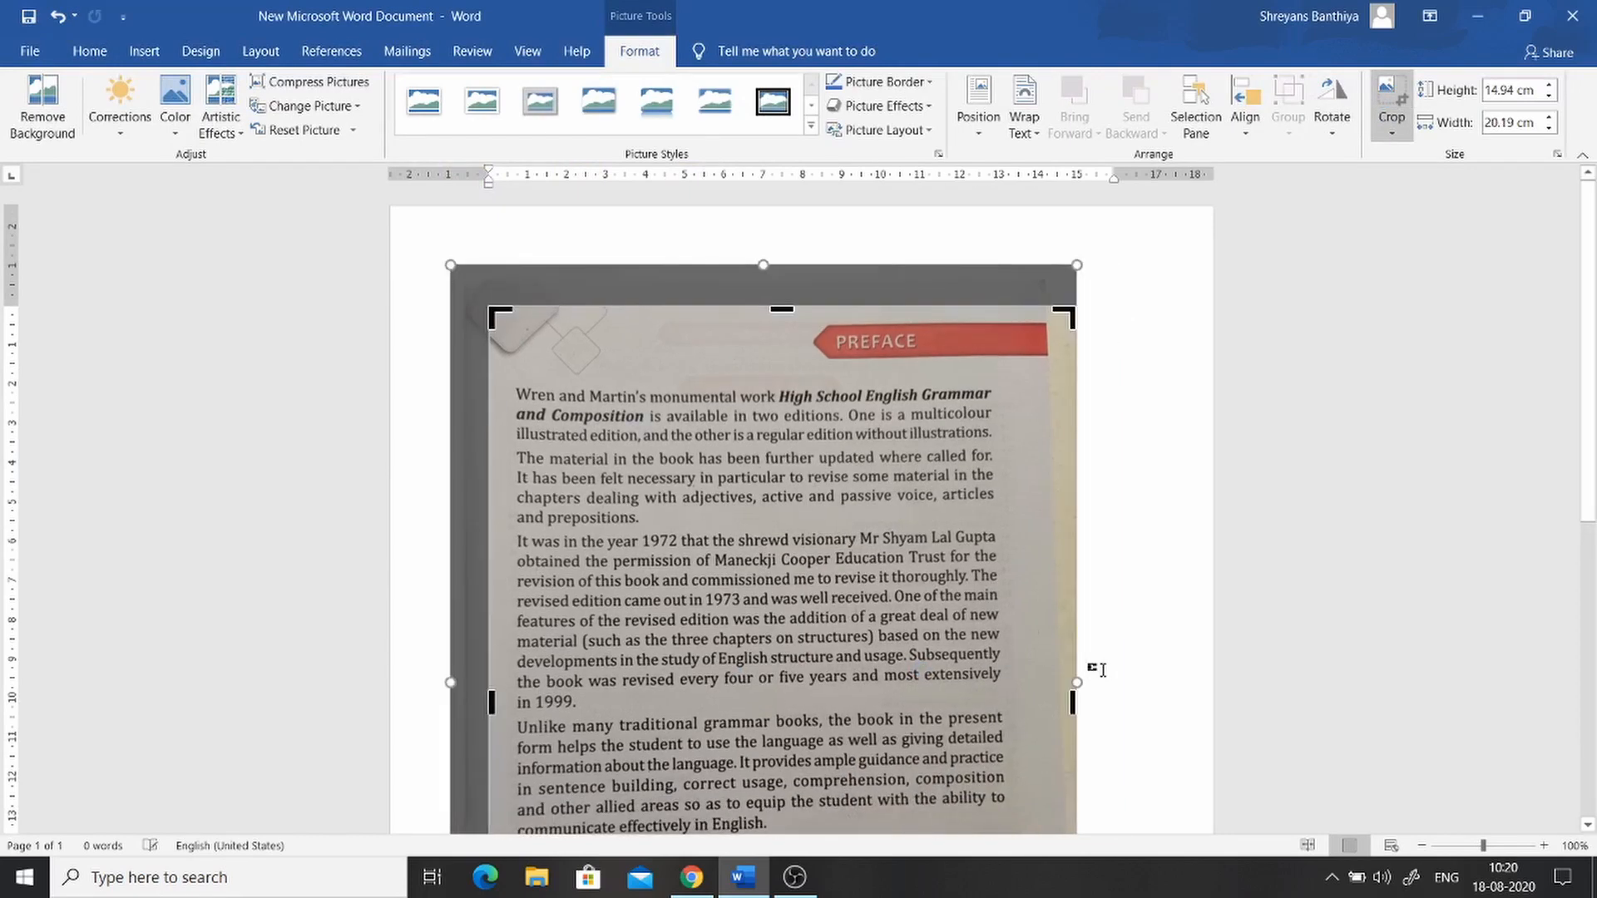
drag(1072, 703, 1026, 699)
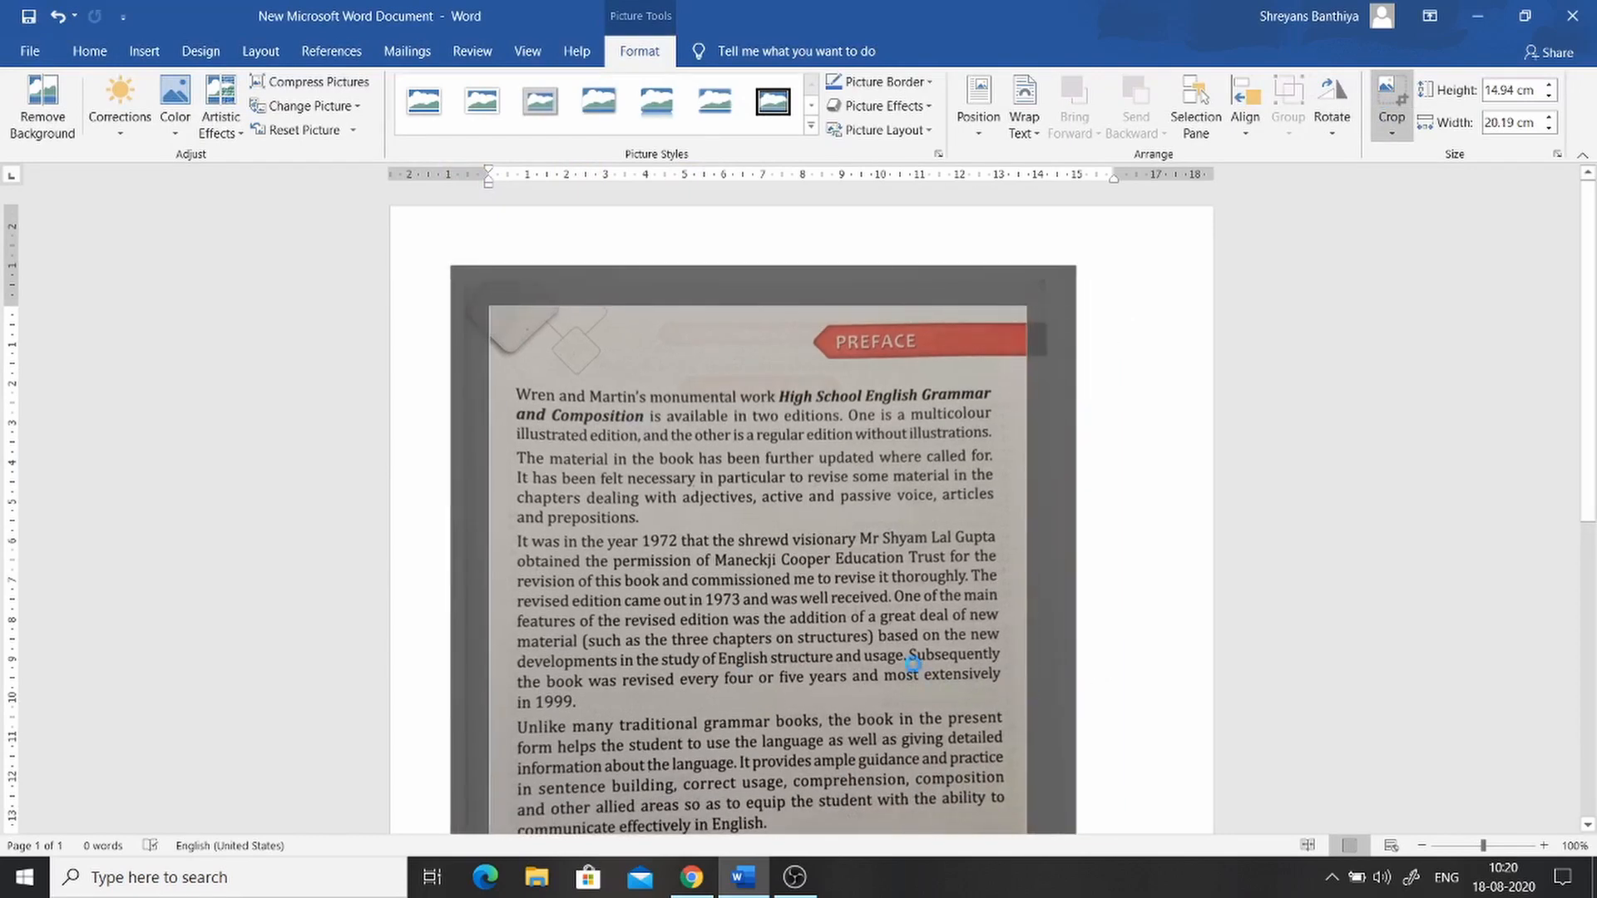
scroll(909, 663, down, 3)
scroll(909, 662, down, 3)
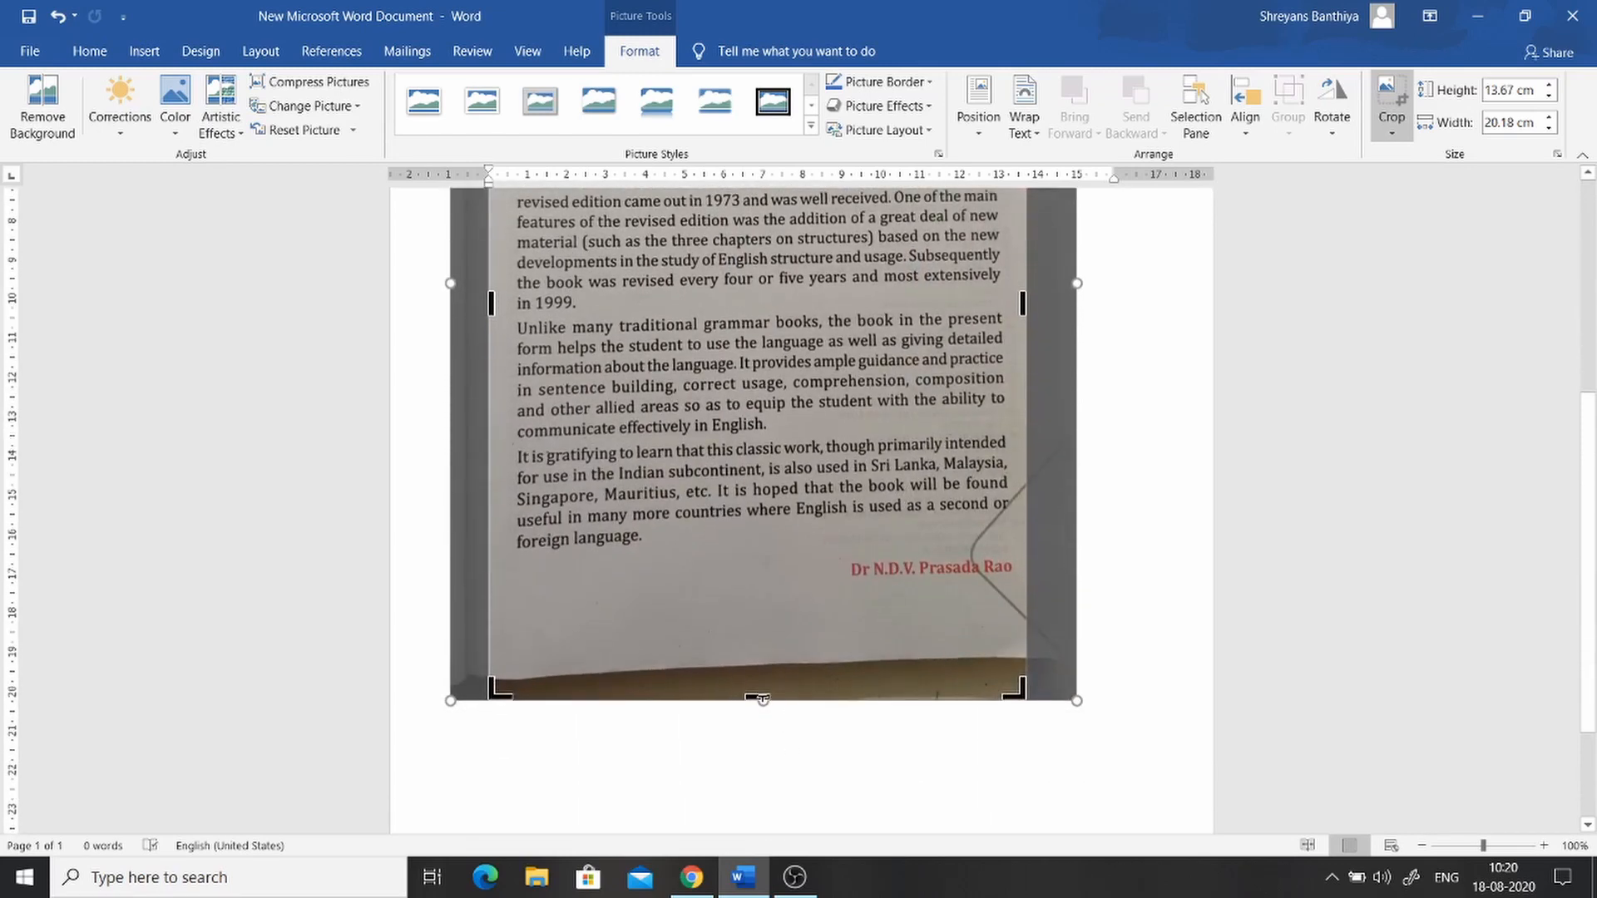
drag(762, 701, 757, 603)
click(1317, 532)
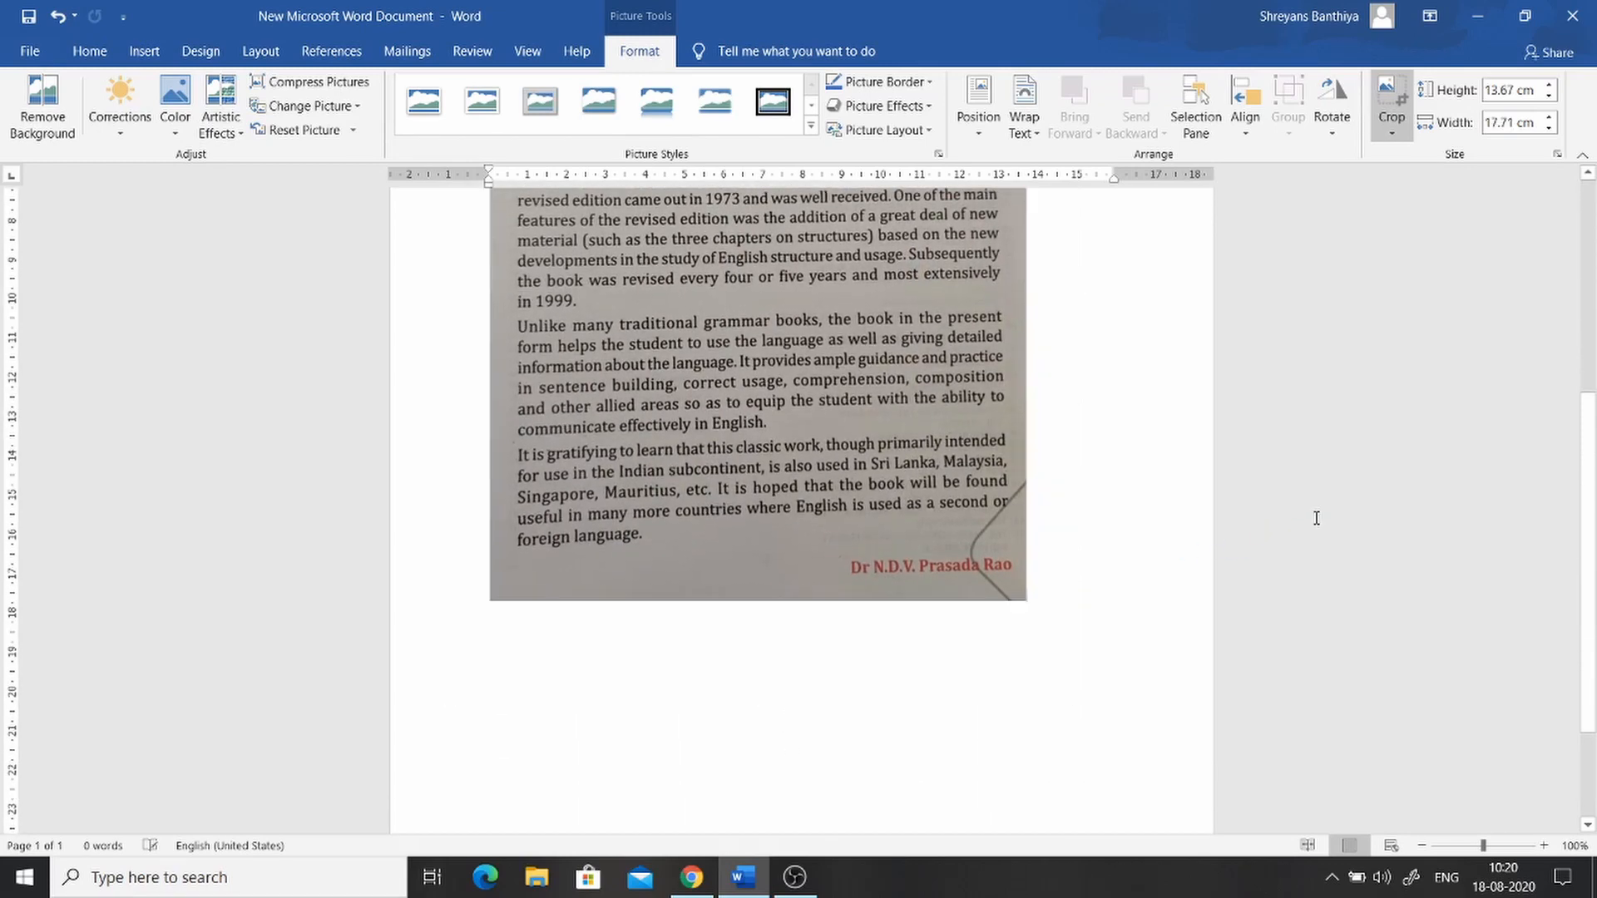
- Enlarge the cropped textbook picture proportionally to about 15.4 by 19.9 cm
click(980, 569)
drag(1025, 602, 1092, 647)
scroll(1092, 647, up, 8)
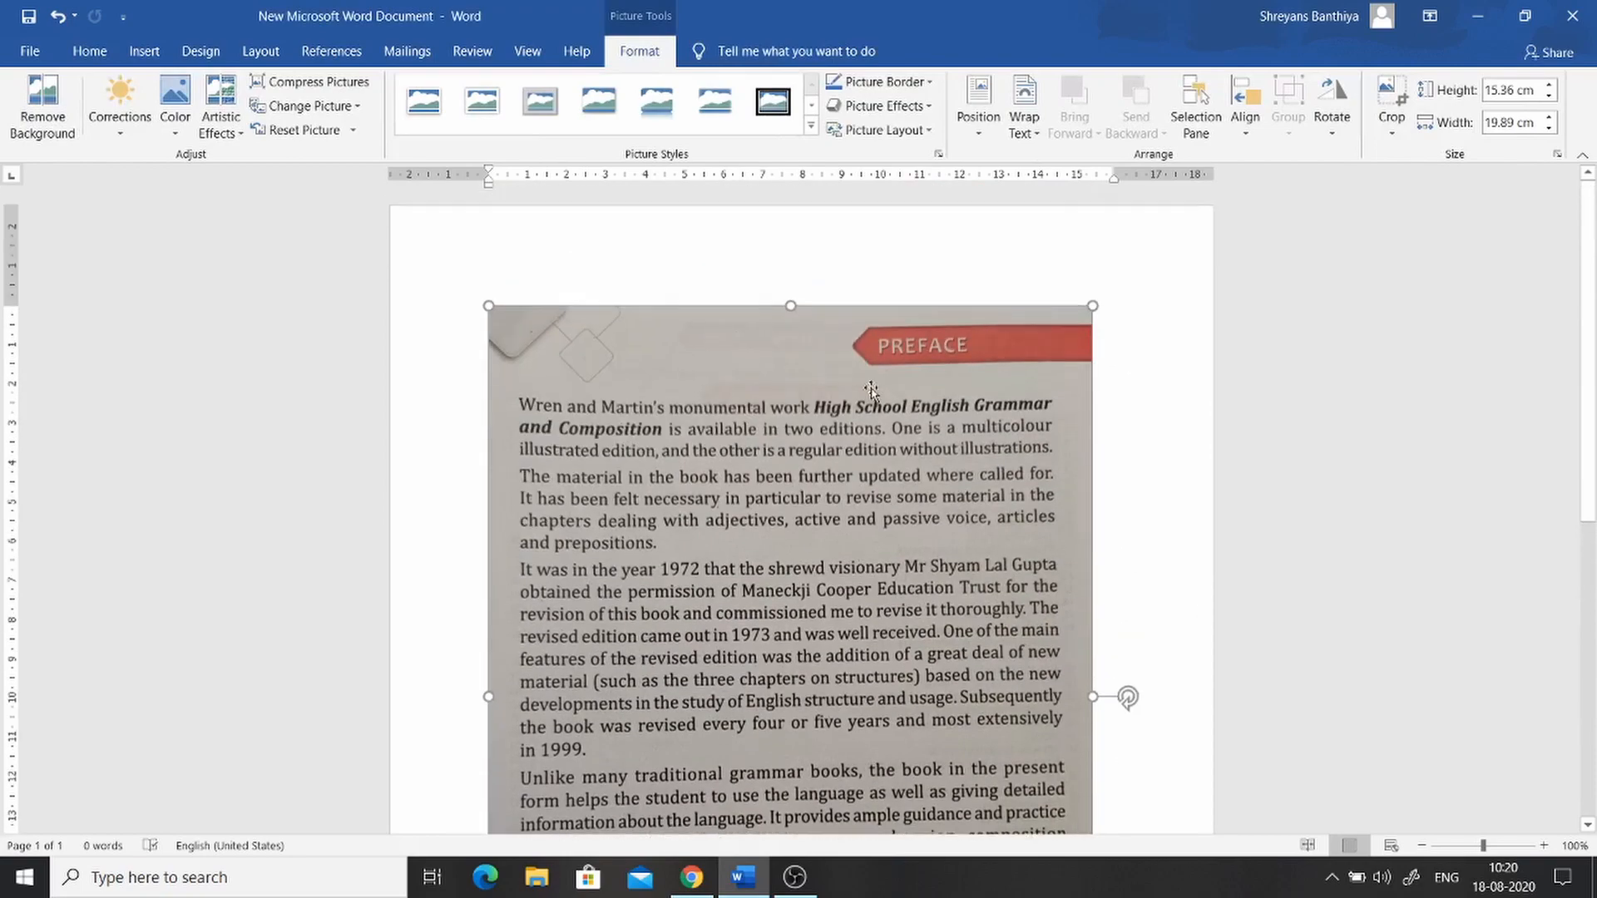
- Save the document to the Desktop as a PDF named Text Book Image to Text
click(34, 52)
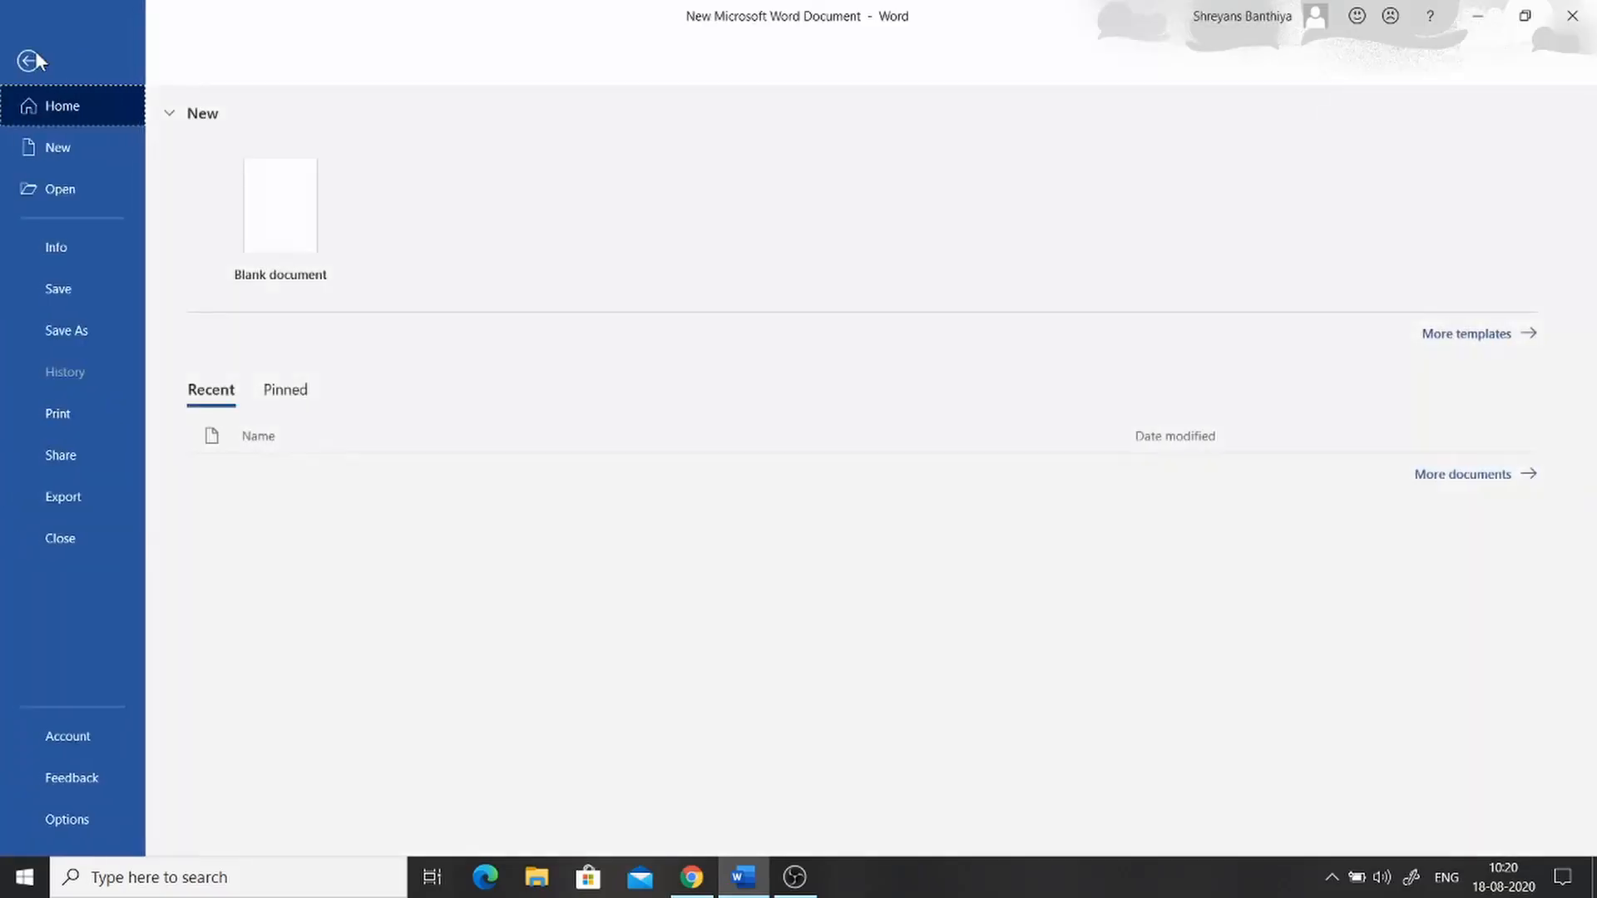
click(82, 331)
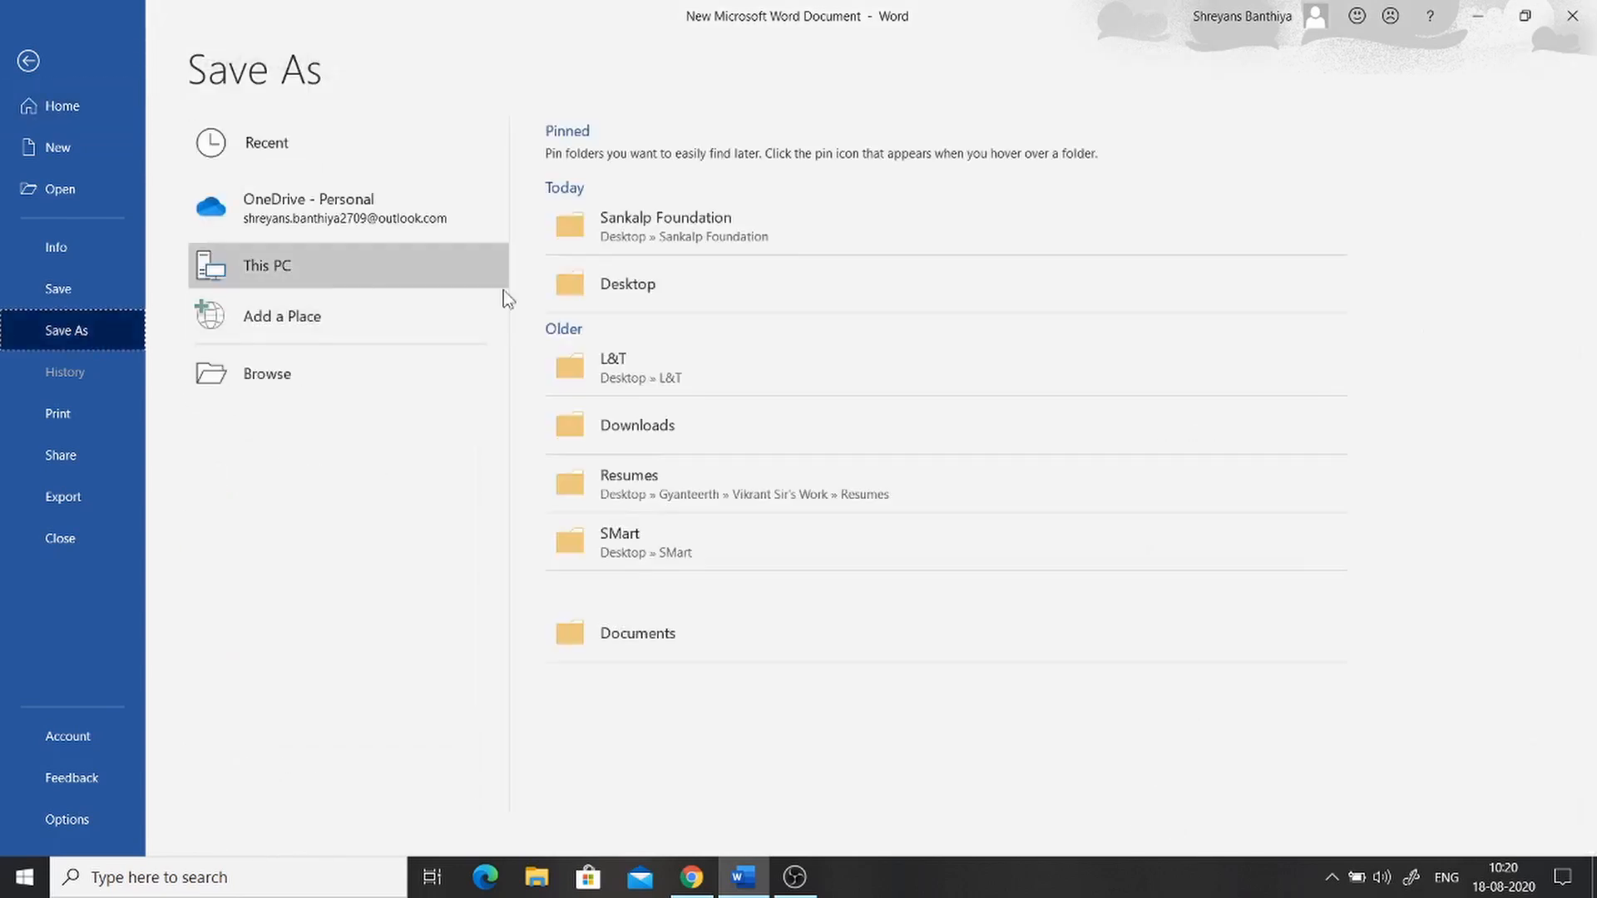
click(671, 278)
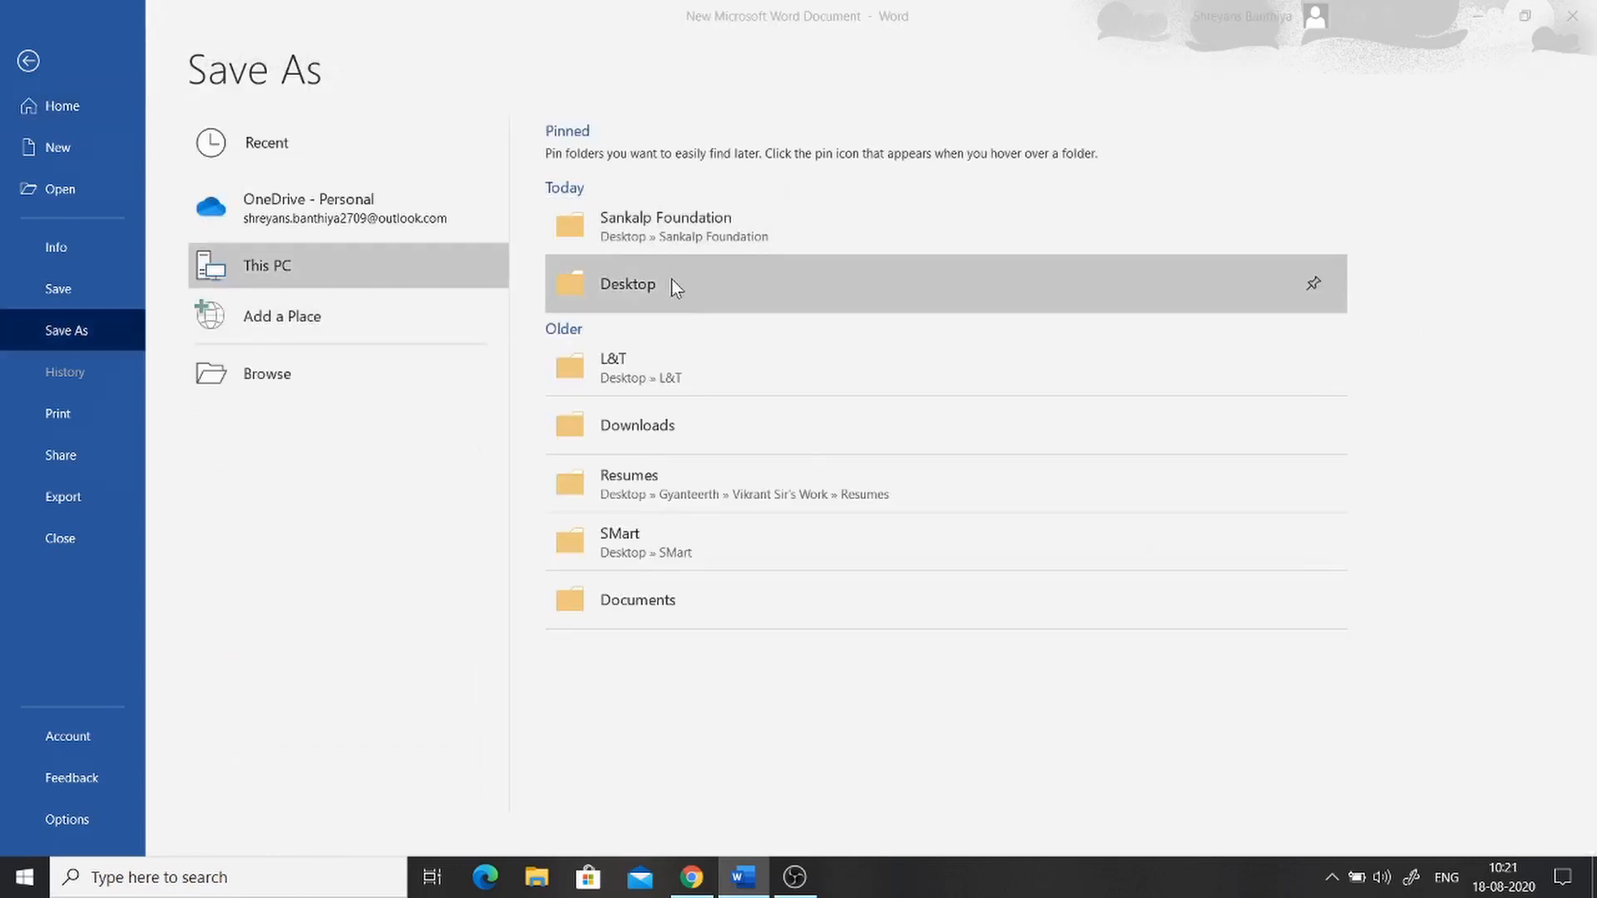
click(596, 378)
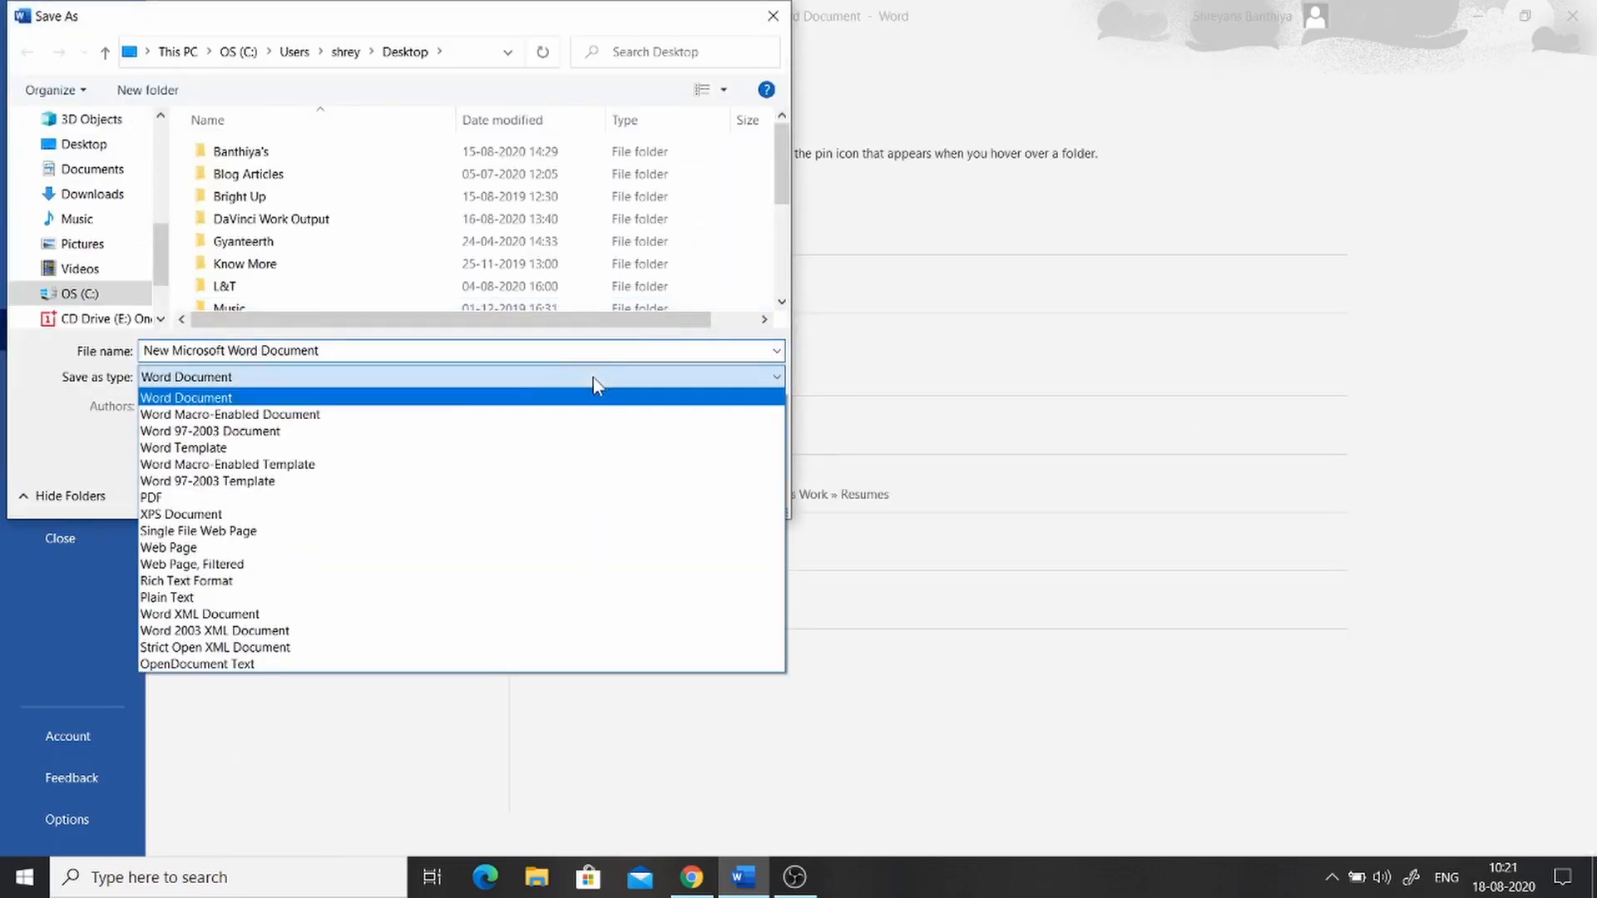
click(366, 501)
click(379, 348)
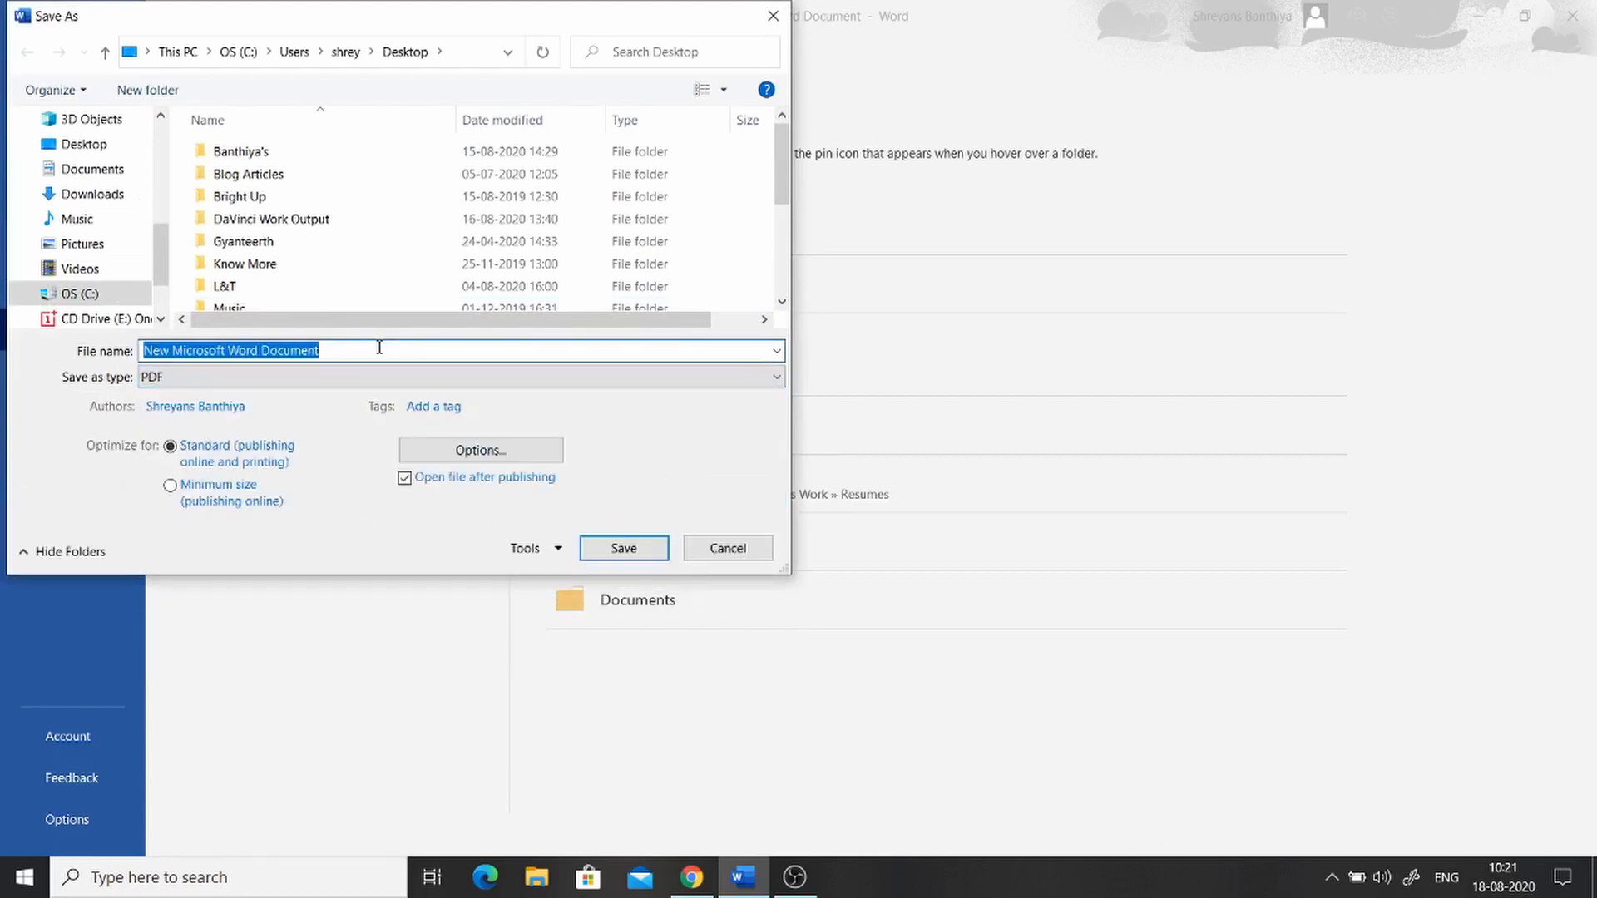
text(Text Book Image to )
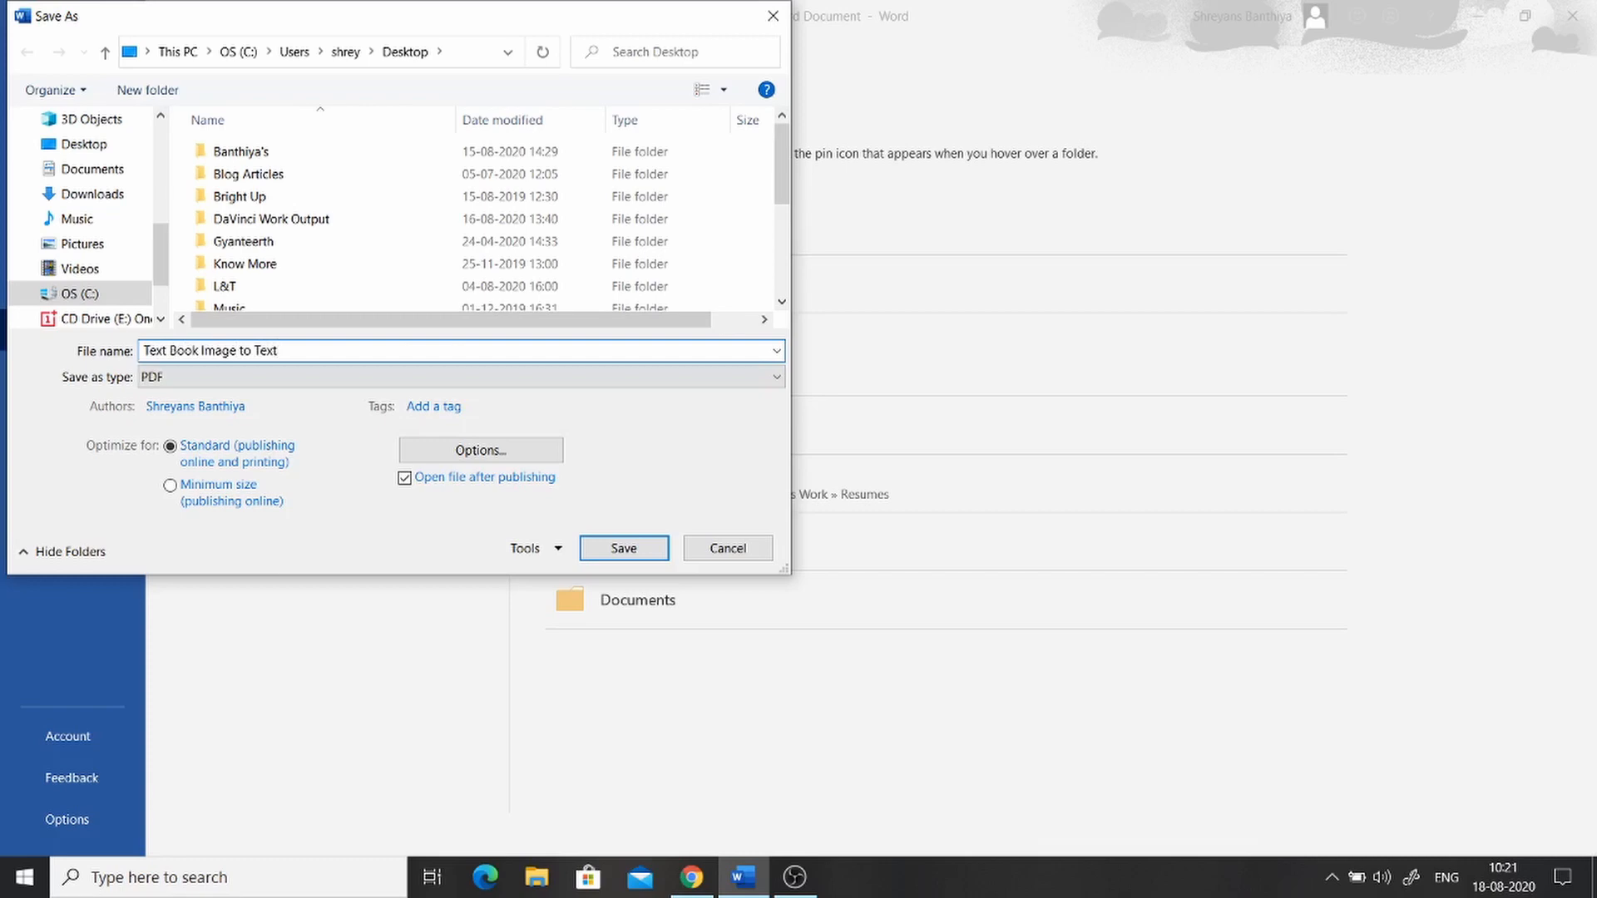
text(Text)
click(657, 547)
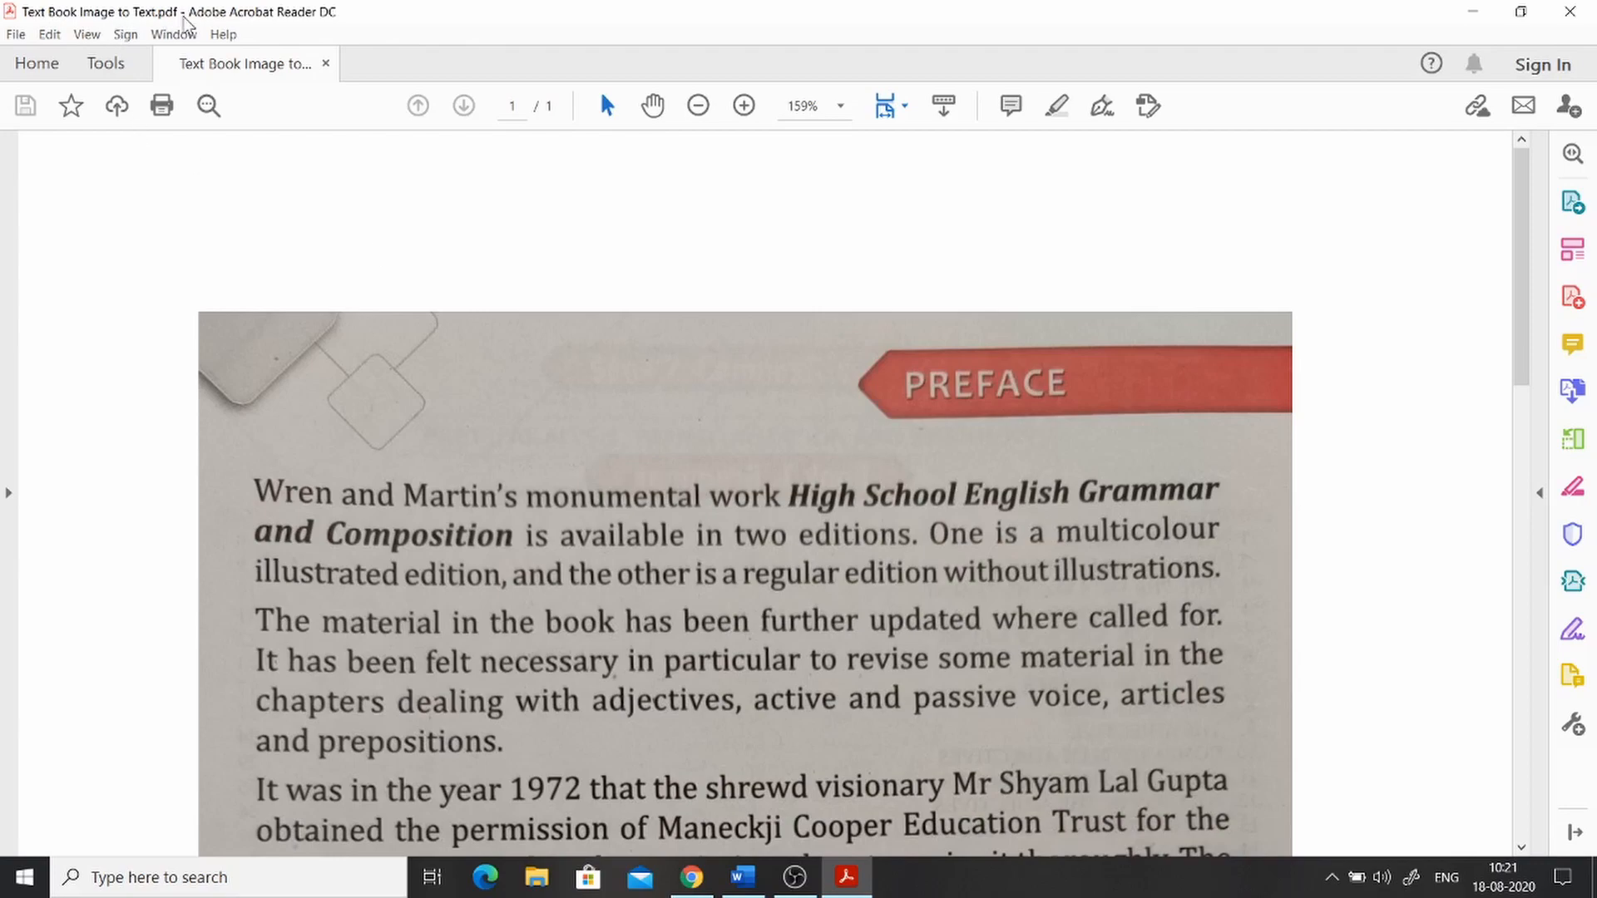
- Look through the preface page in the saved PDF and close the PDF viewer
scroll(1349, 520, down, 5)
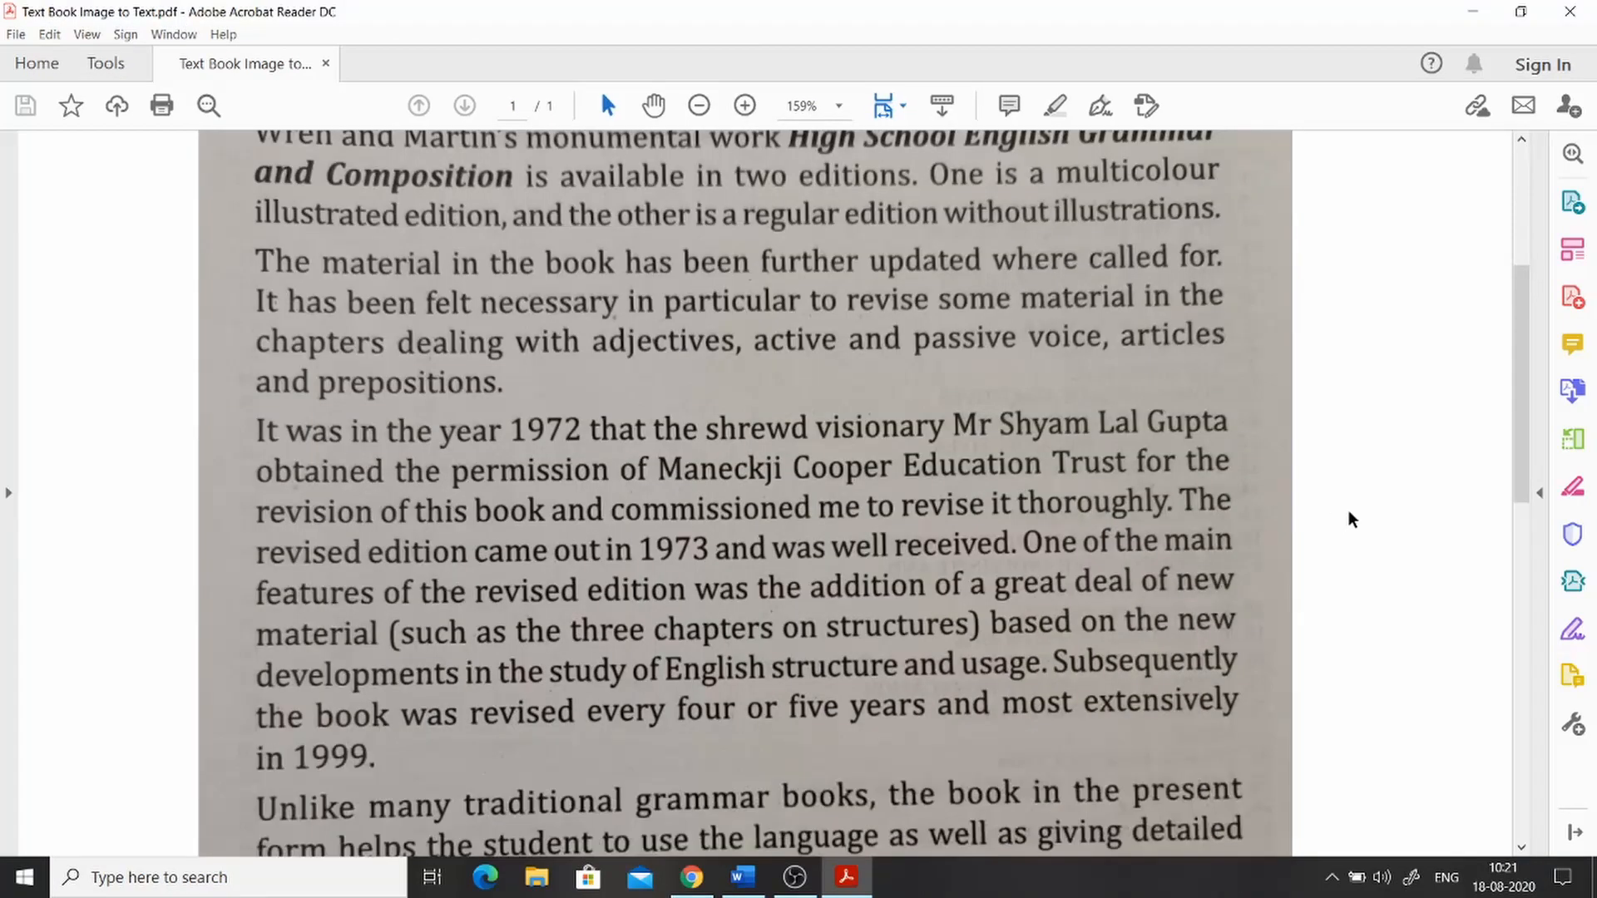
scroll(1349, 520, down, 2)
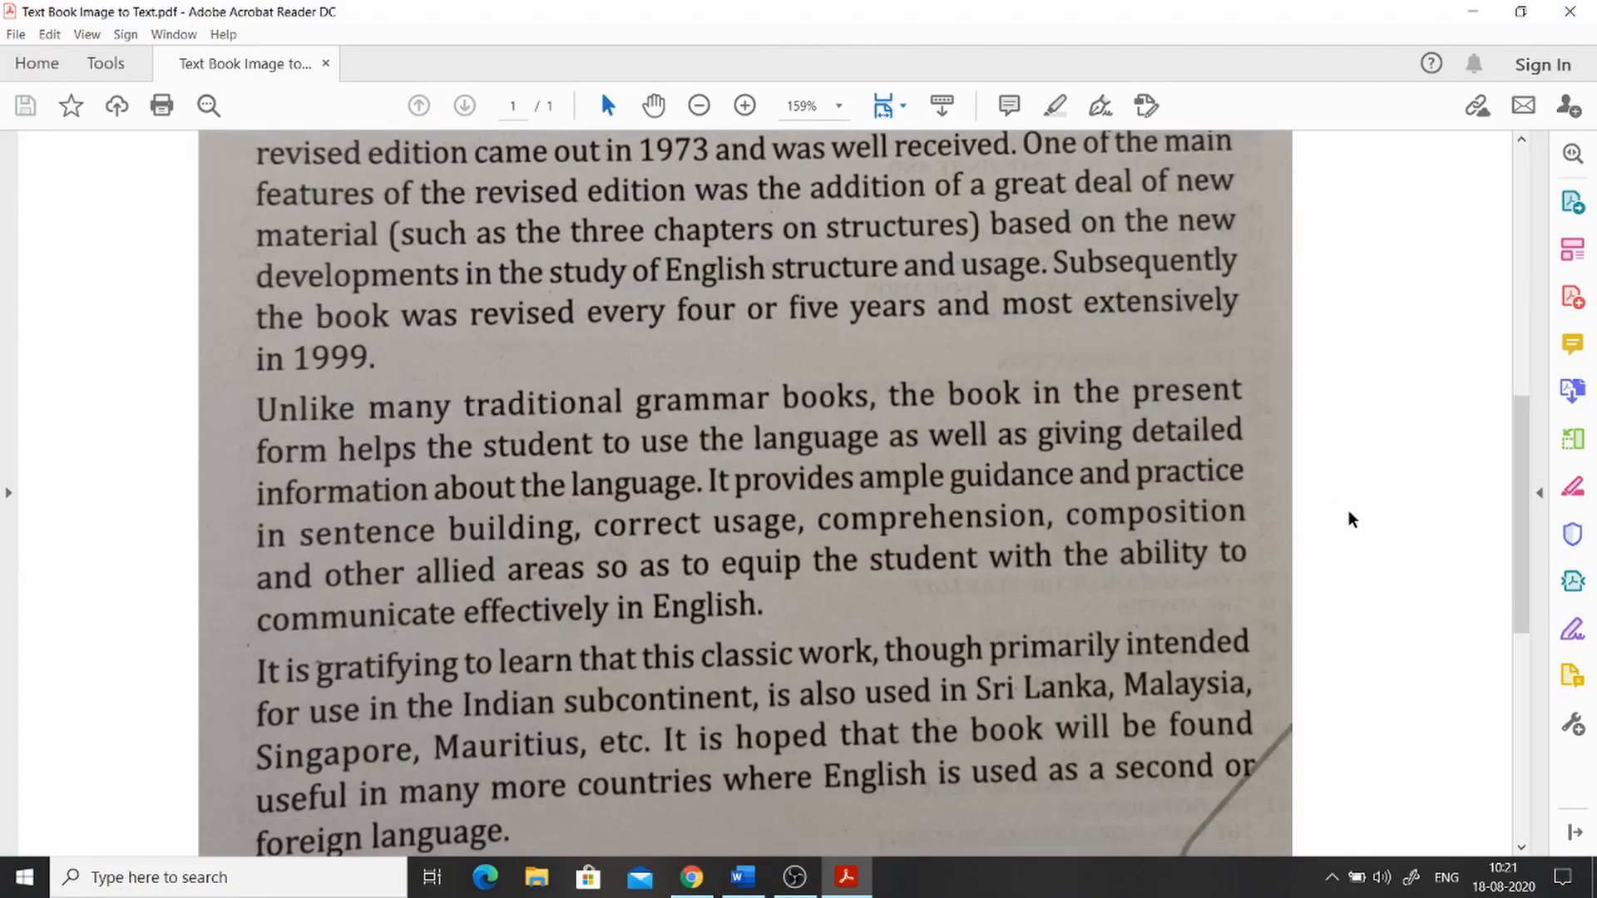
click(1572, 13)
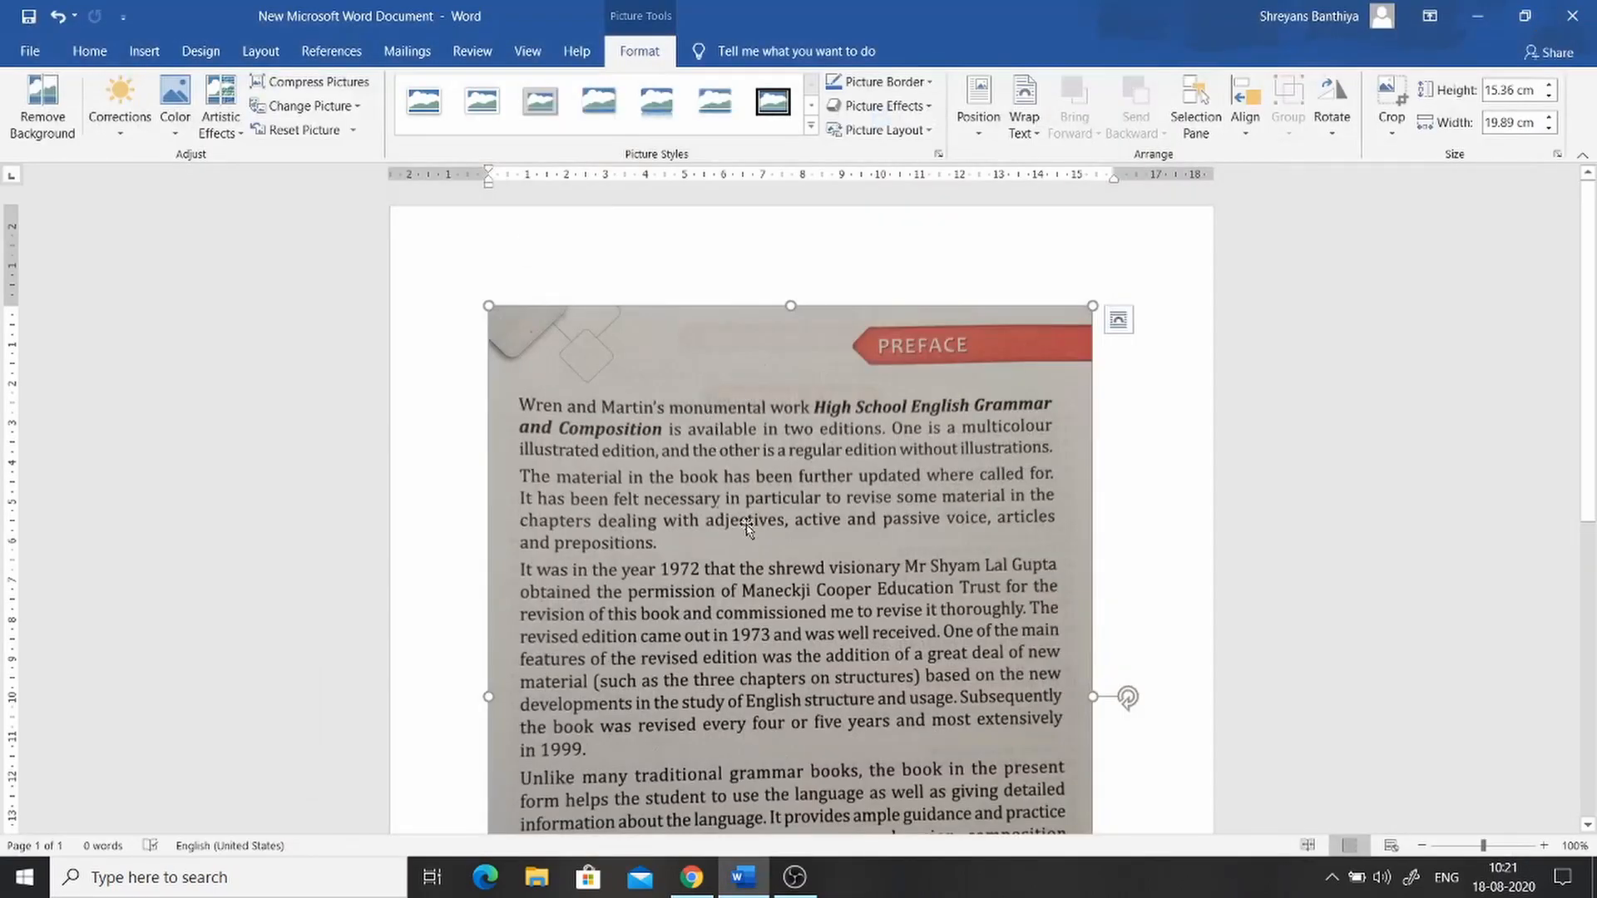
- Delete the textbook picture and open the Text Book Image to Text PDF from the Desktop, converting it to an editable document
key(Delete)
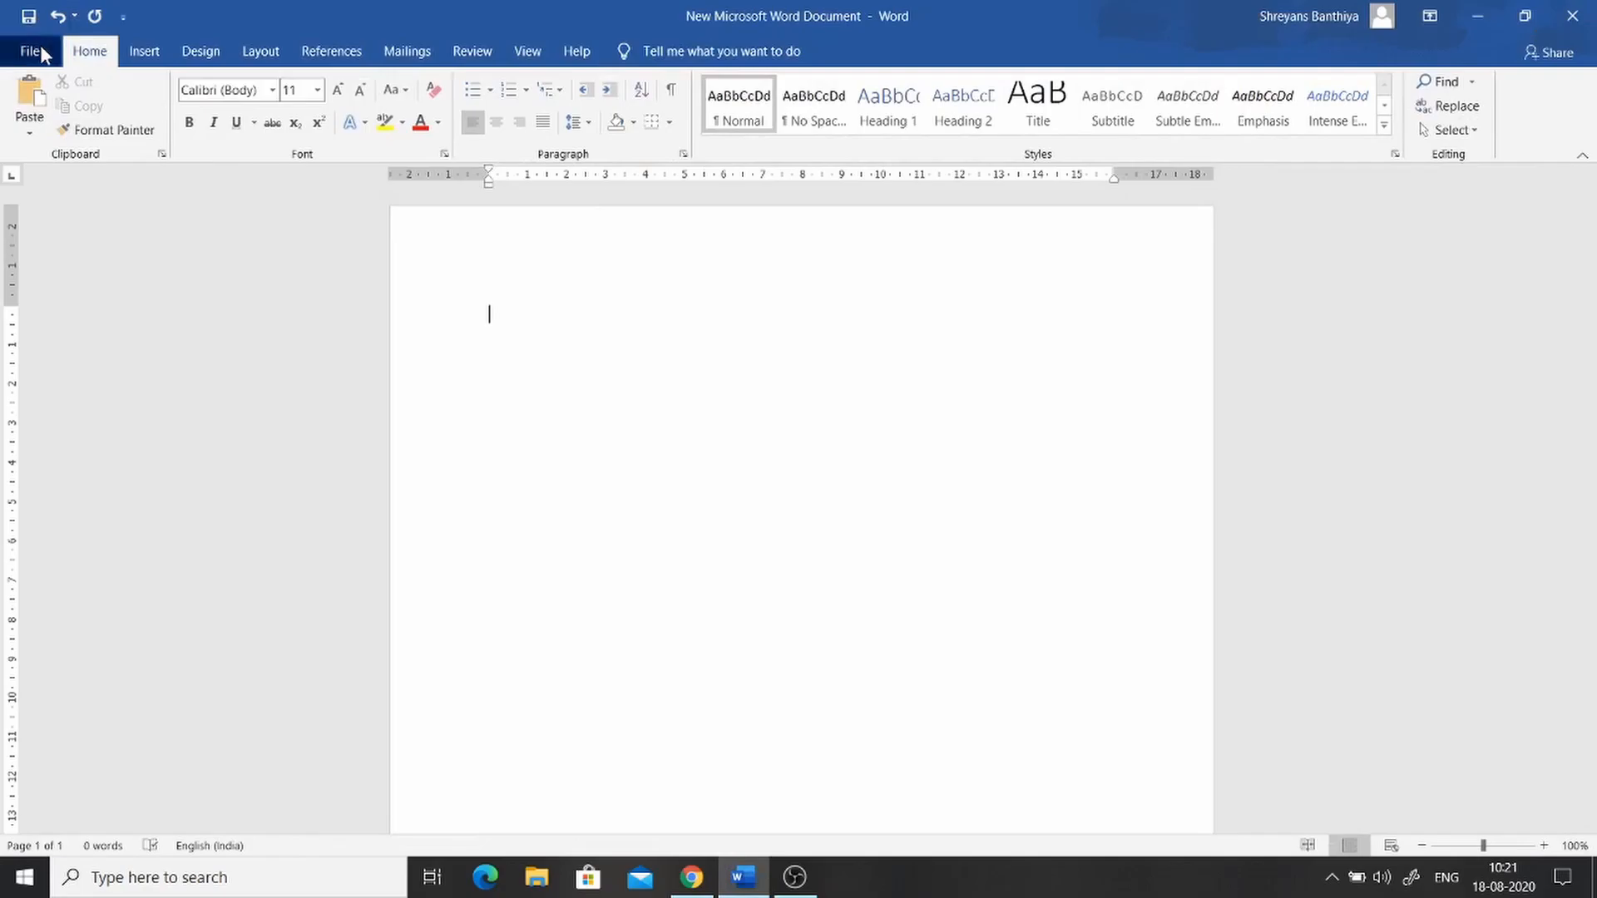
click(34, 52)
click(67, 194)
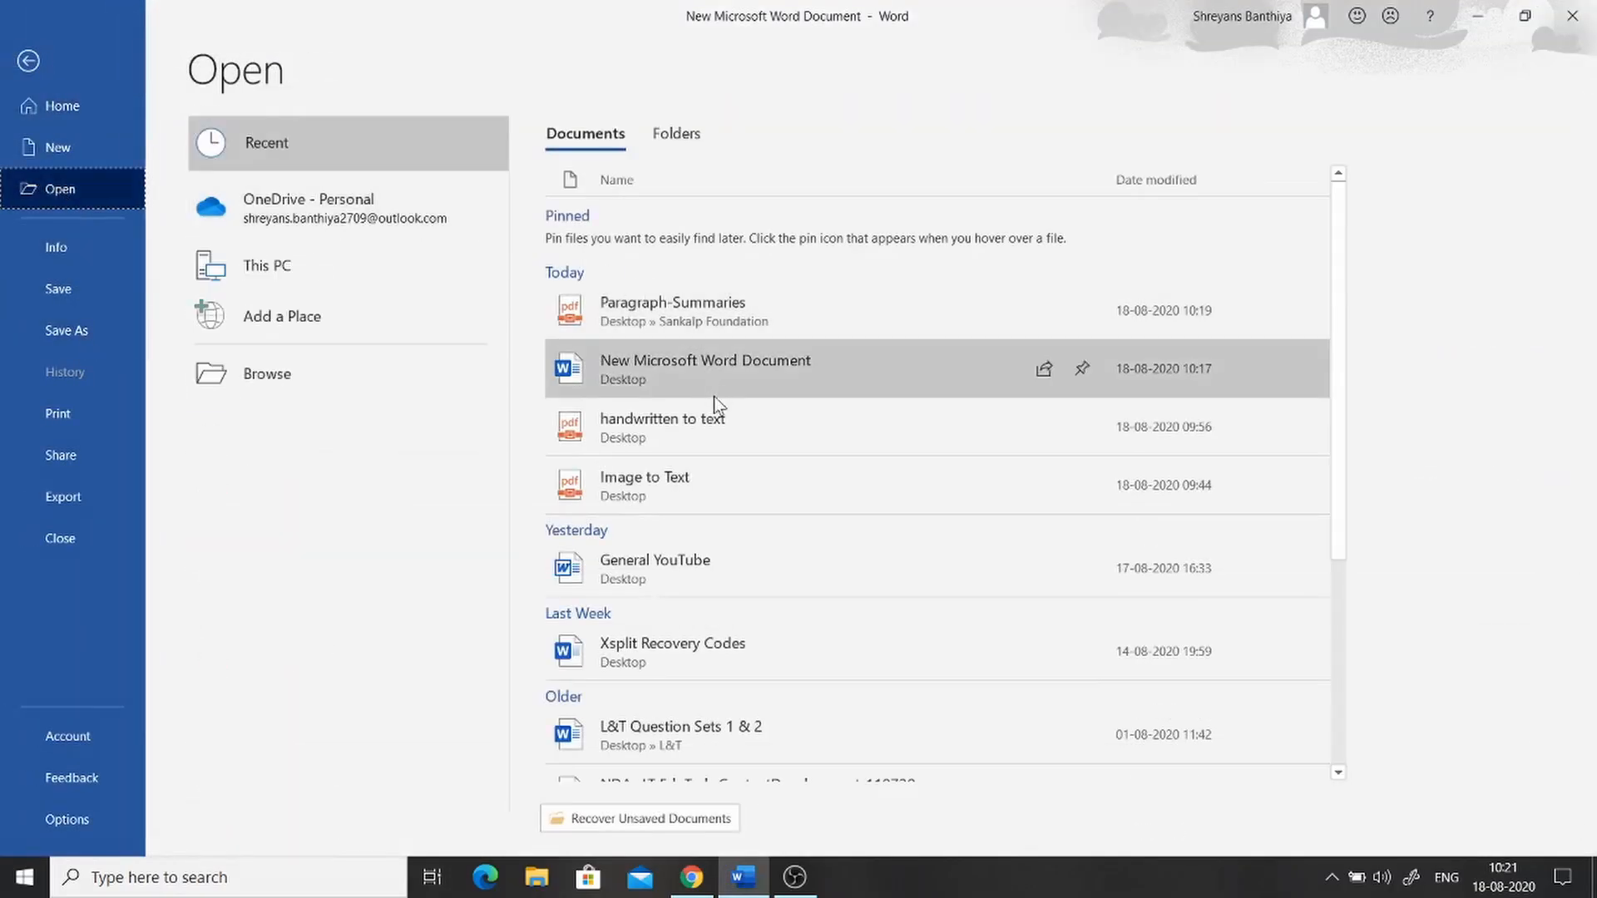
click(263, 277)
scroll(791, 499, down, 3)
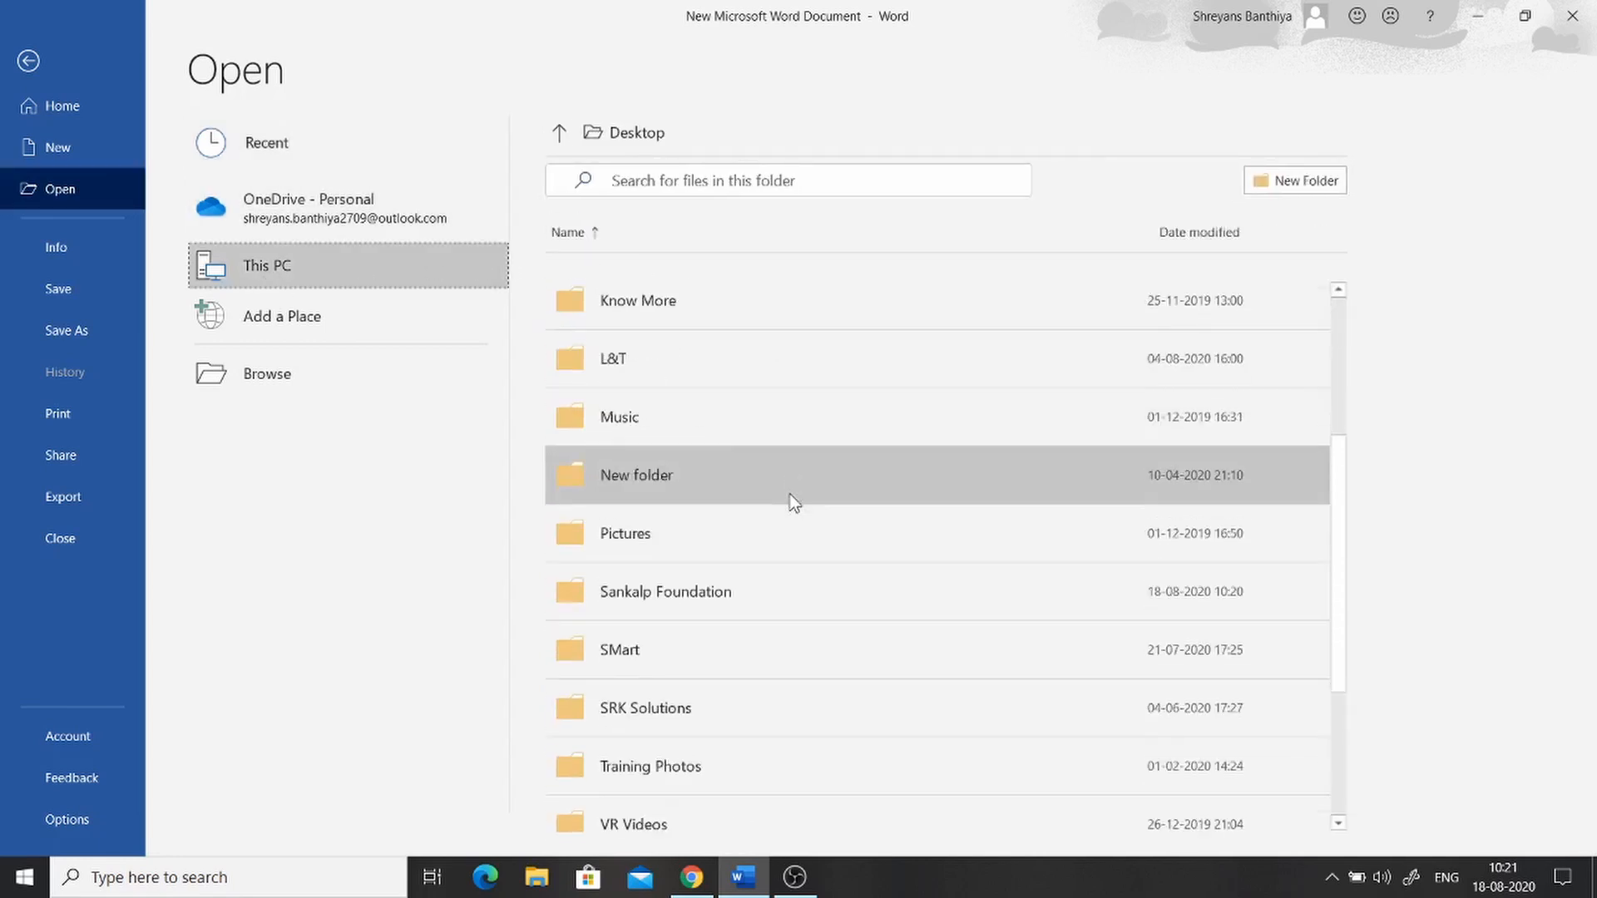
scroll(792, 501, down, 3)
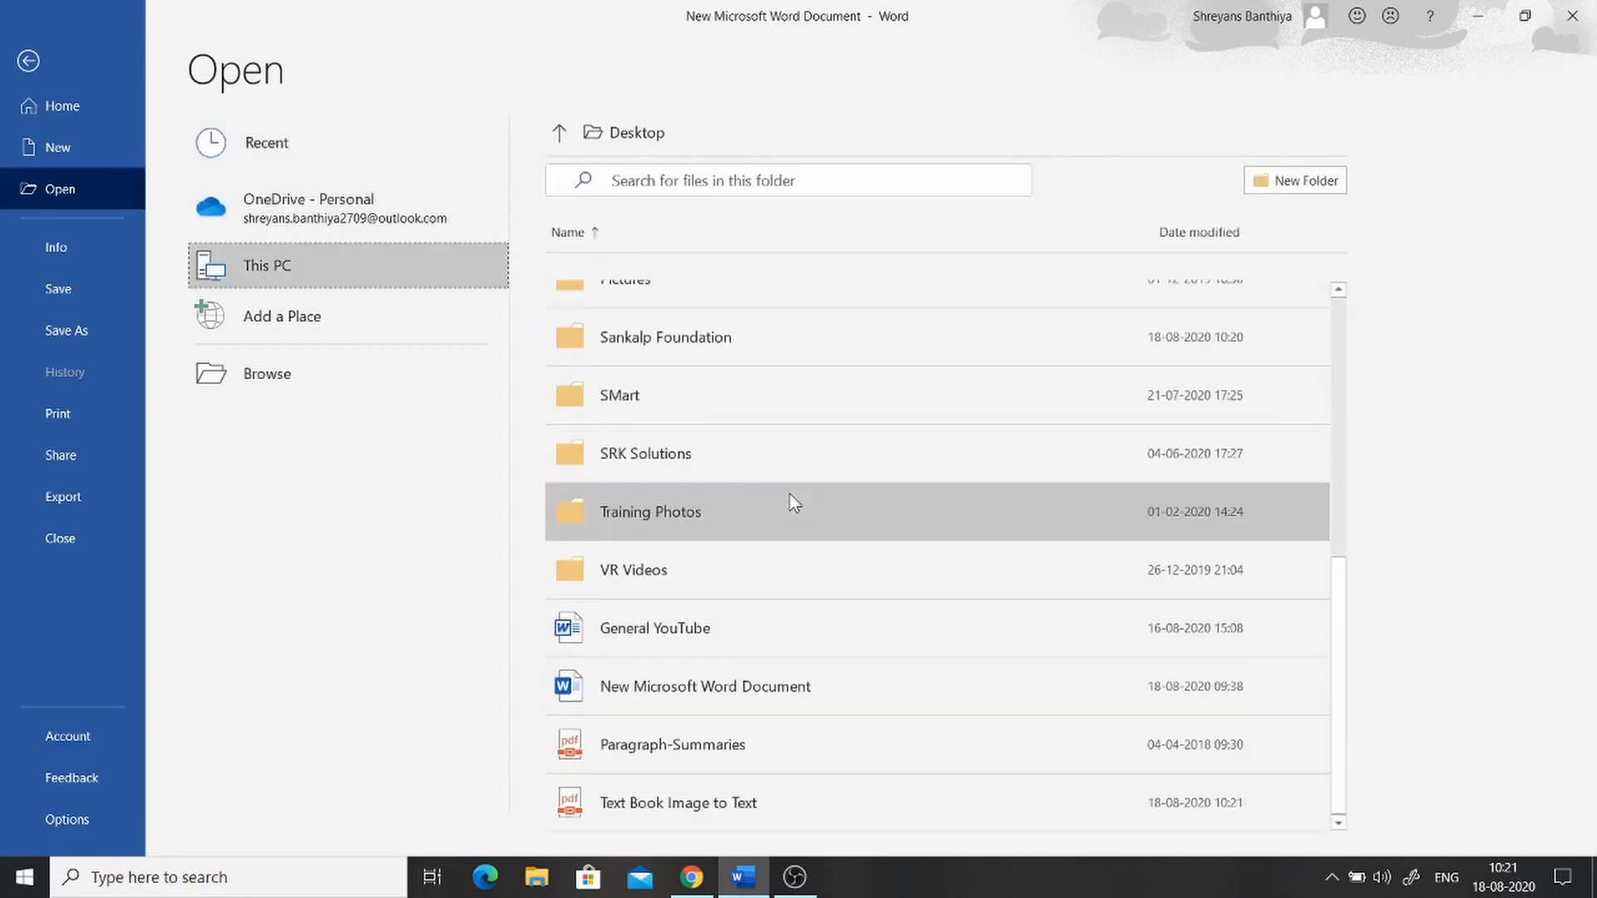
click(738, 811)
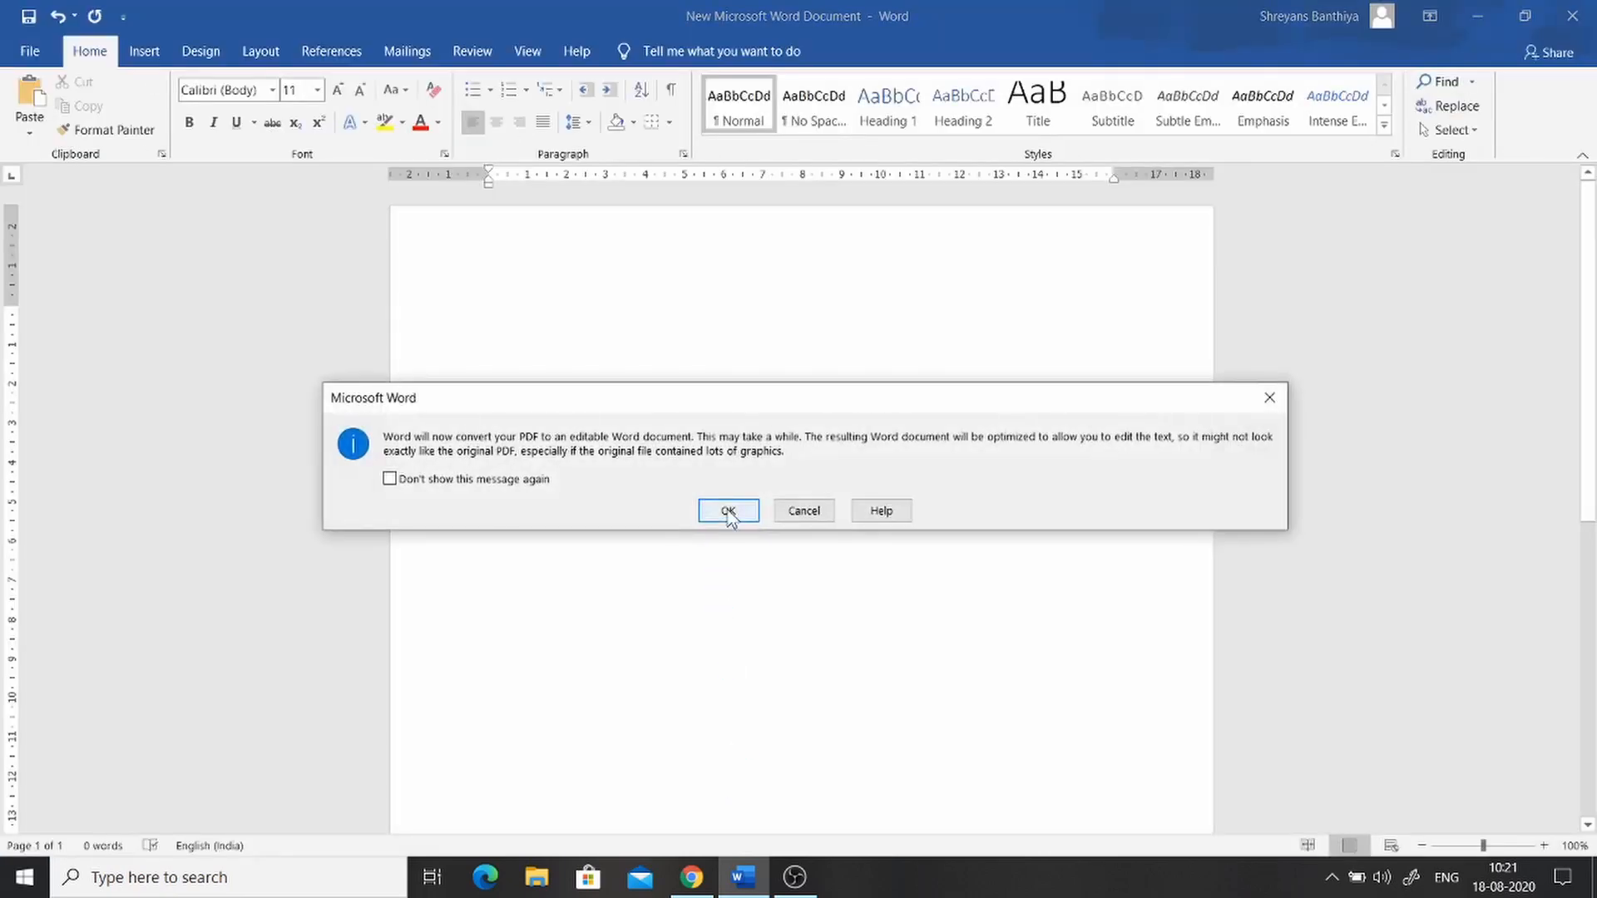
click(730, 513)
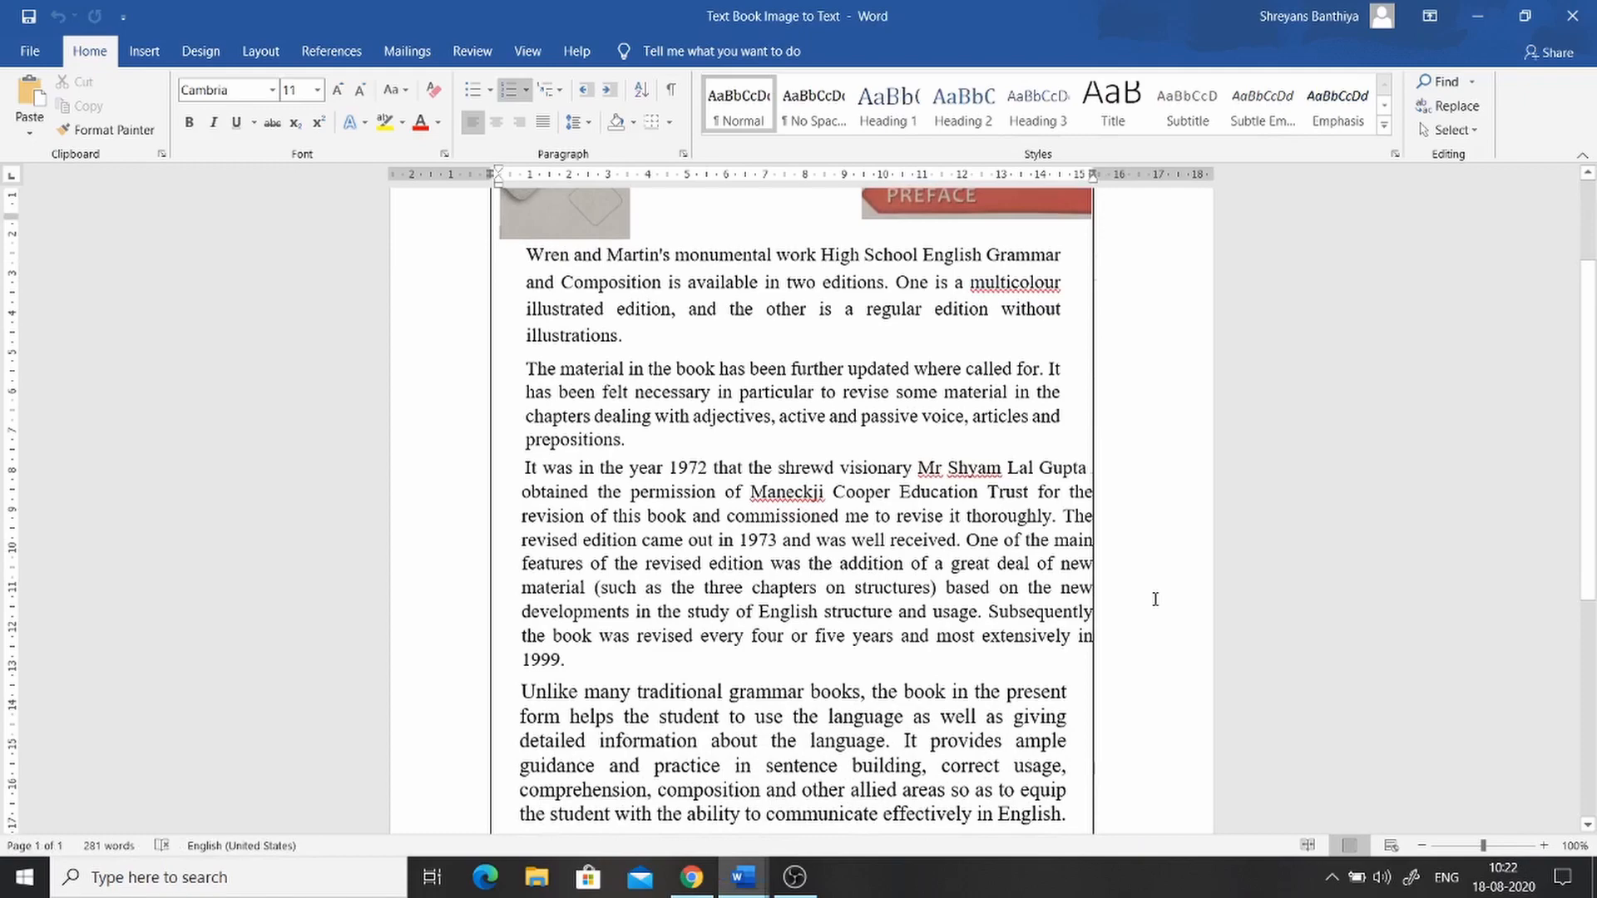
- Delete the heading graphics with the PREFACE banner above the converted text
scroll(1155, 599, down, 3)
scroll(1155, 598, up, 4)
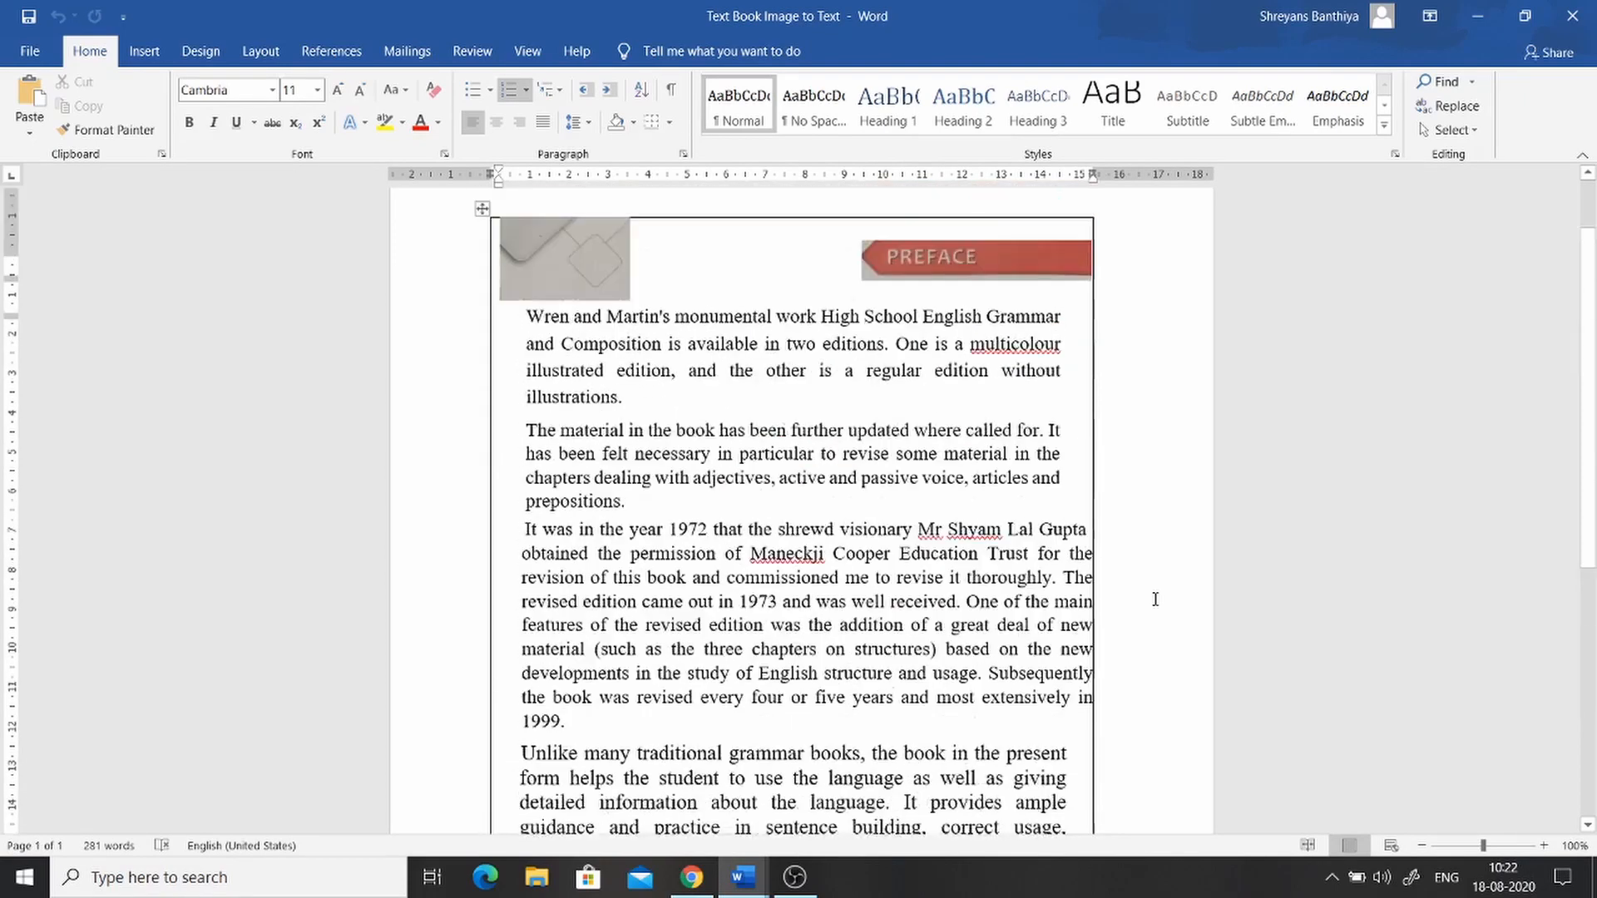
scroll(1155, 599, up, 1)
click(926, 356)
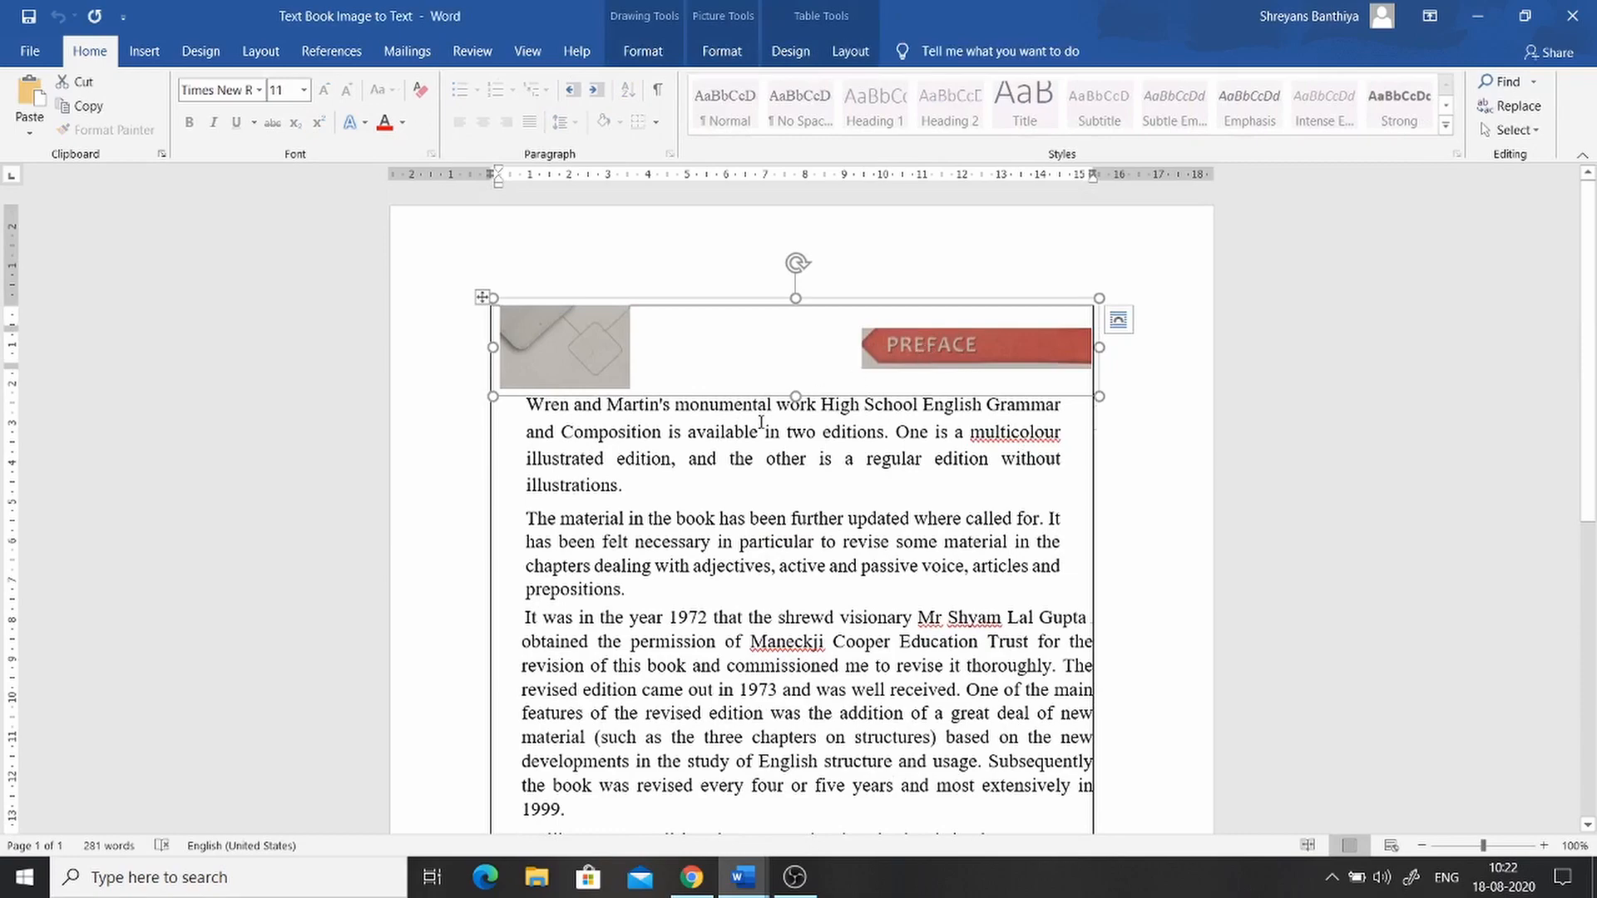
scroll(705, 484, down, 2)
scroll(705, 484, up, 2)
key(Delete)
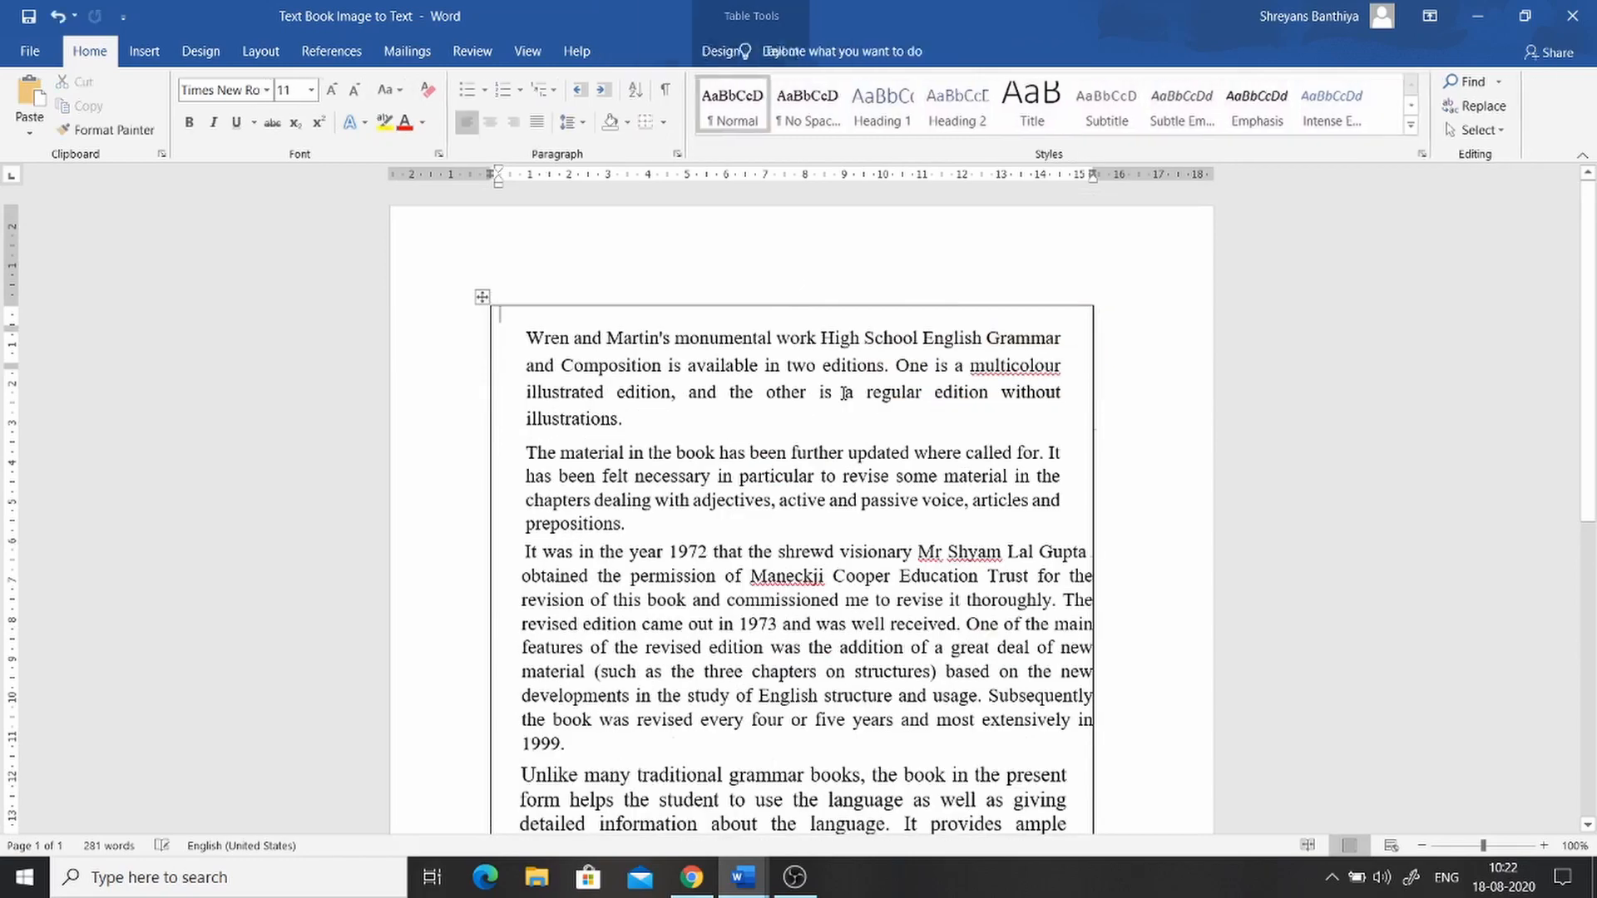
- Check the converted preface paragraphs for recognition errors, including the last sentence ending in "foreign language"
scroll(877, 426, down, 6)
scroll(877, 427, up, 3)
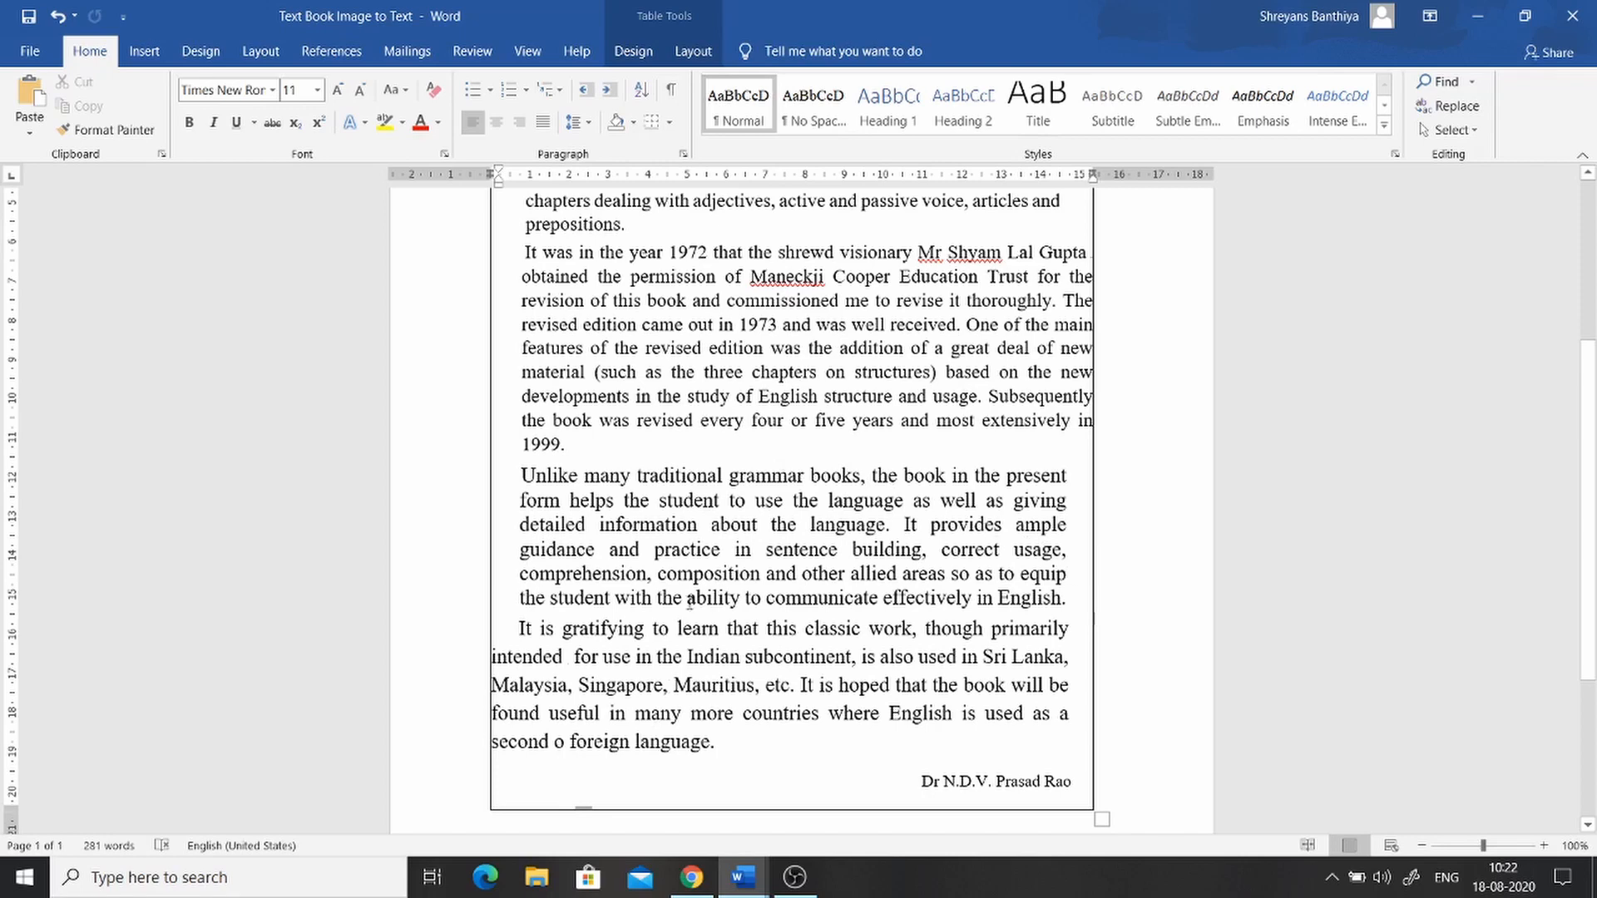
click(566, 743)
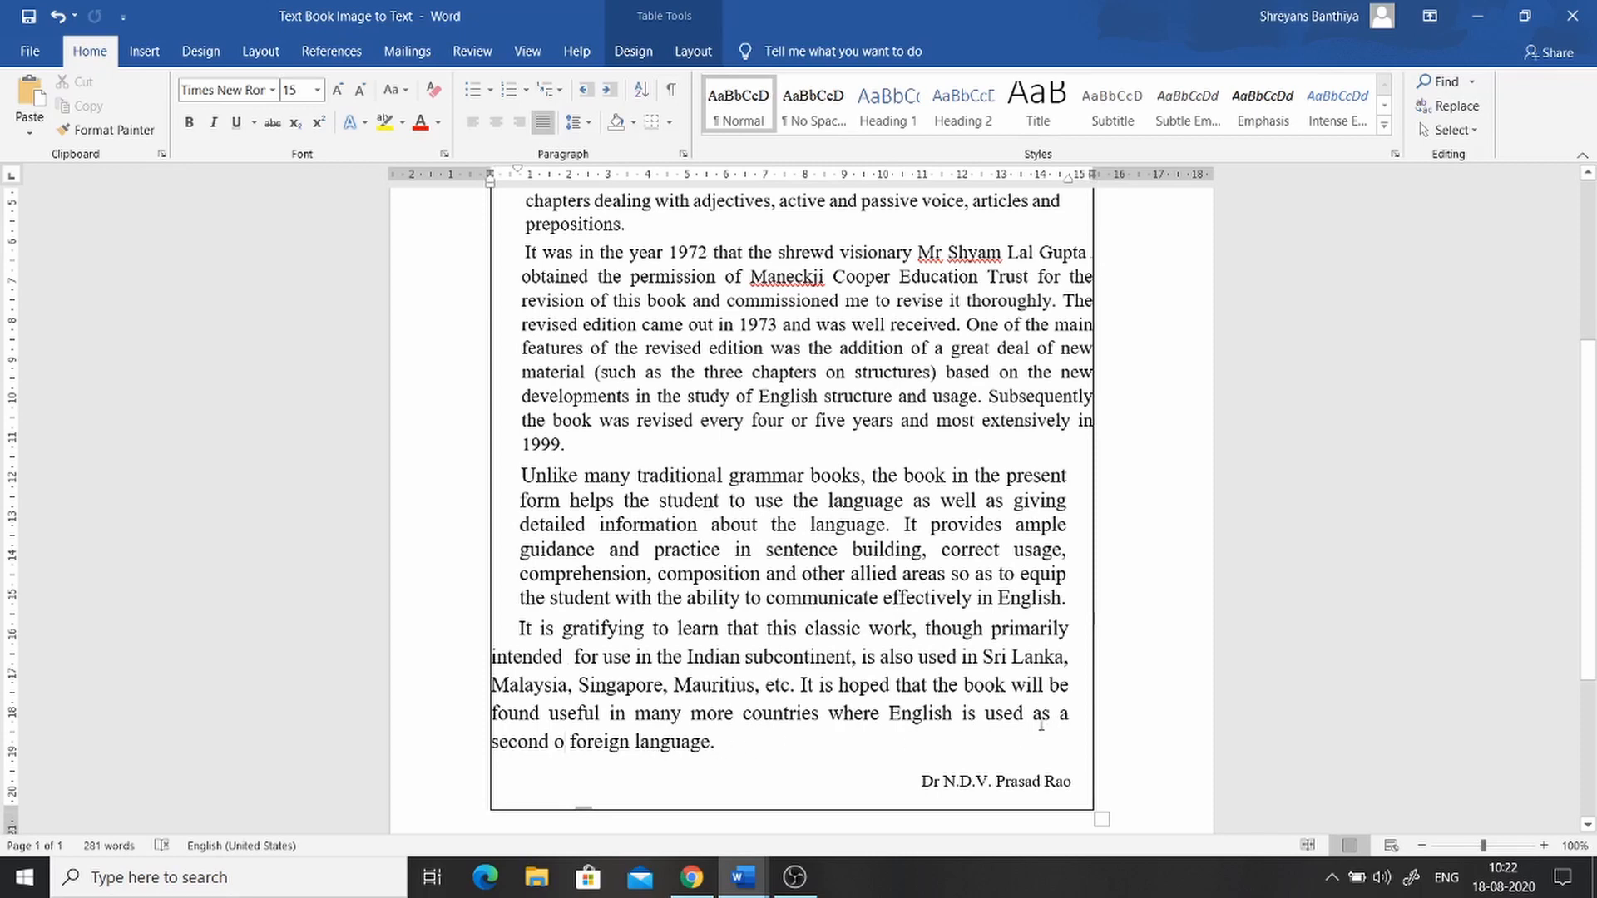
scroll(1041, 723, up, 4)
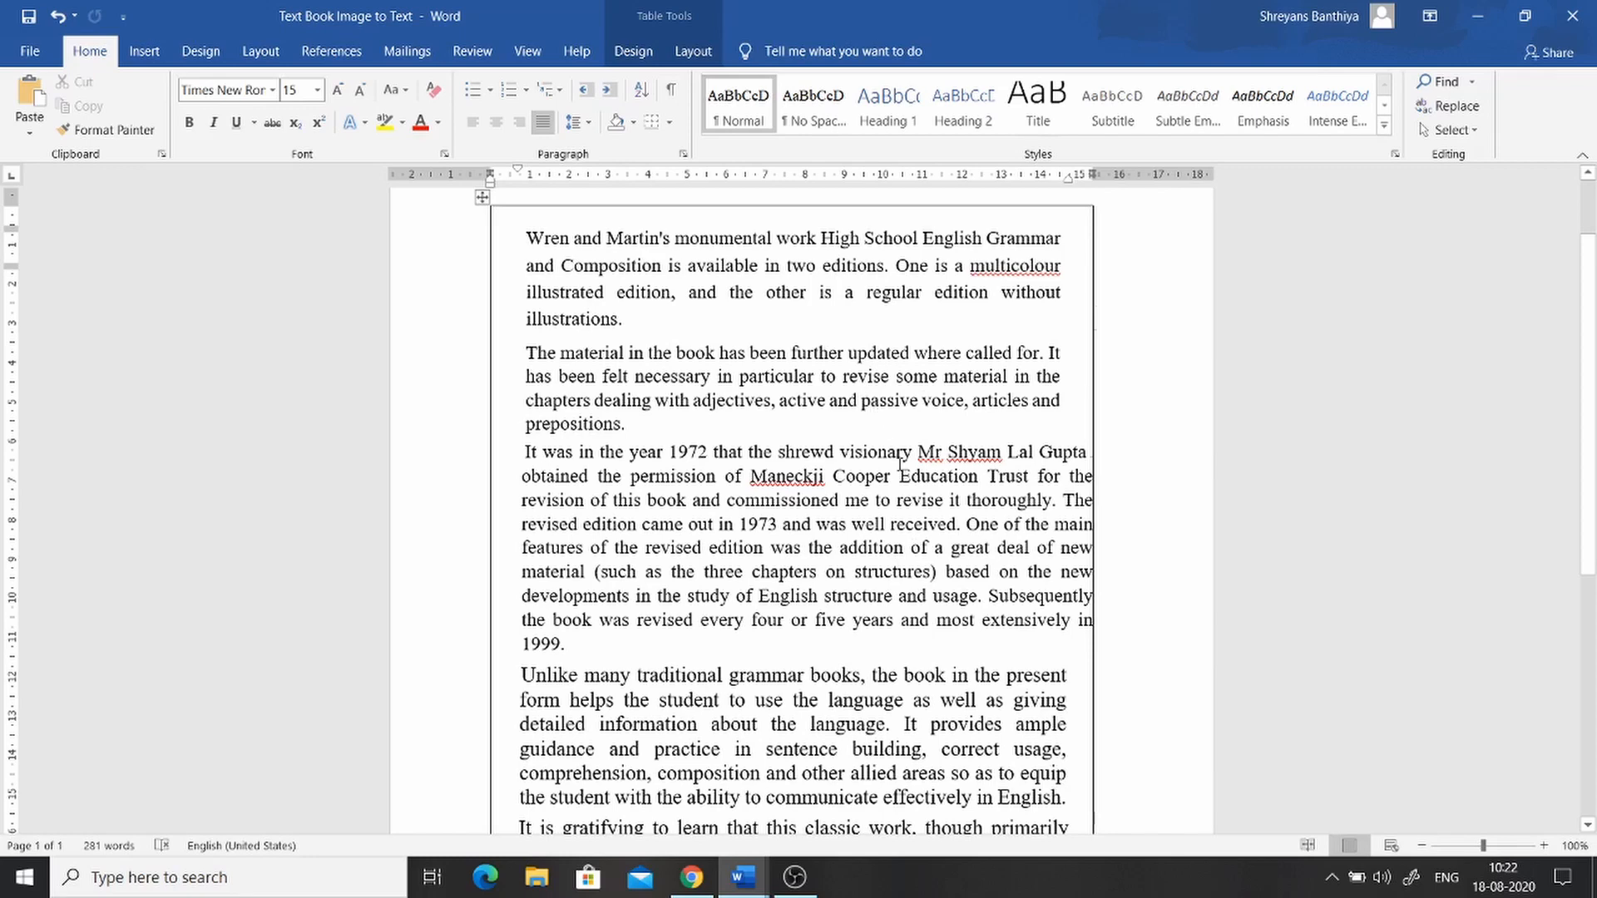
scroll(892, 435, down, 3)
scroll(902, 469, down, 1)
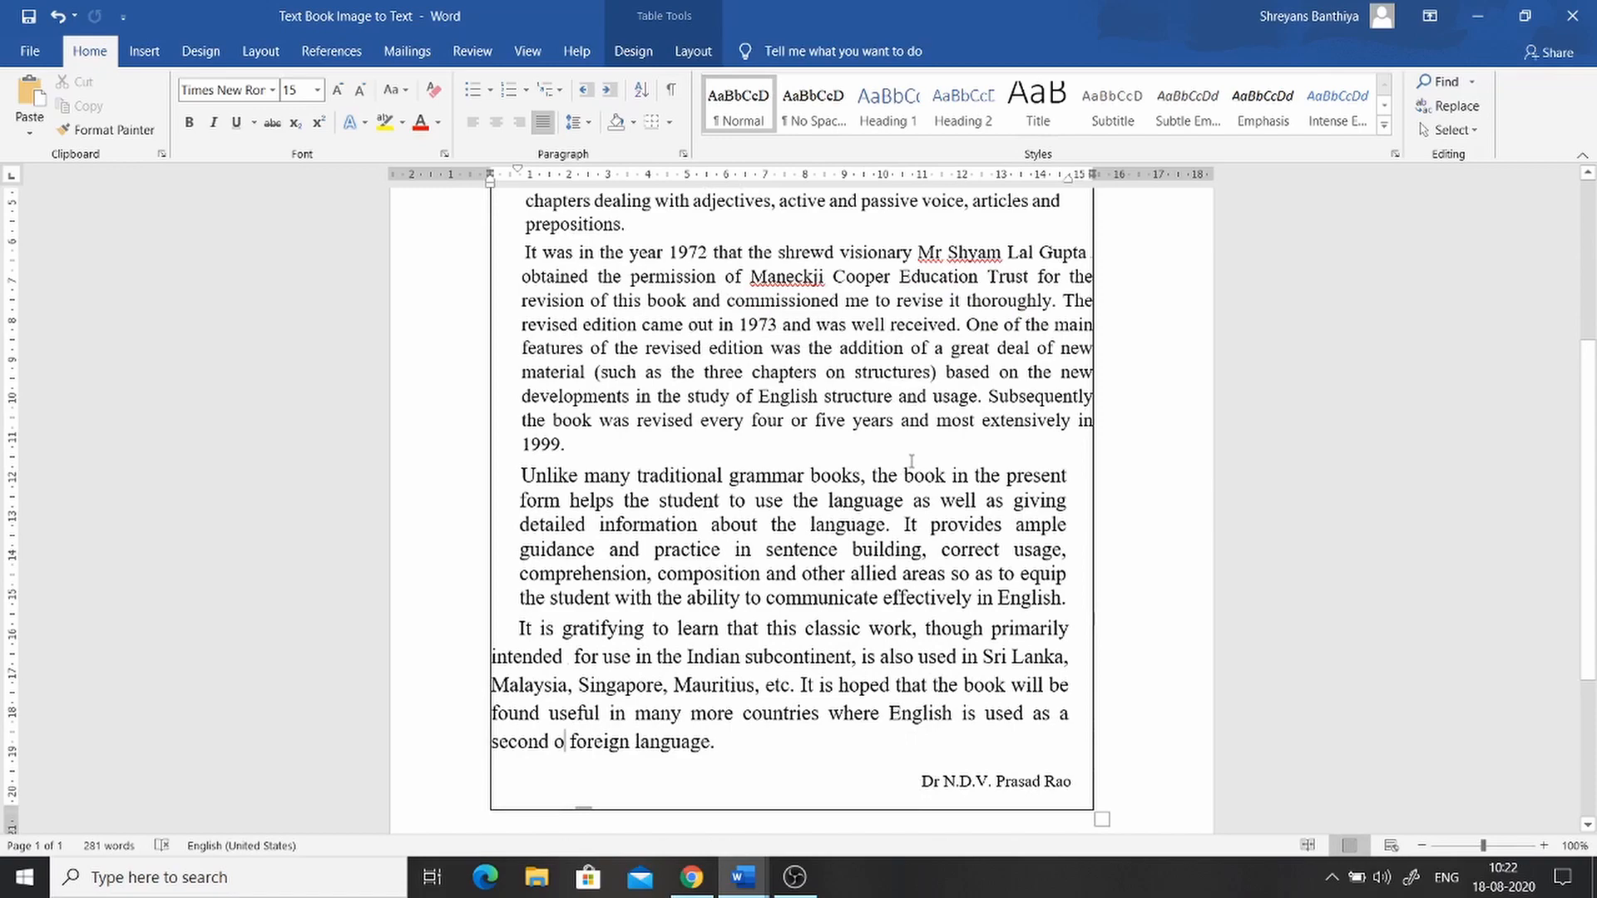
scroll(912, 460, up, 5)
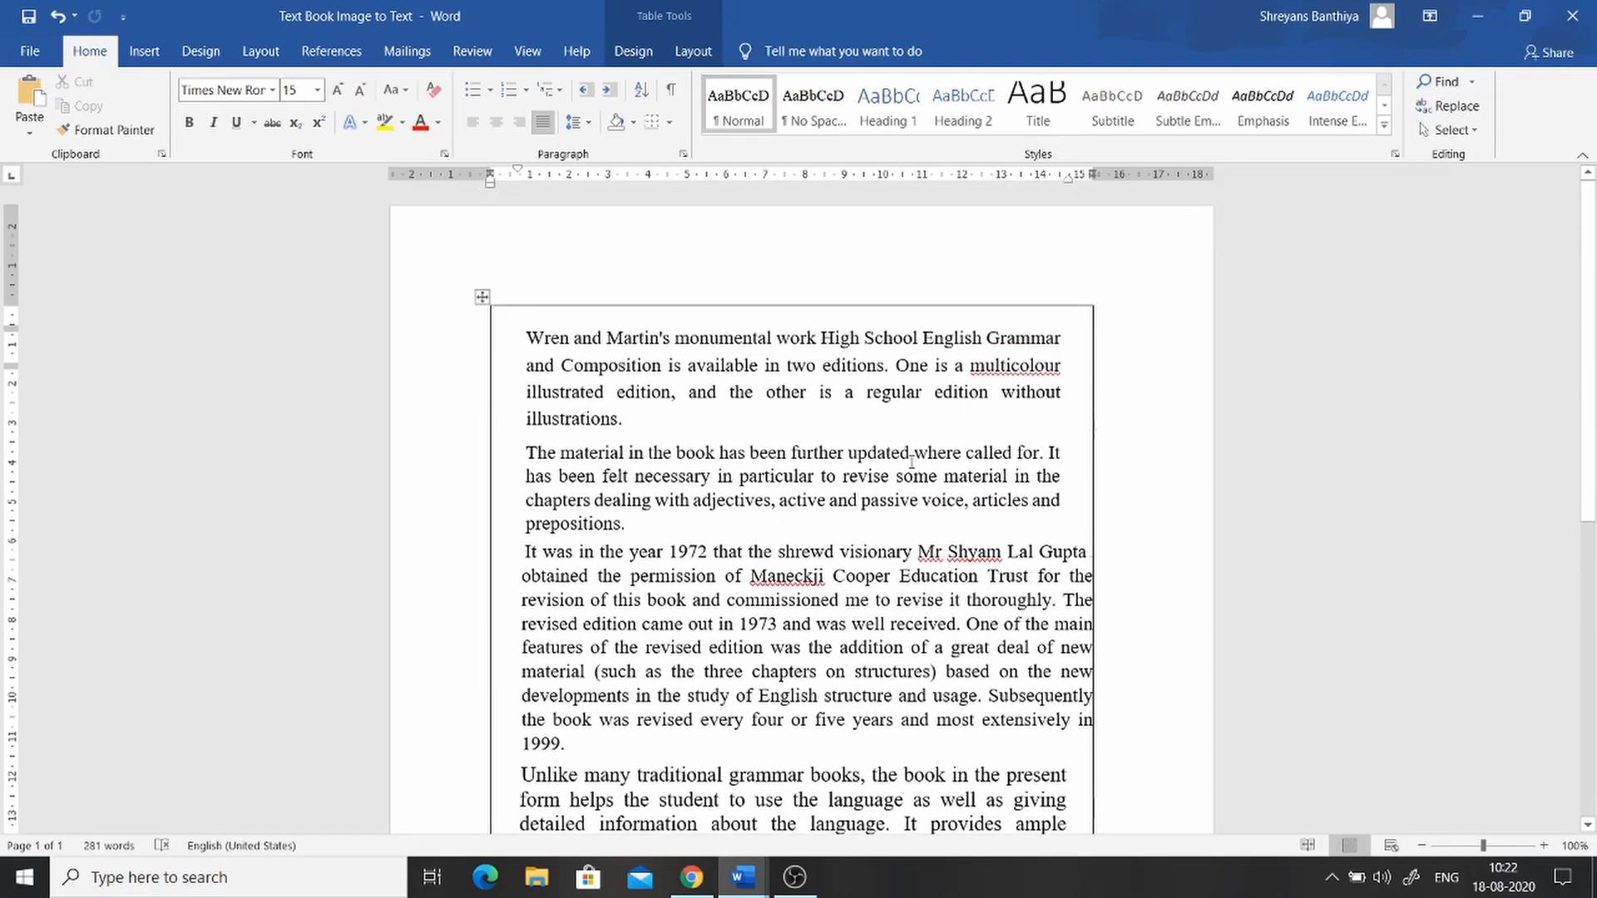
scroll(911, 468, down, 8)
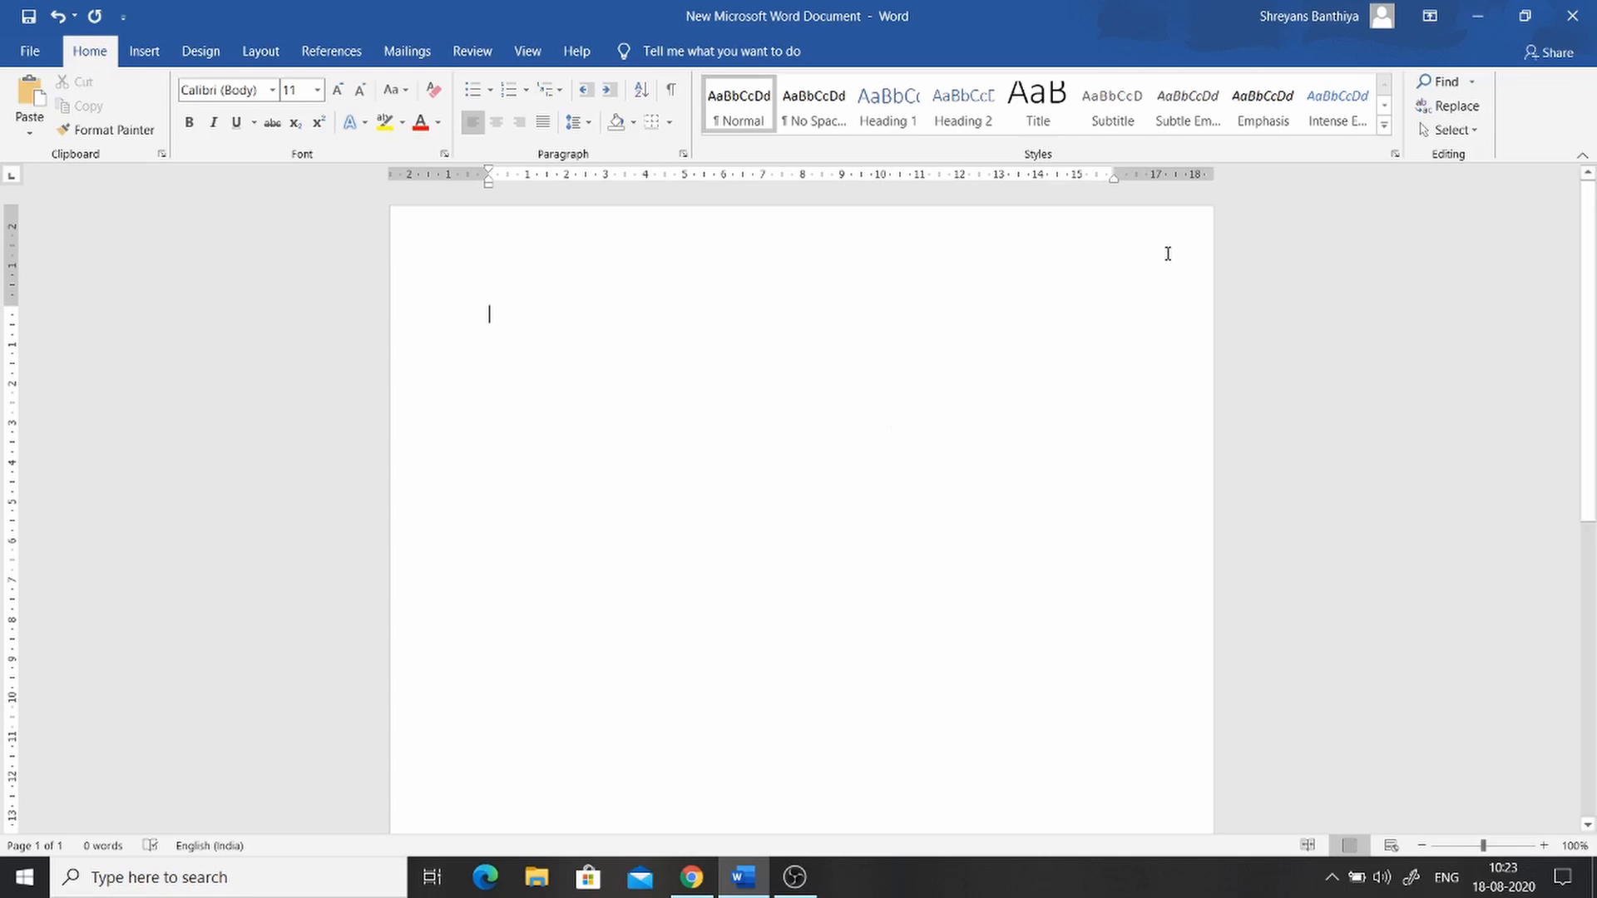
- Close the empty Word document and upload the Handwritten Text image from the Desktop to My Drive in Google Drive
click(1572, 16)
click(792, 478)
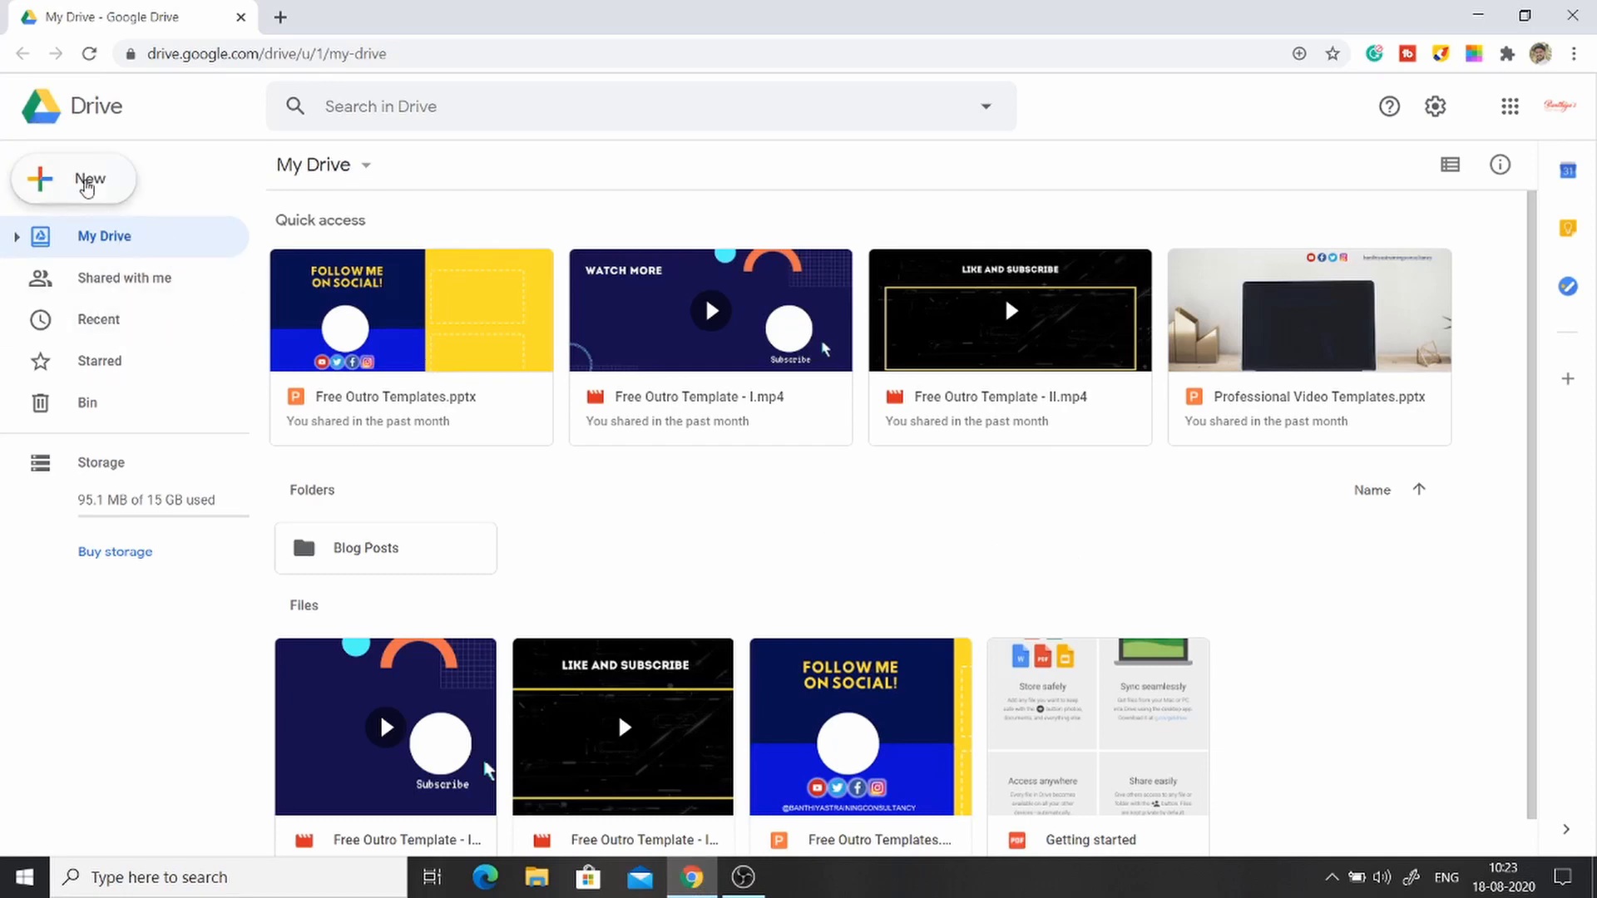
click(87, 185)
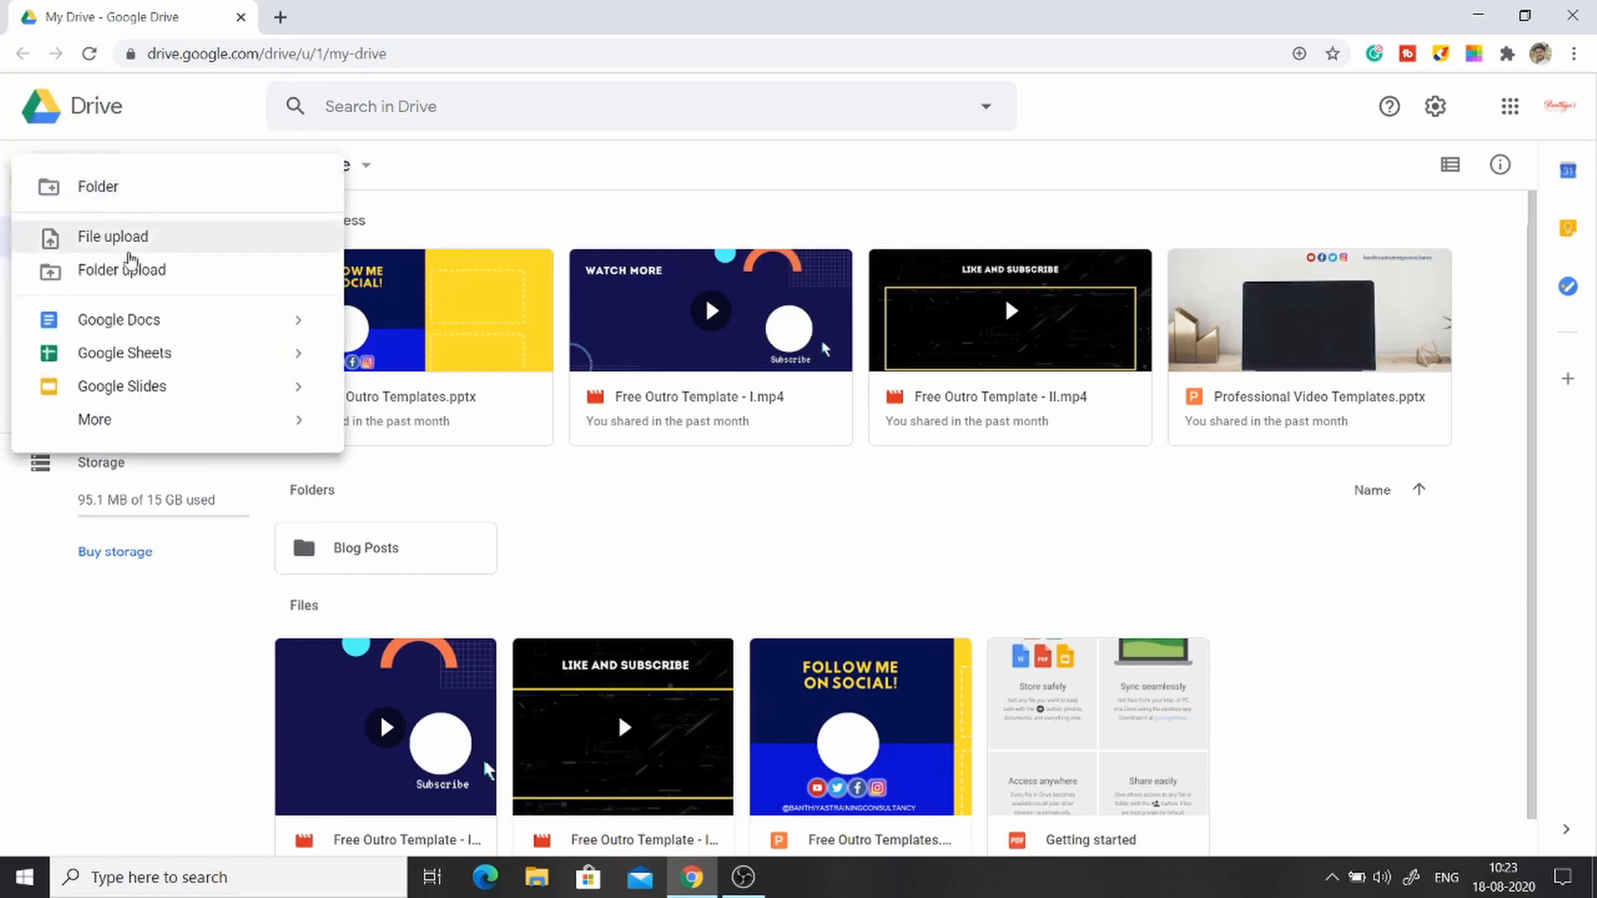
click(127, 246)
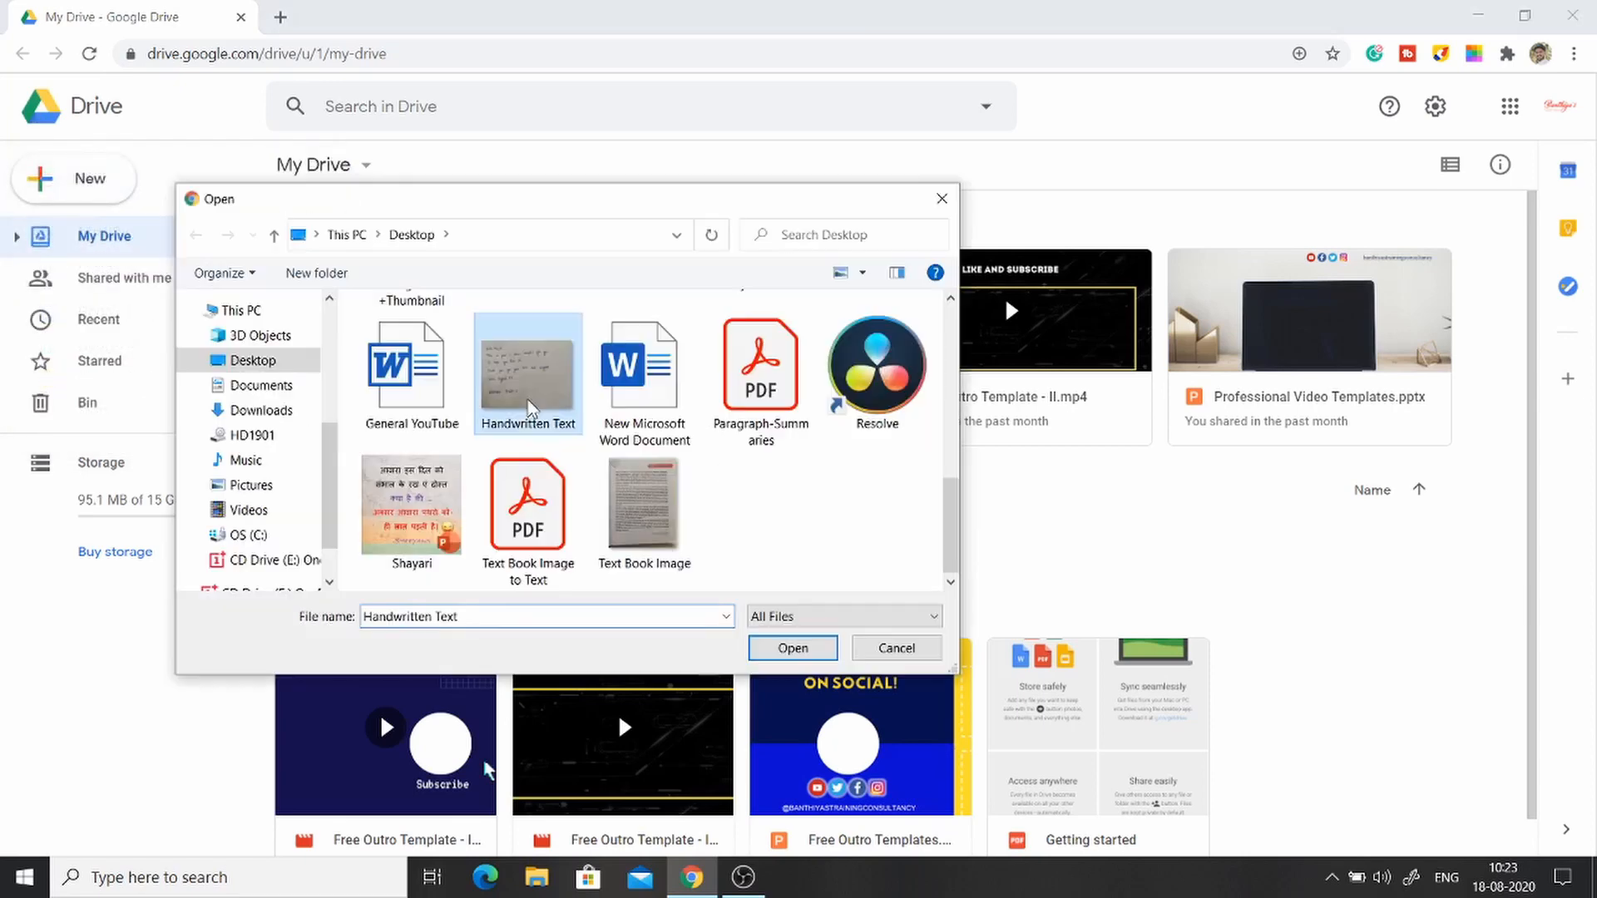
click(792, 647)
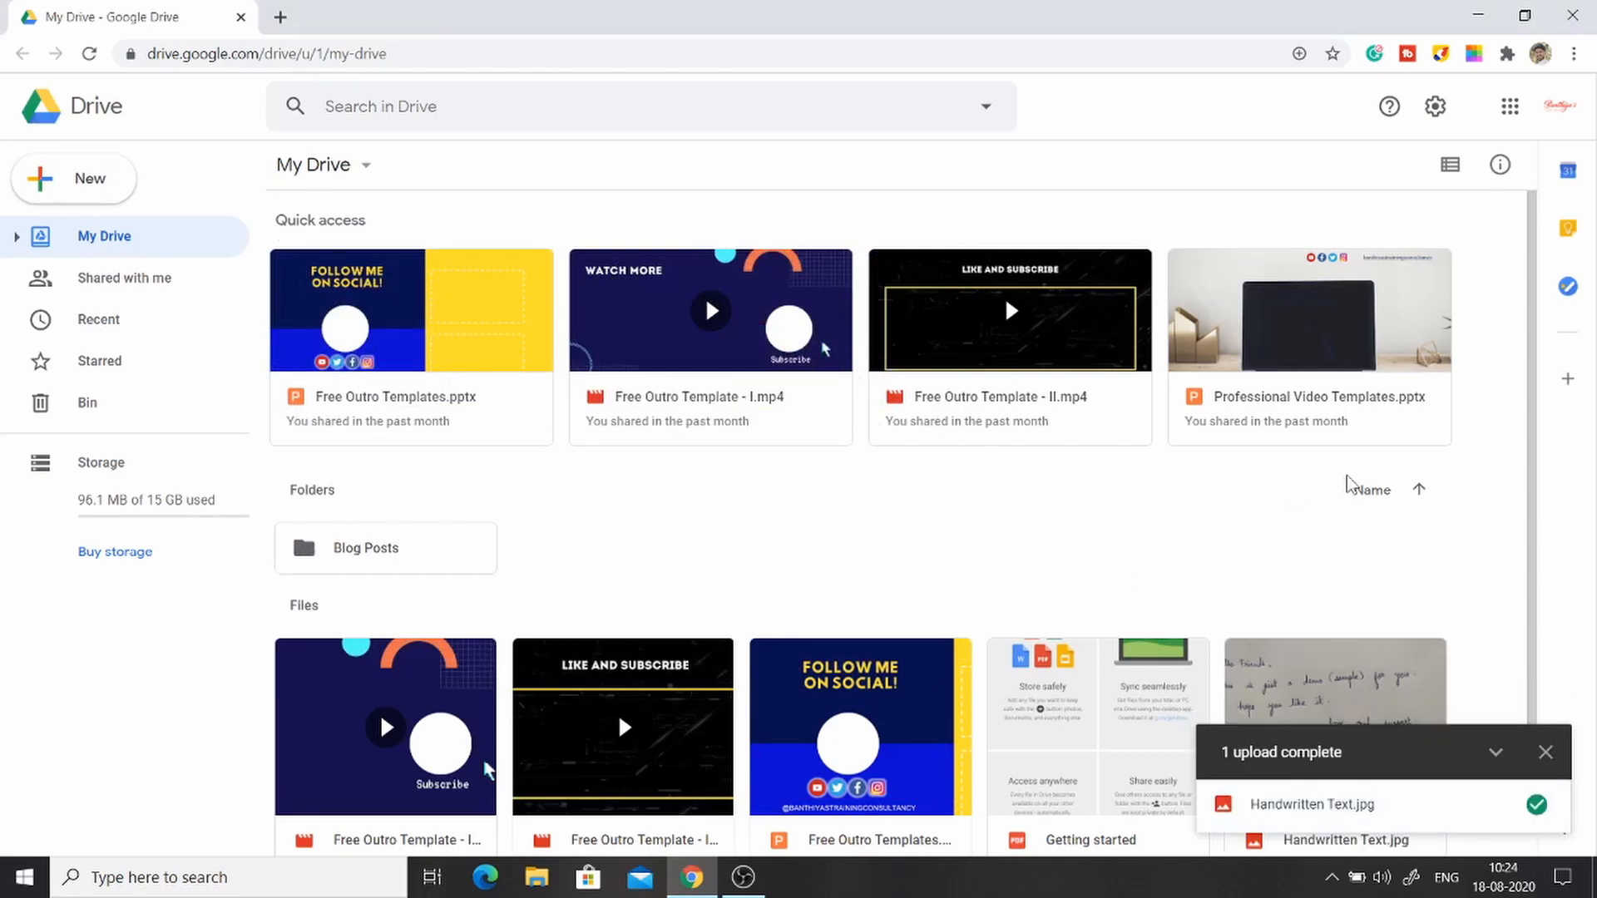
click(1546, 752)
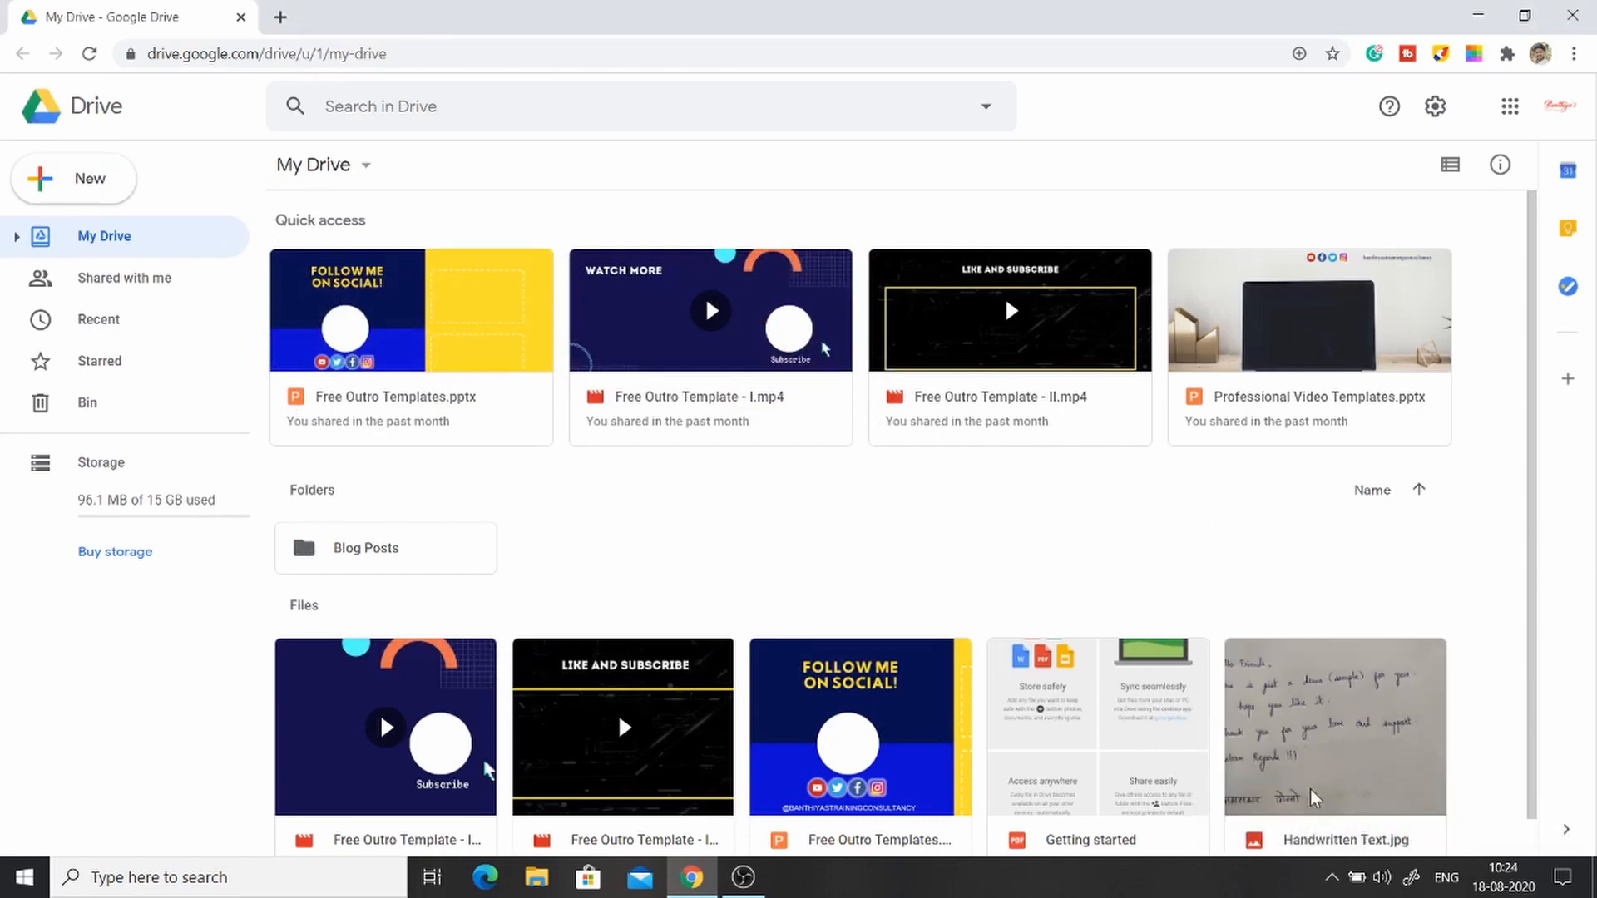
- Open the uploaded Handwritten Text.jpg with Google Docs and view the extracted text below the picture
scroll(1347, 738, down, 1)
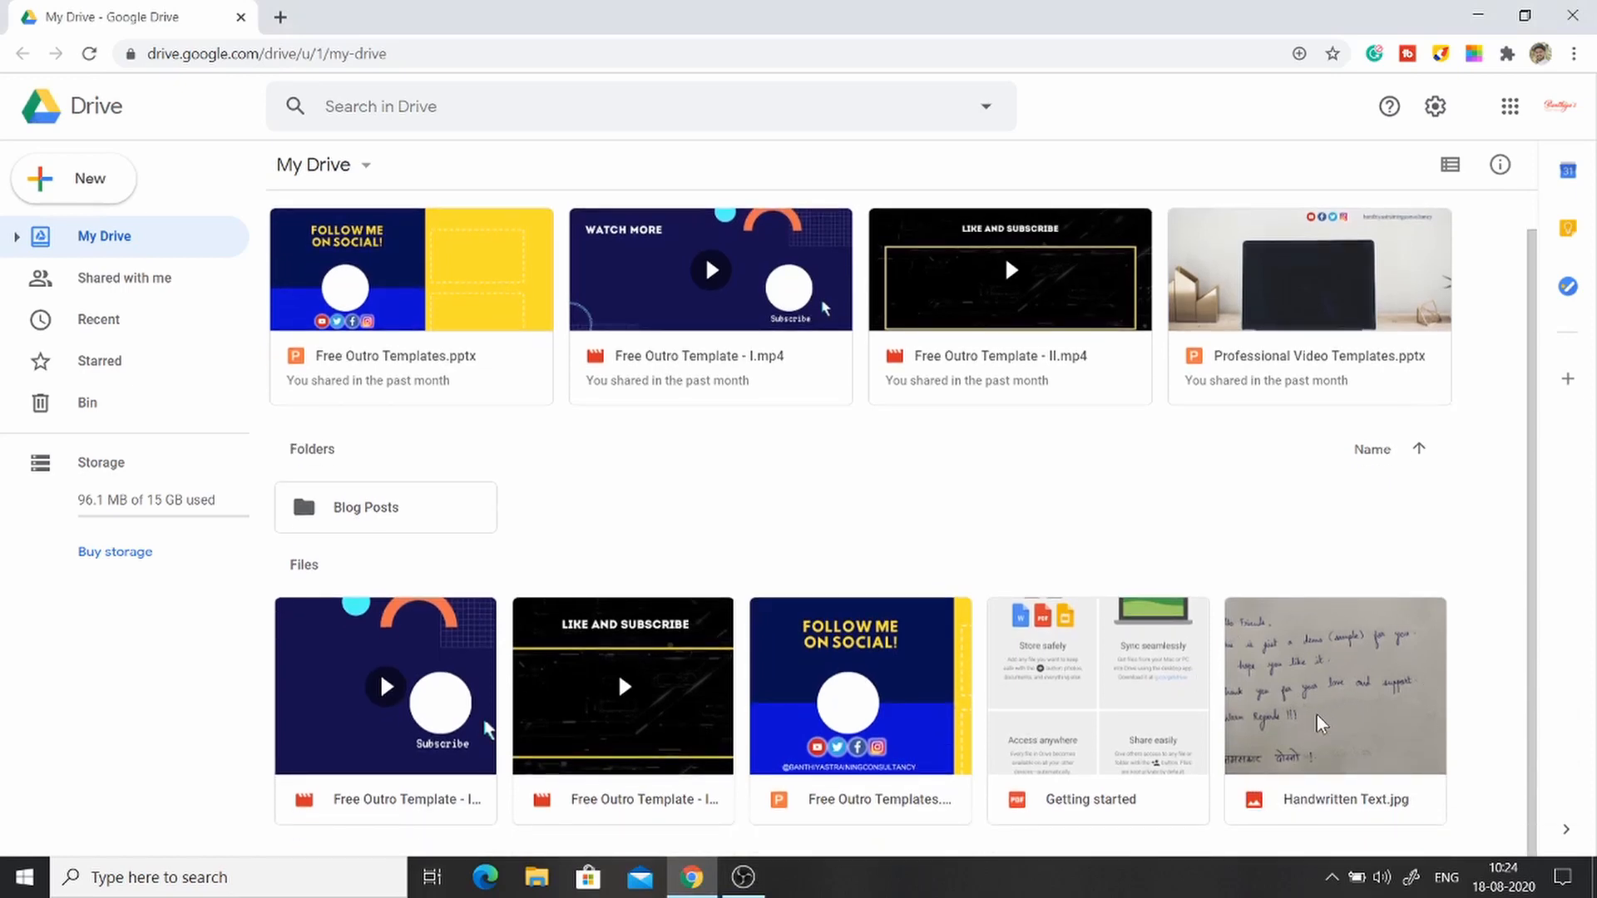
right_click(1321, 726)
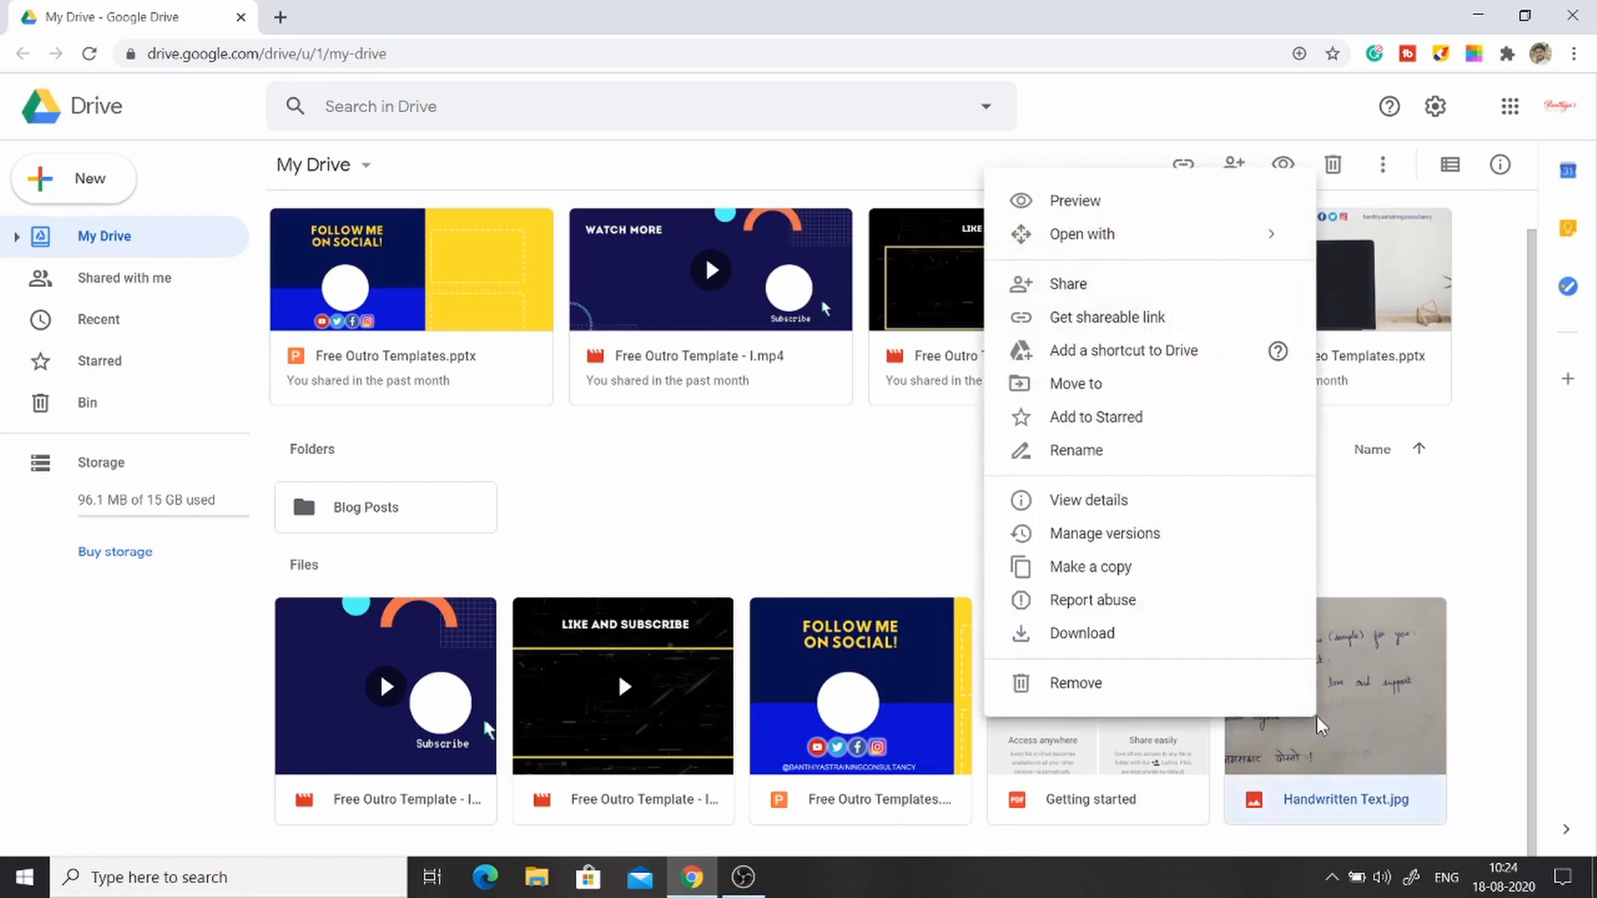
mouse_move(1141, 242)
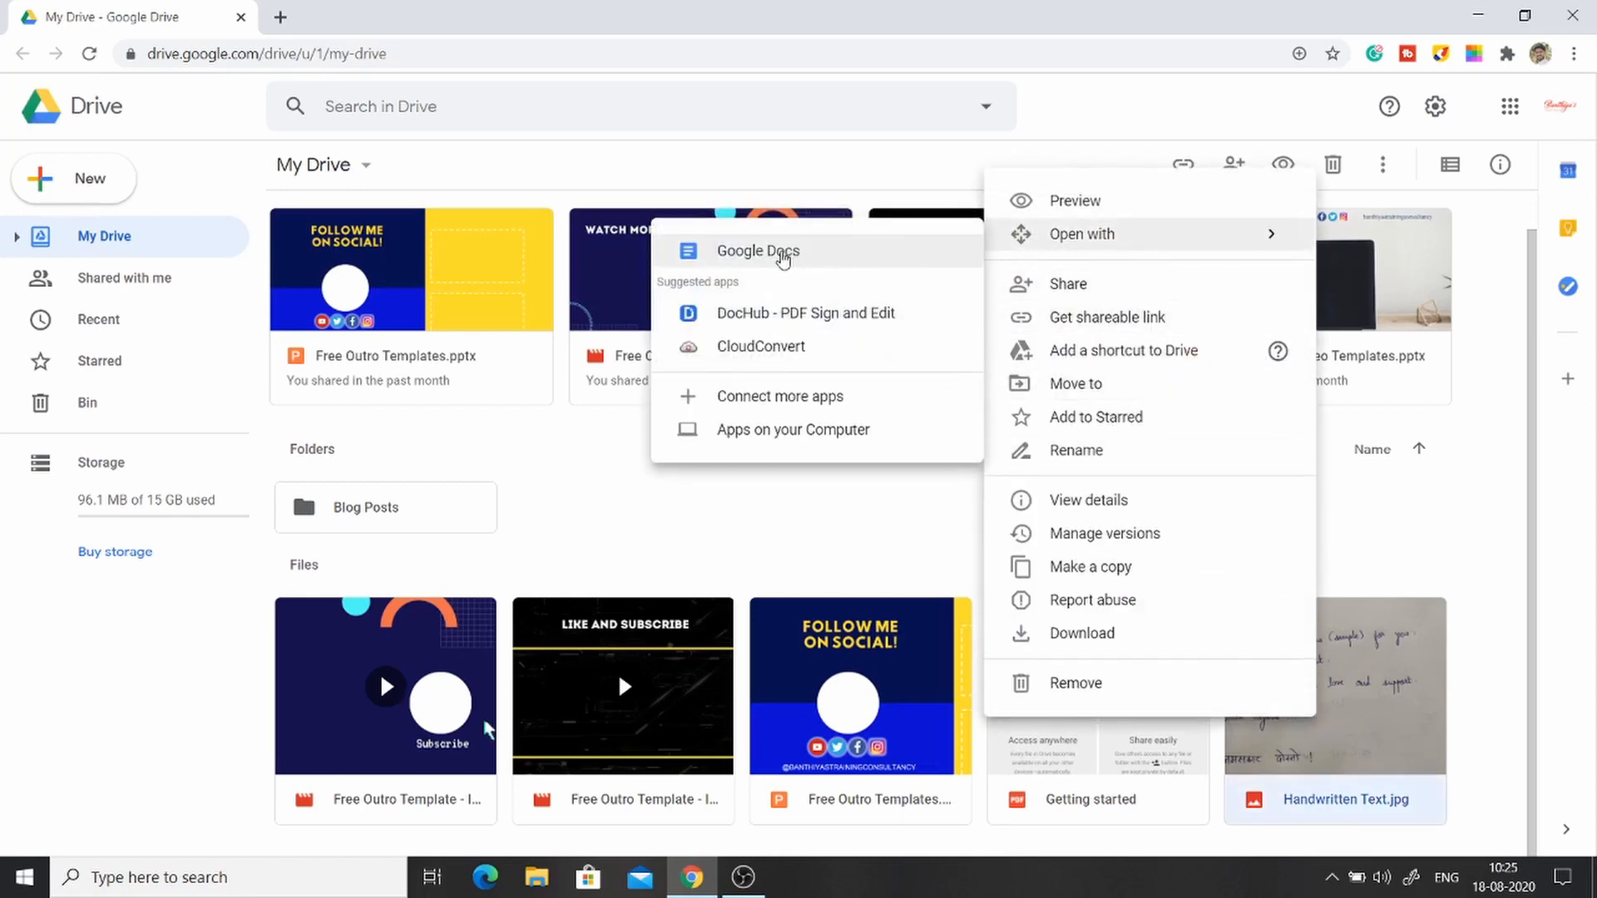
click(782, 254)
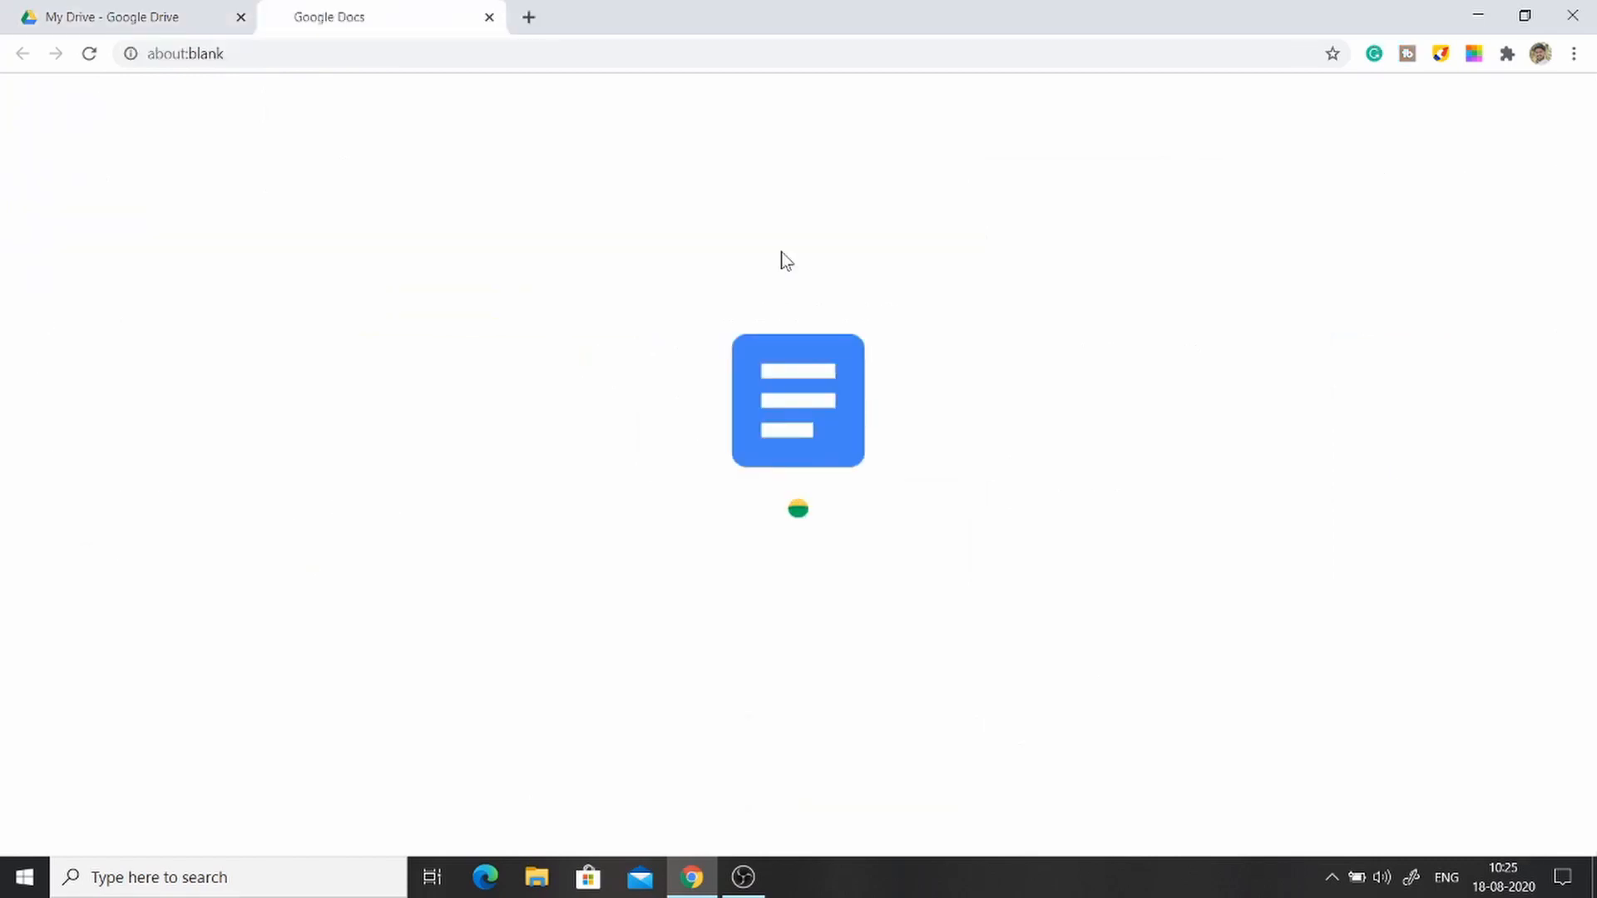
scroll(942, 466, up, 1)
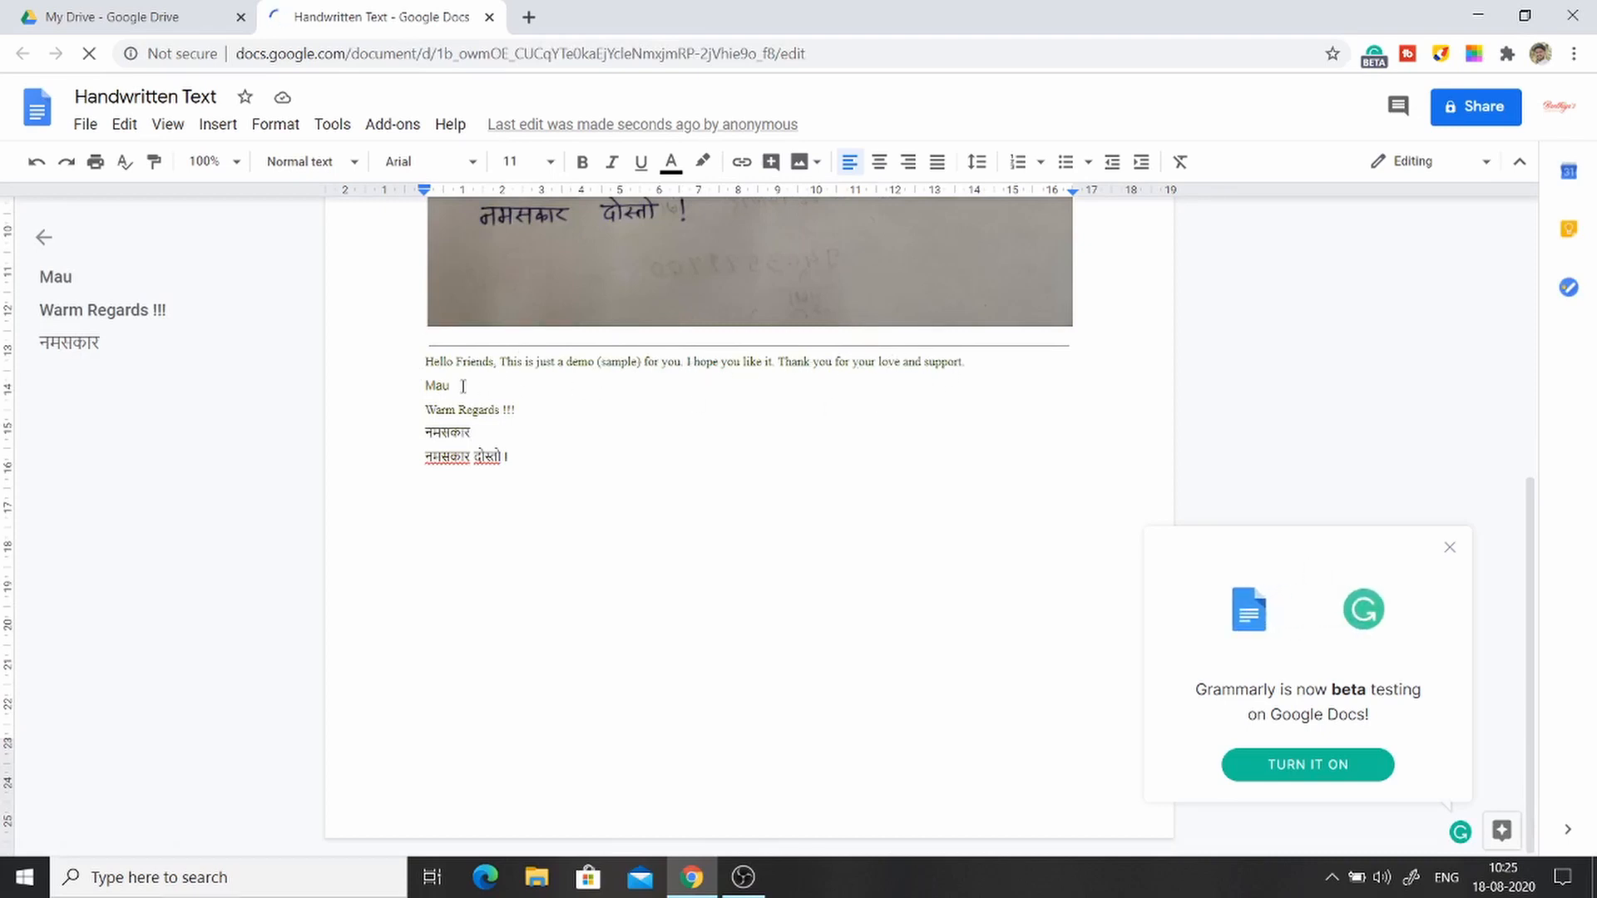
- Delete the stray "Mau" line and the extra standalone "नमसकार" above "नमसकार दोस्तो !" in the extracted text
double_click(396, 390)
key(Delete)
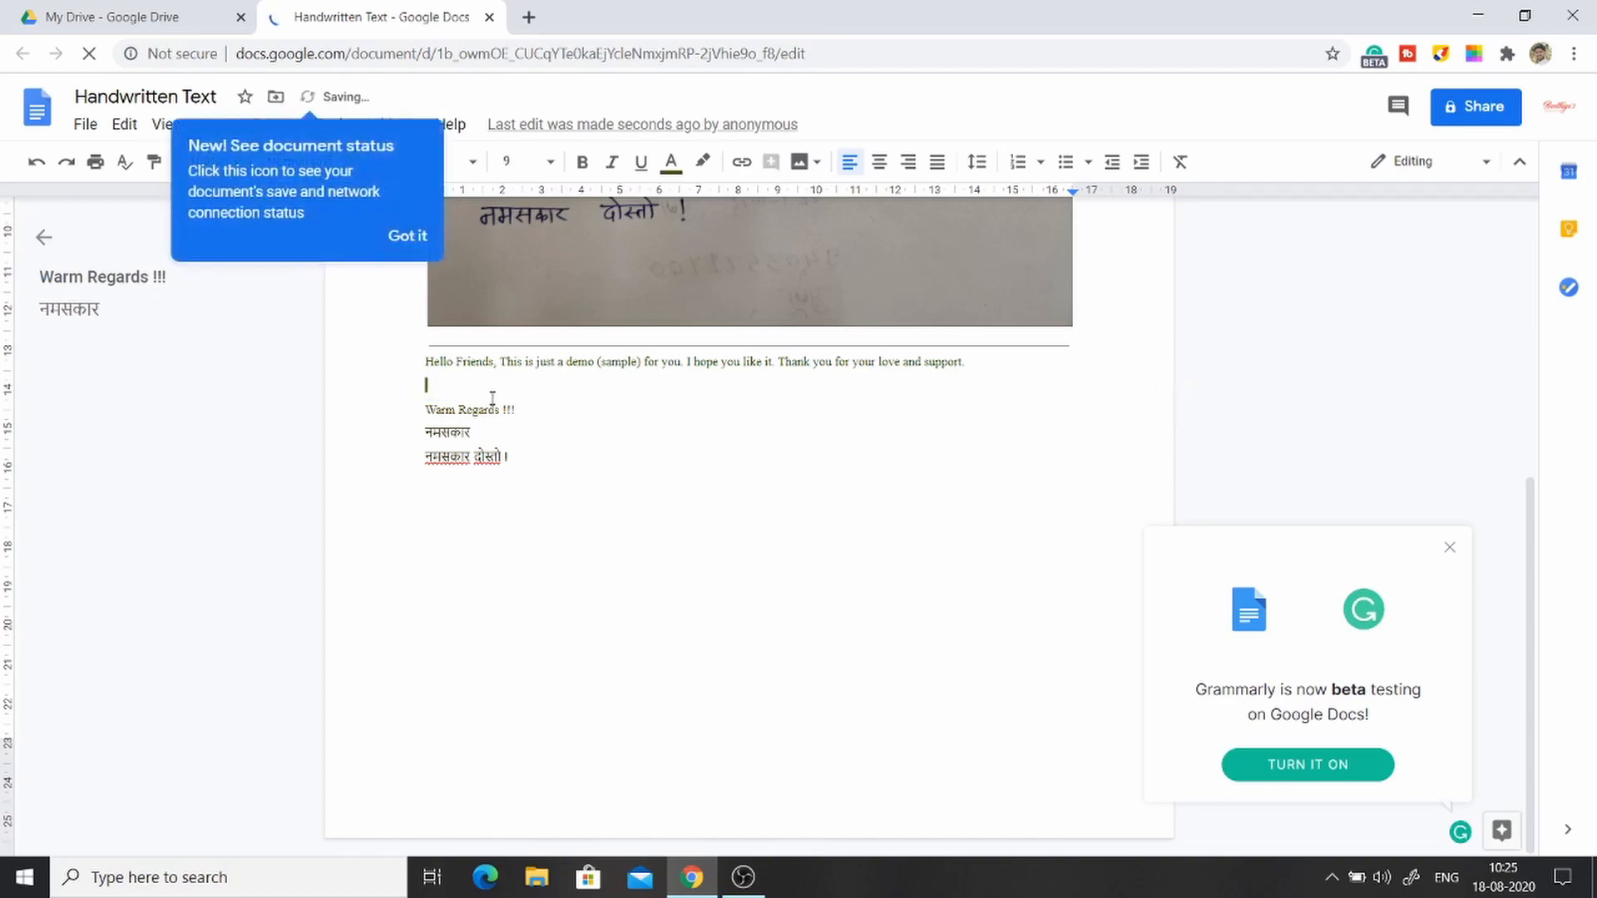
key(Delete)
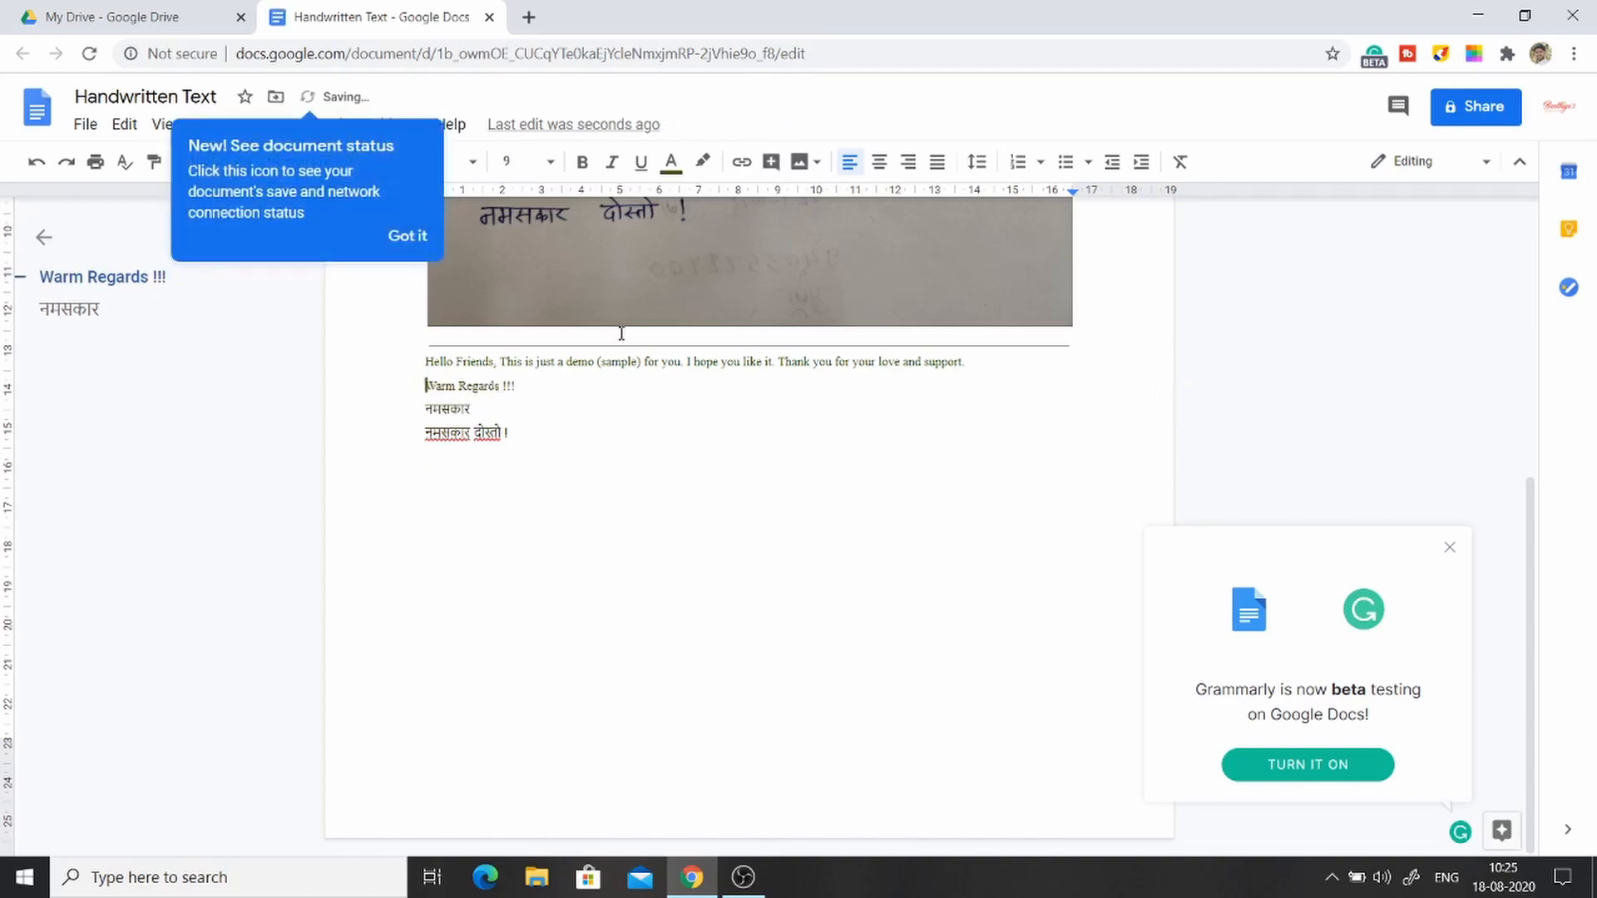
scroll(499, 416, up, 2)
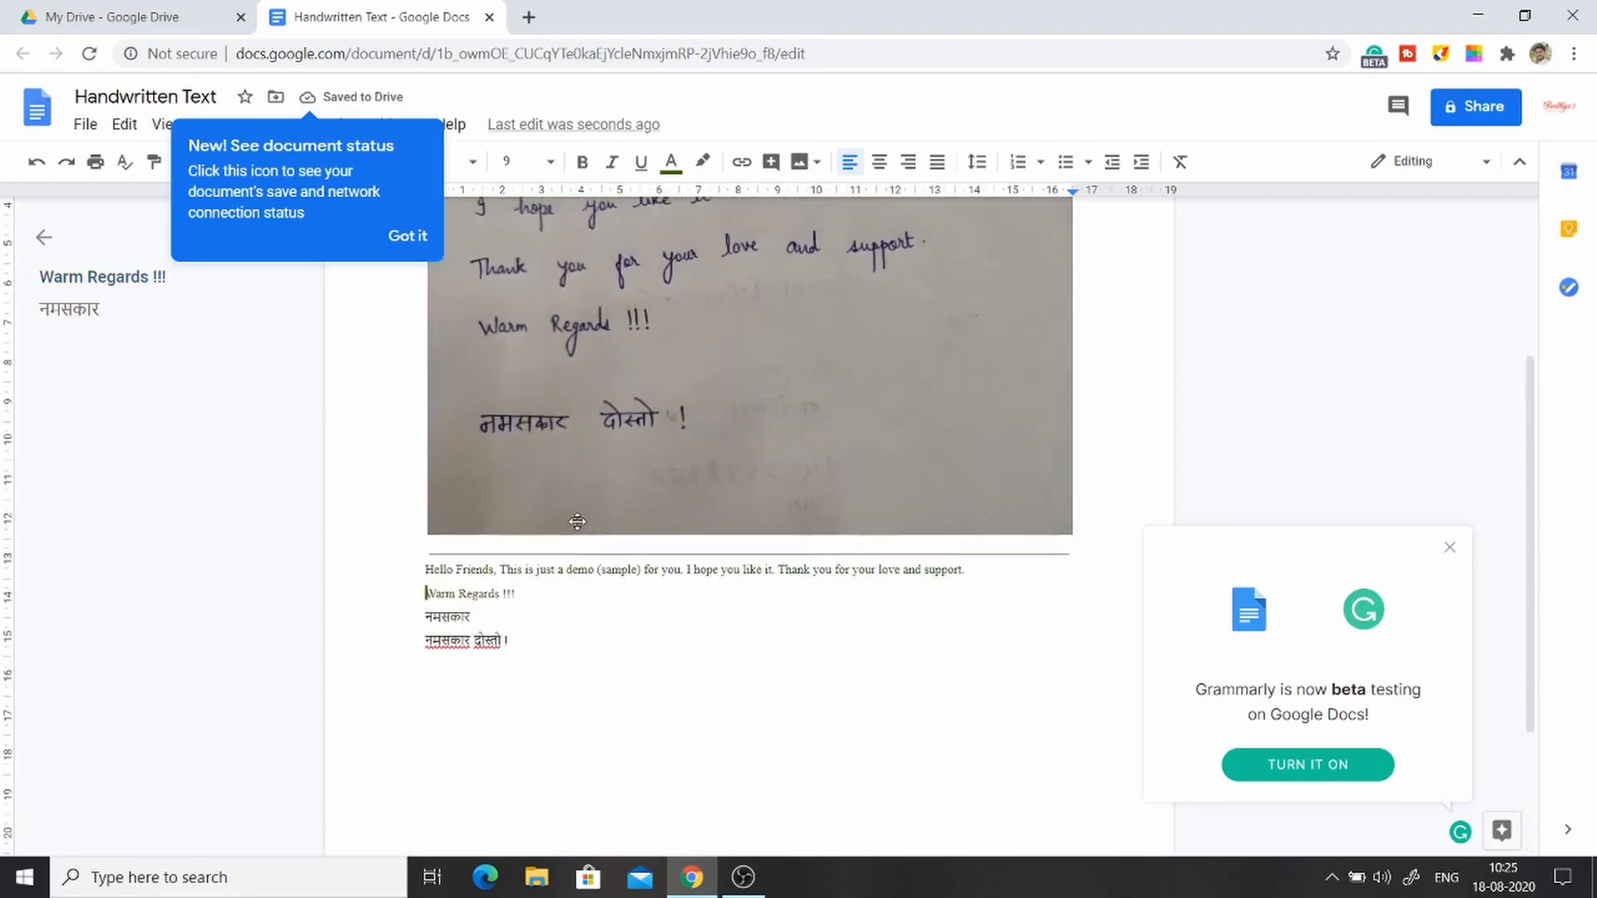
double_click(418, 621)
key(Delete)
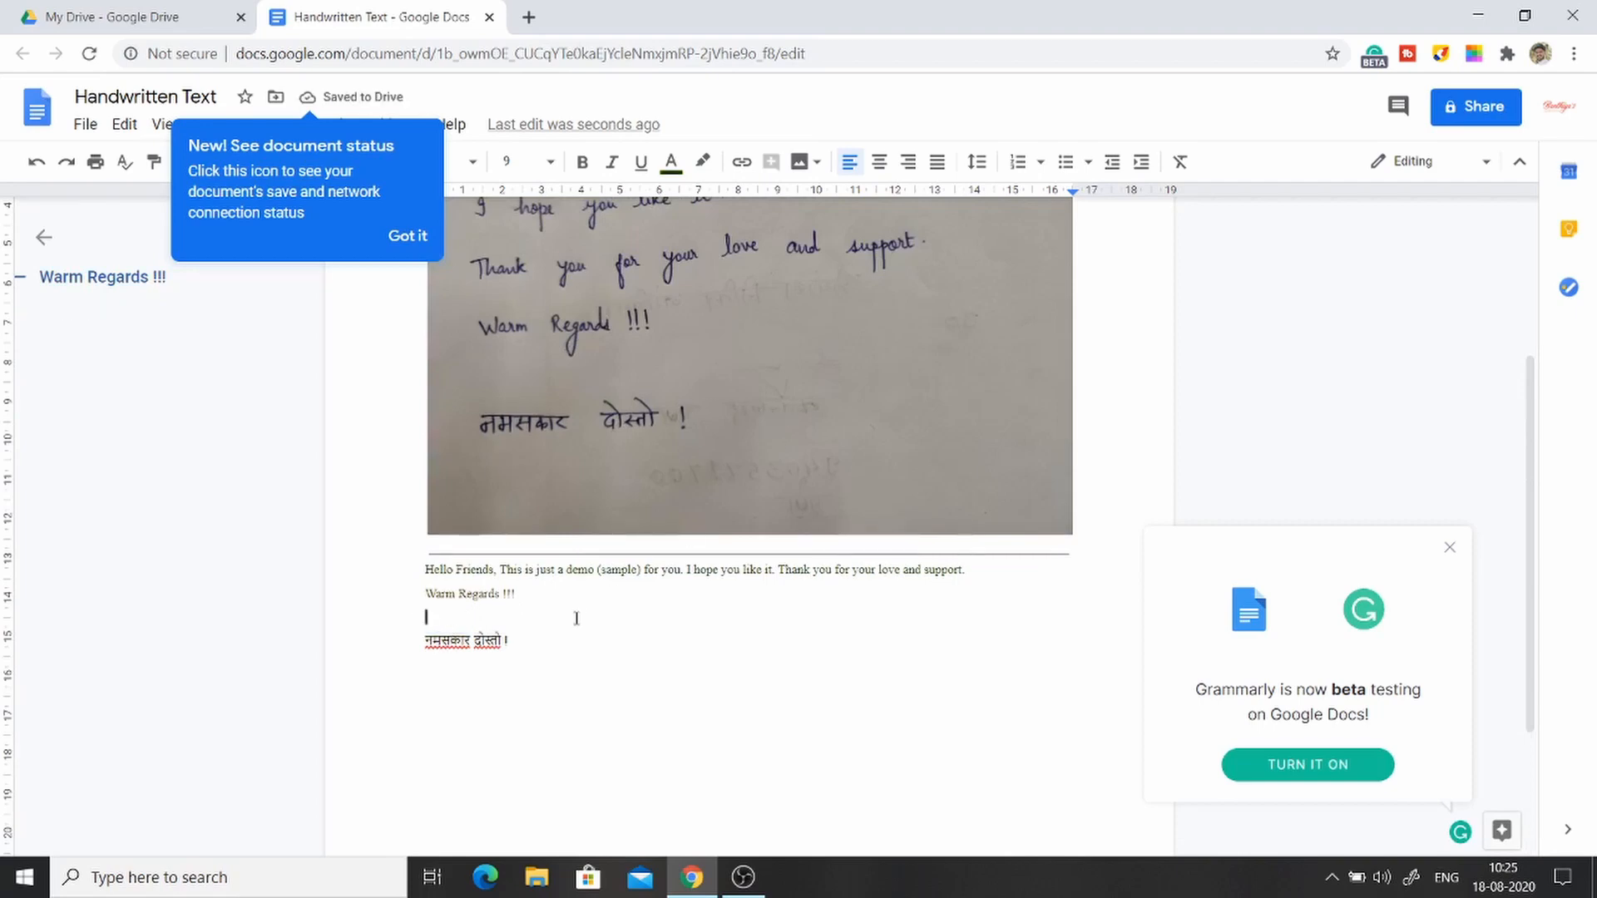
- Compare the extracted English and Hindi lines with the handwriting in the picture, and dismiss the Grammarly beta offer
click(515, 643)
drag(515, 643, 381, 563)
click(477, 579)
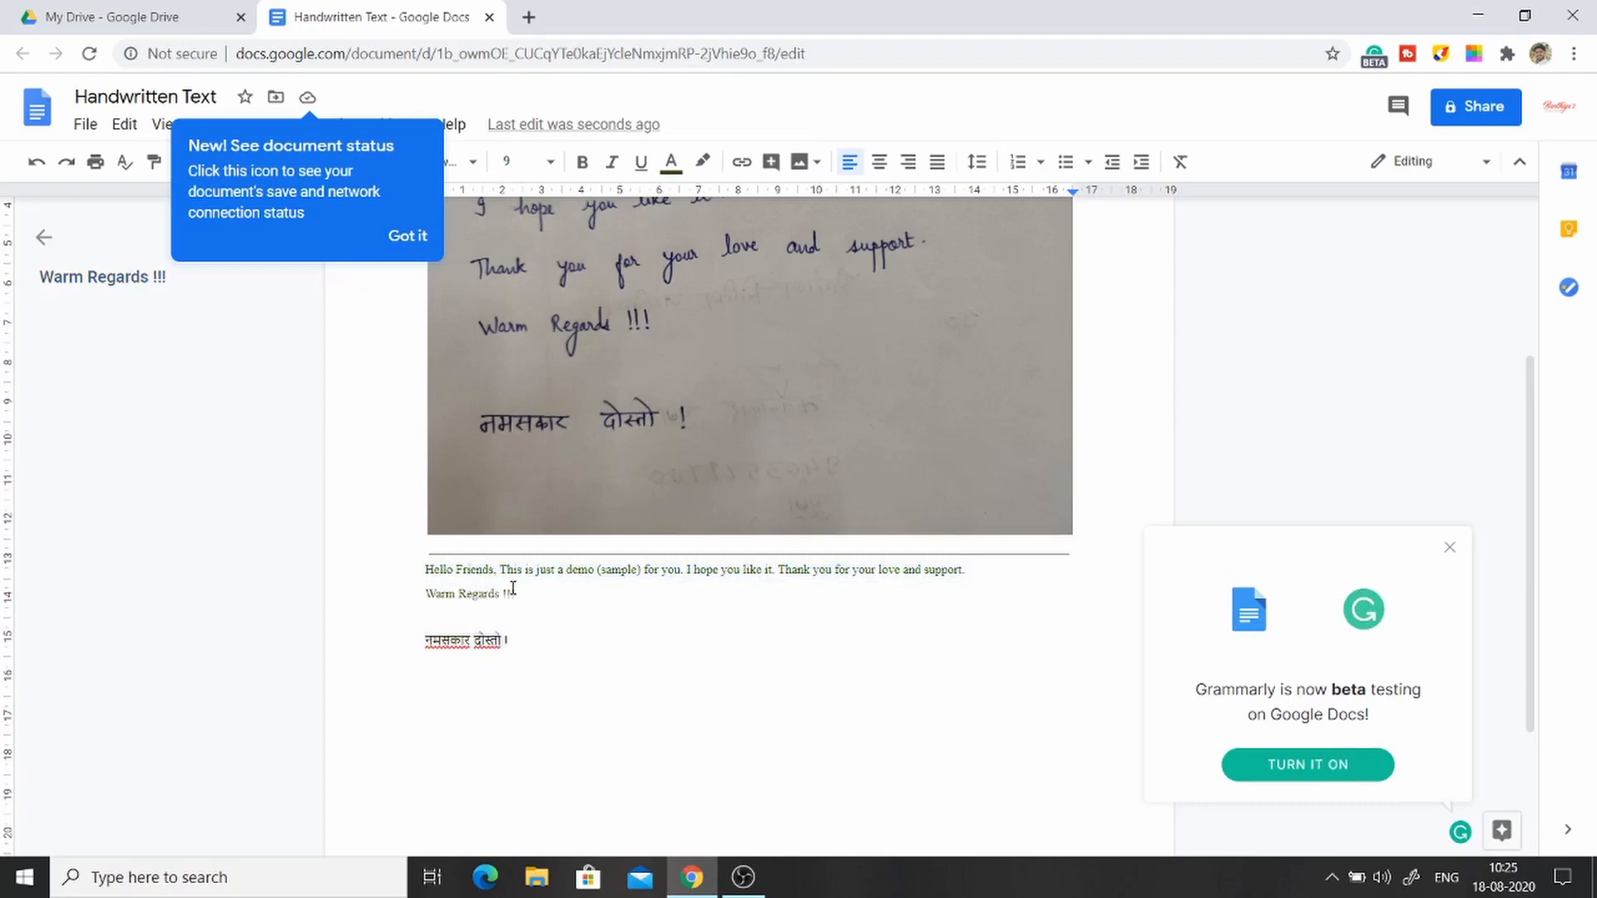
click(551, 591)
scroll(726, 571, up, 3)
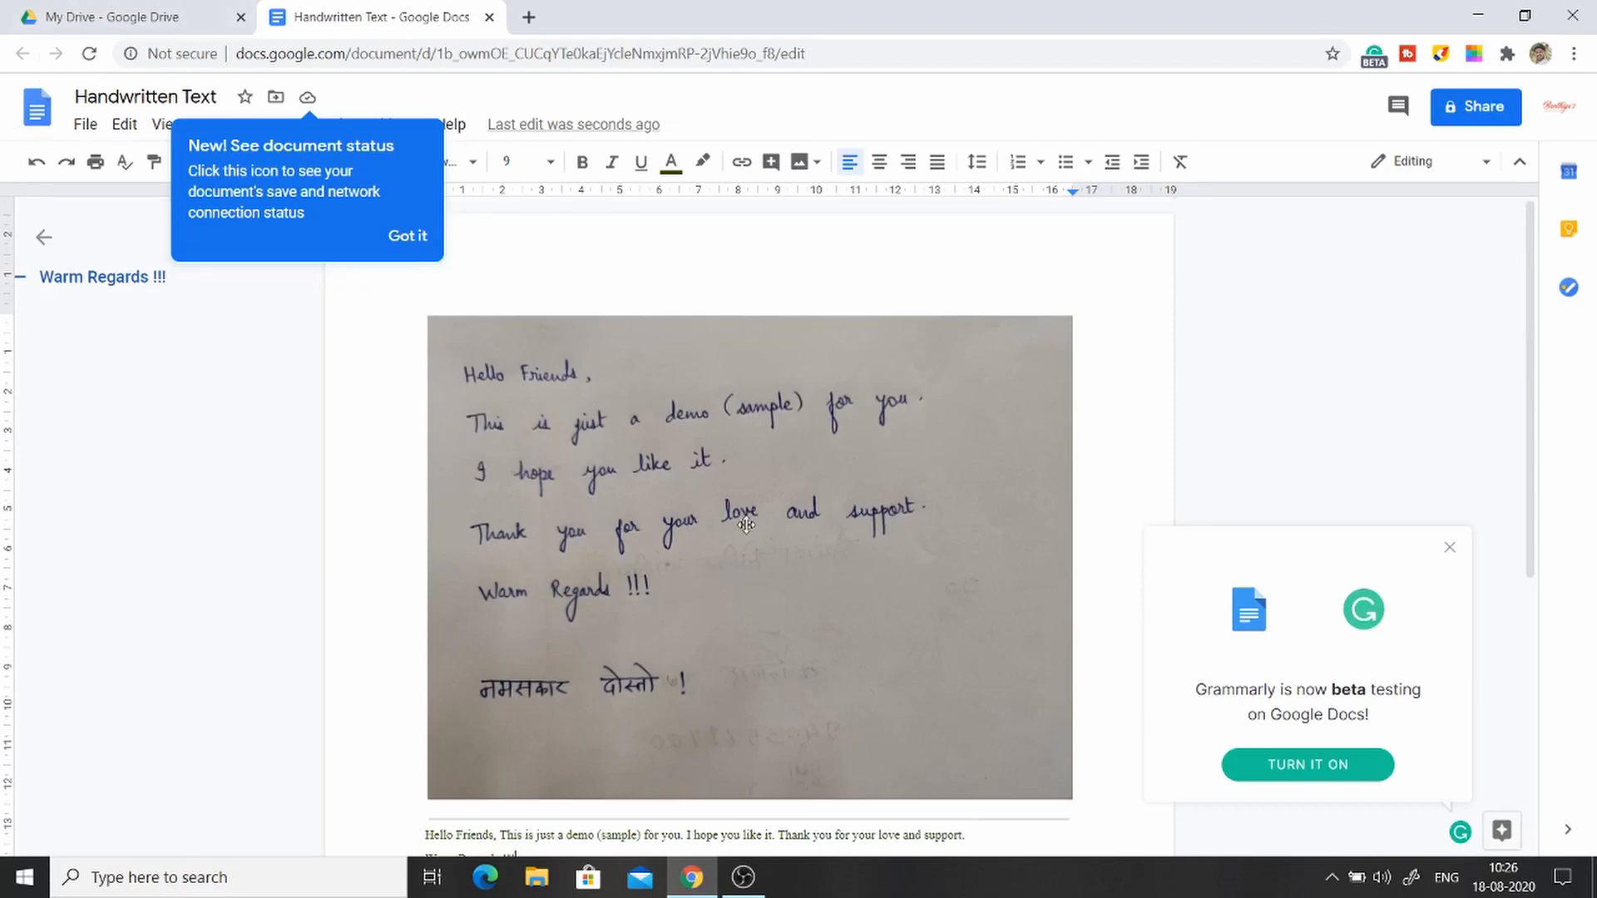
scroll(746, 525, down, 5)
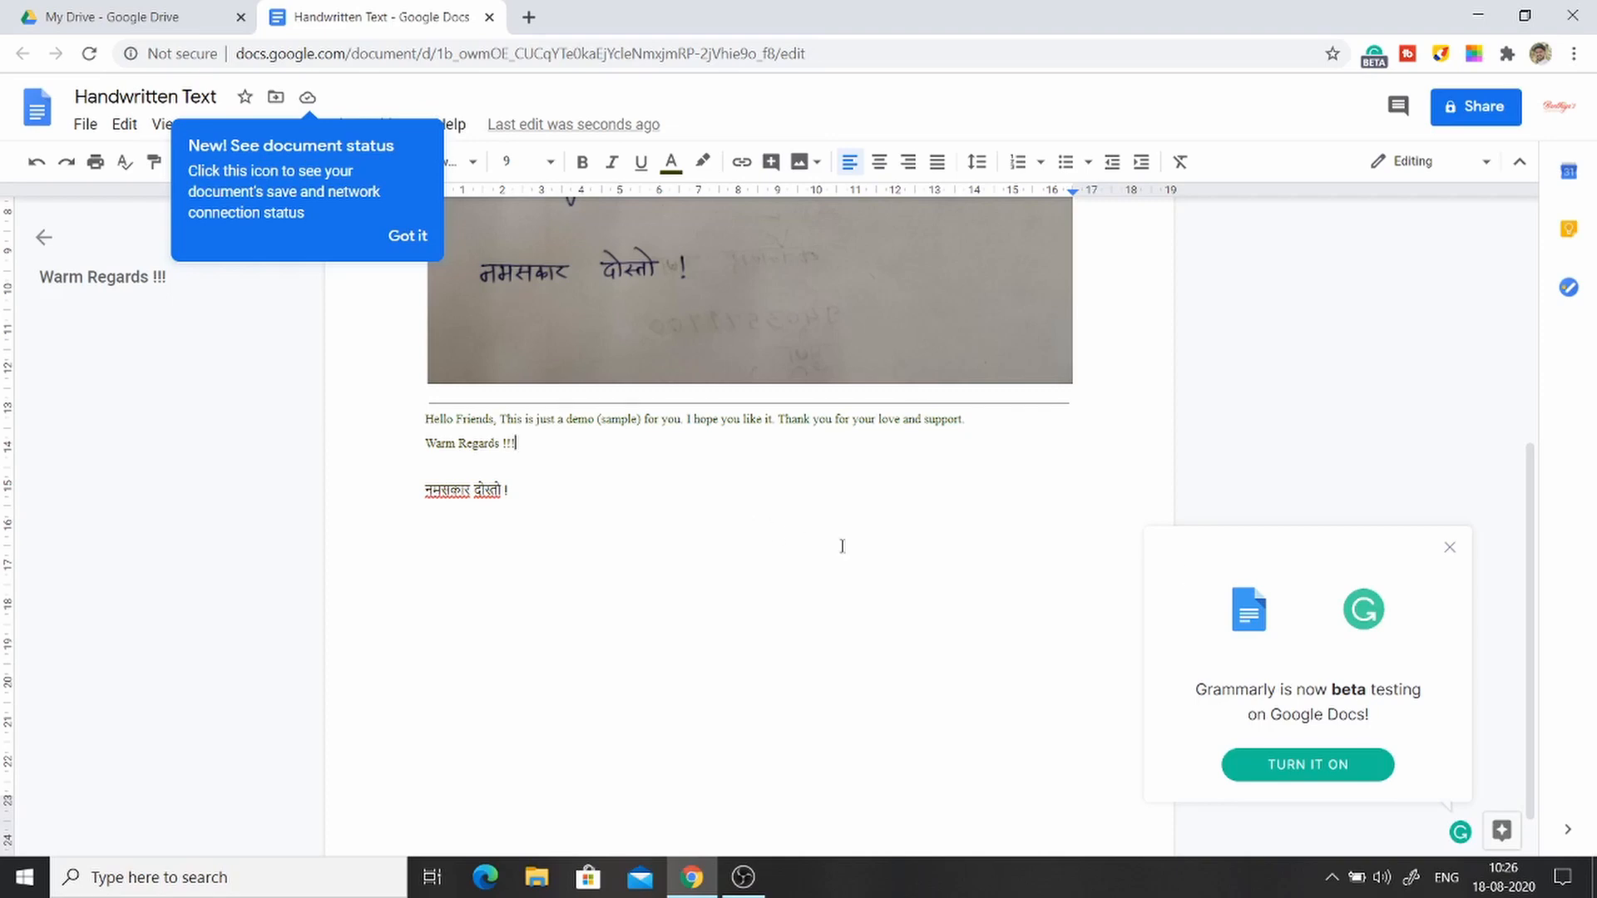
click(1450, 547)
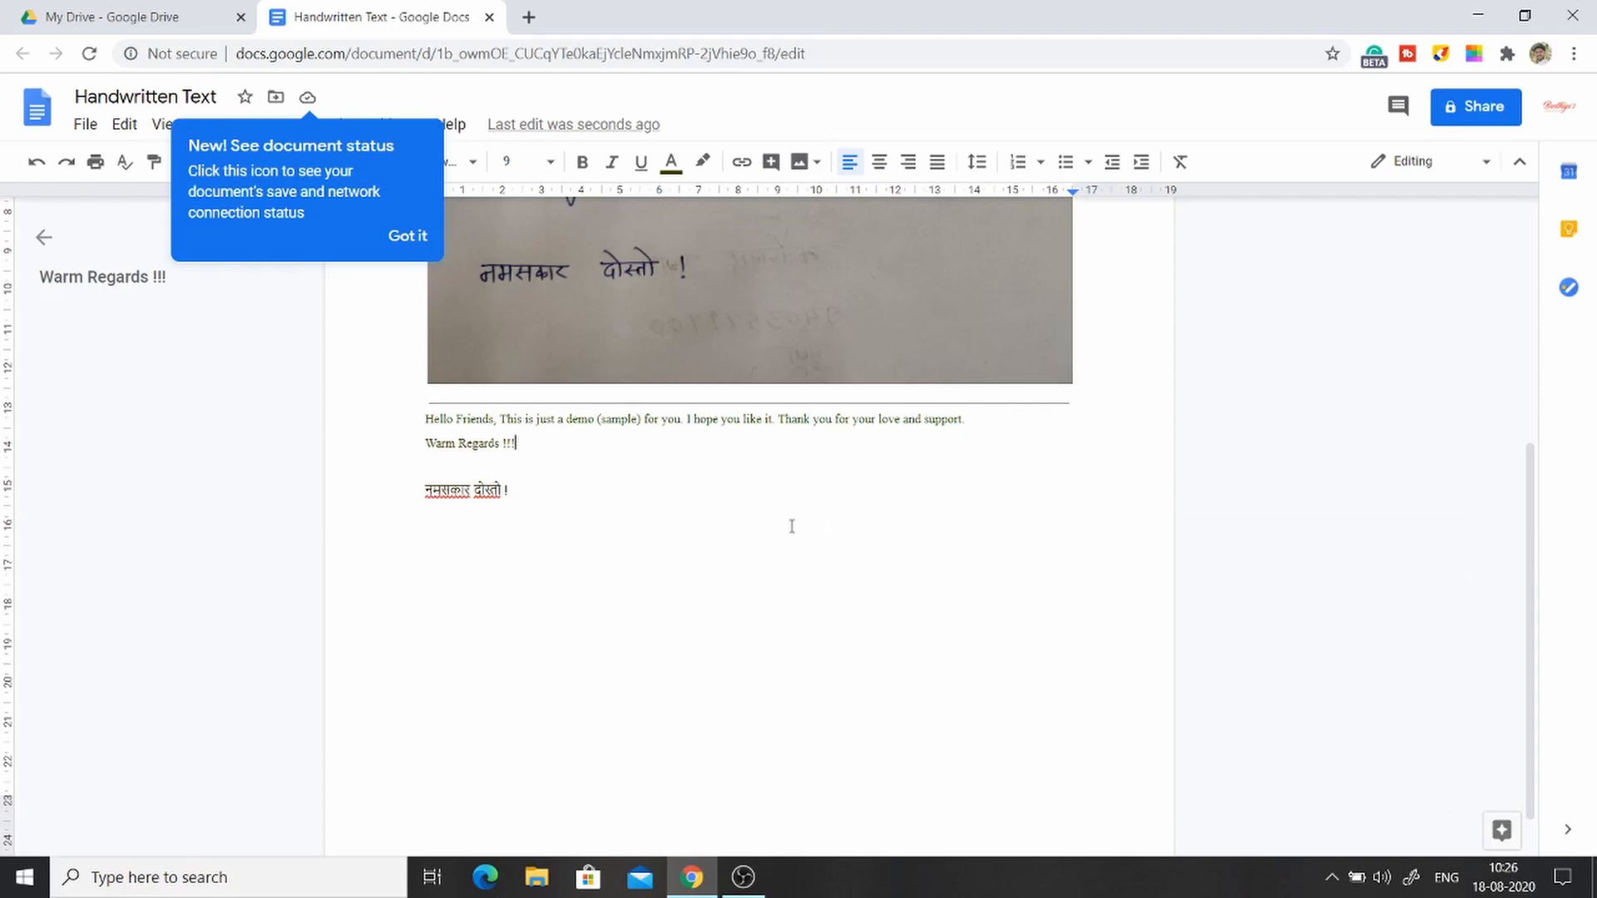